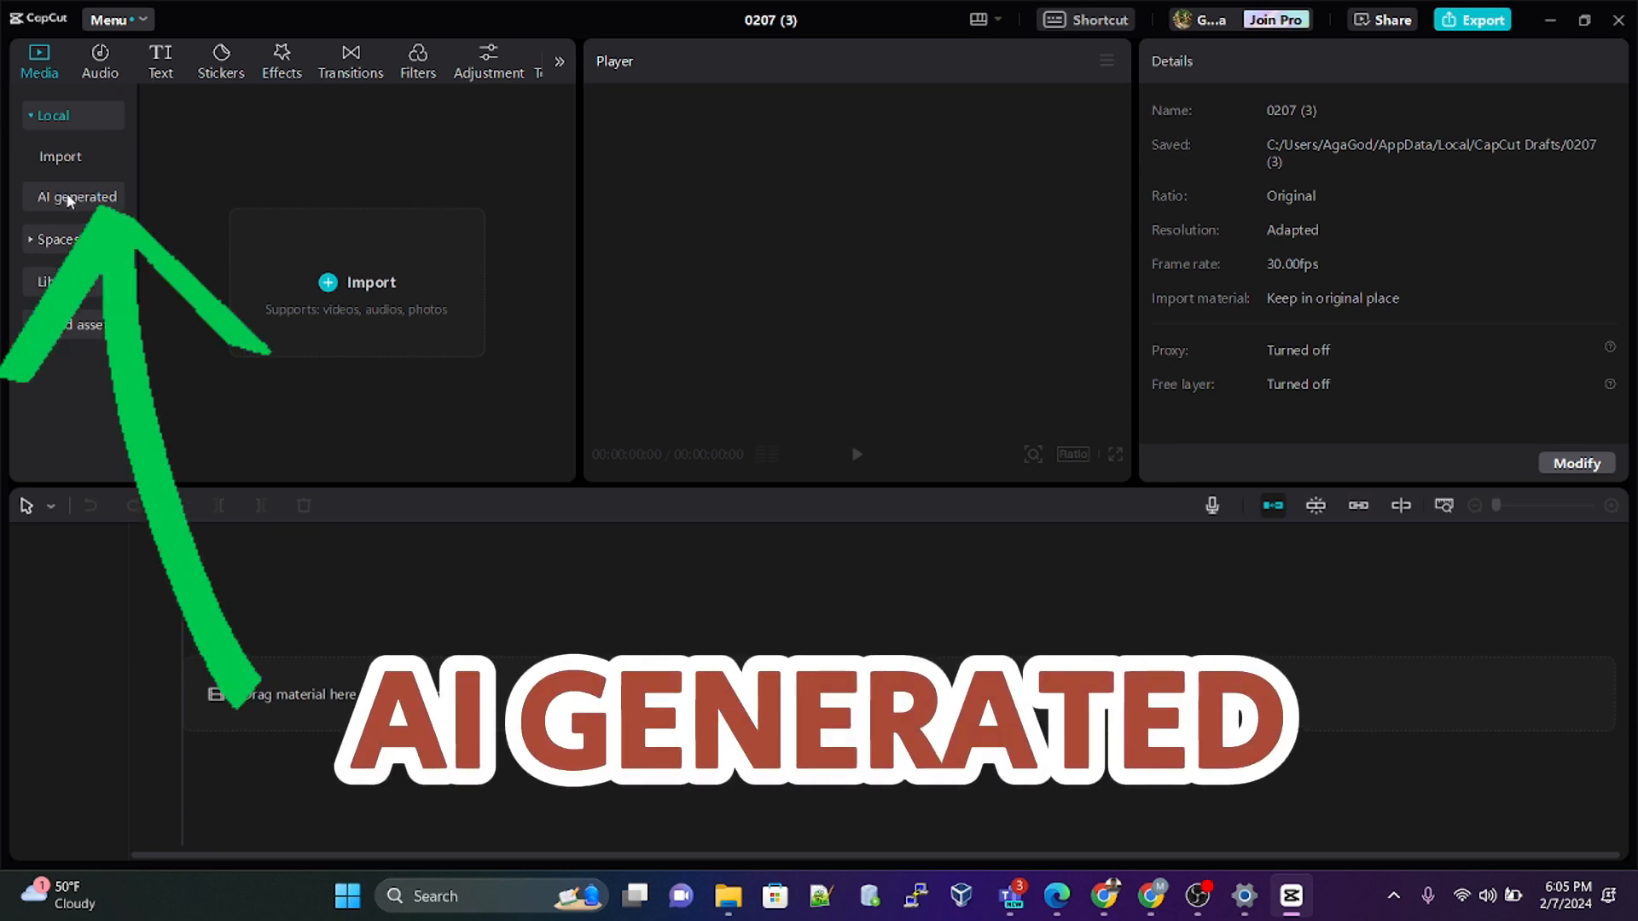
# Step: Open the AI image generator and look through the history of previously generated images
pyautogui.click(69, 200)
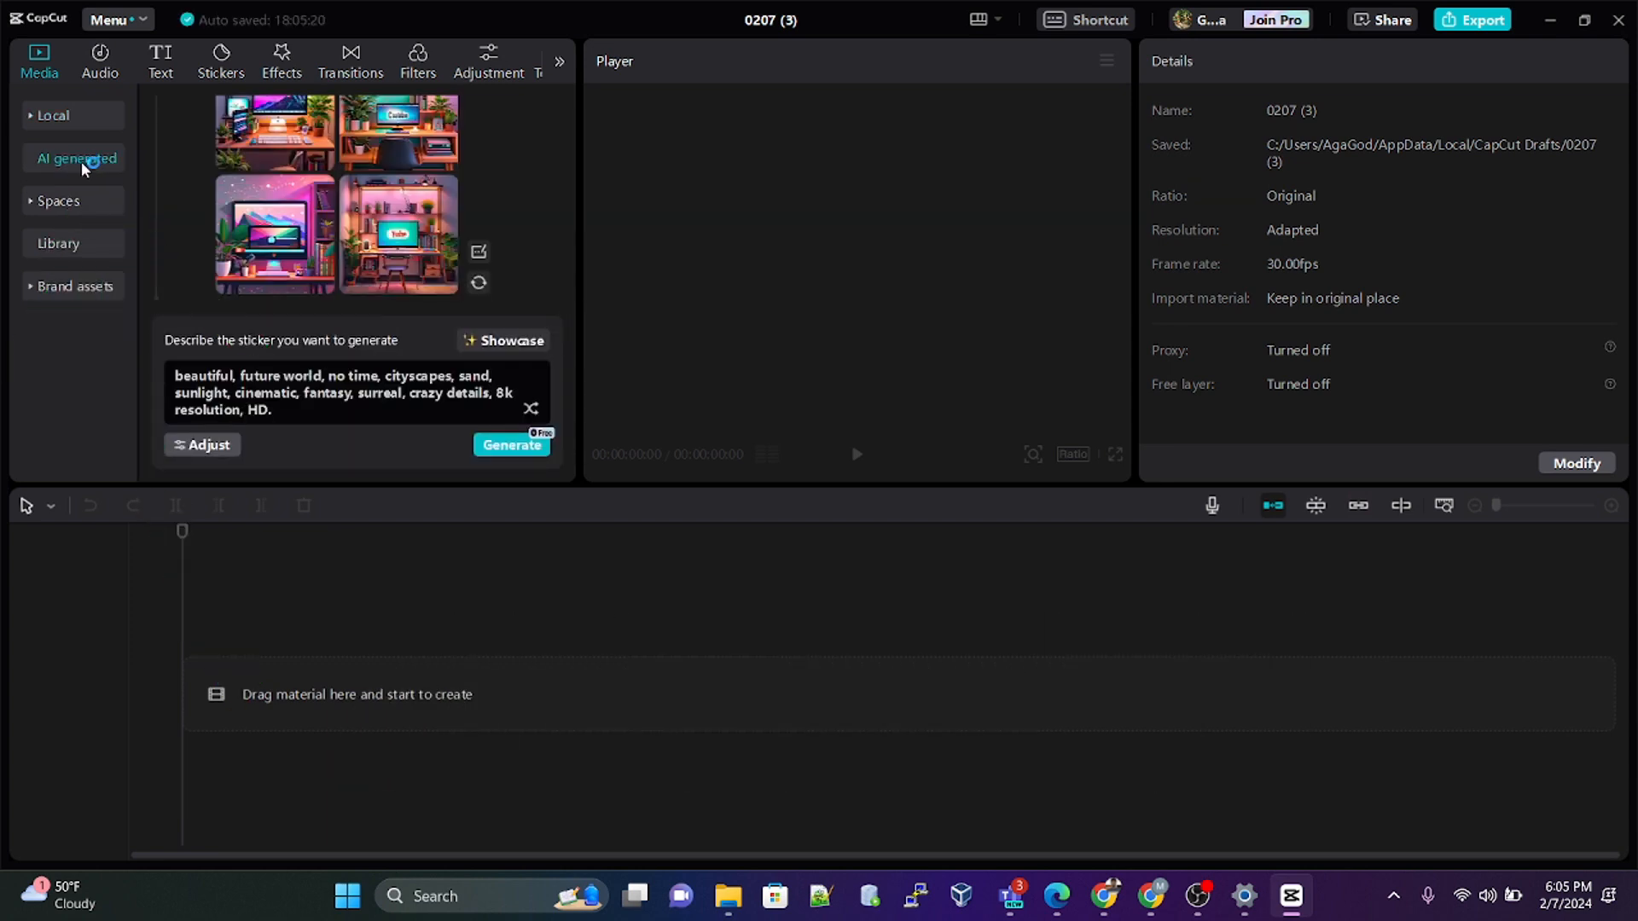
pyautogui.scroll(6, 324, 189)
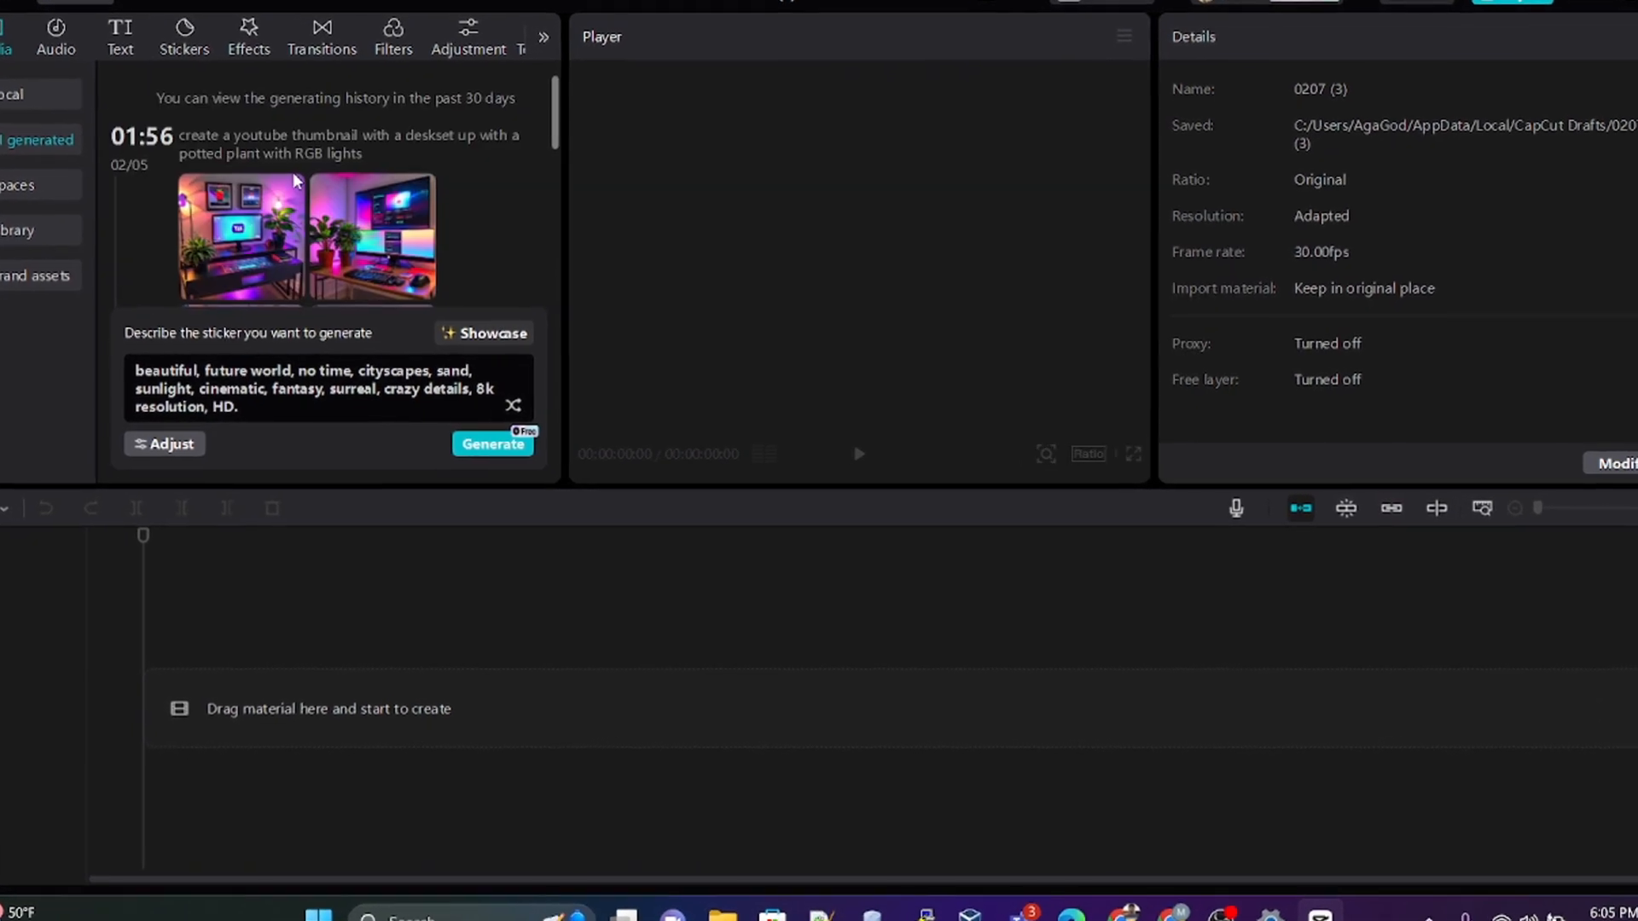
pyautogui.scroll(-5, 281, 167)
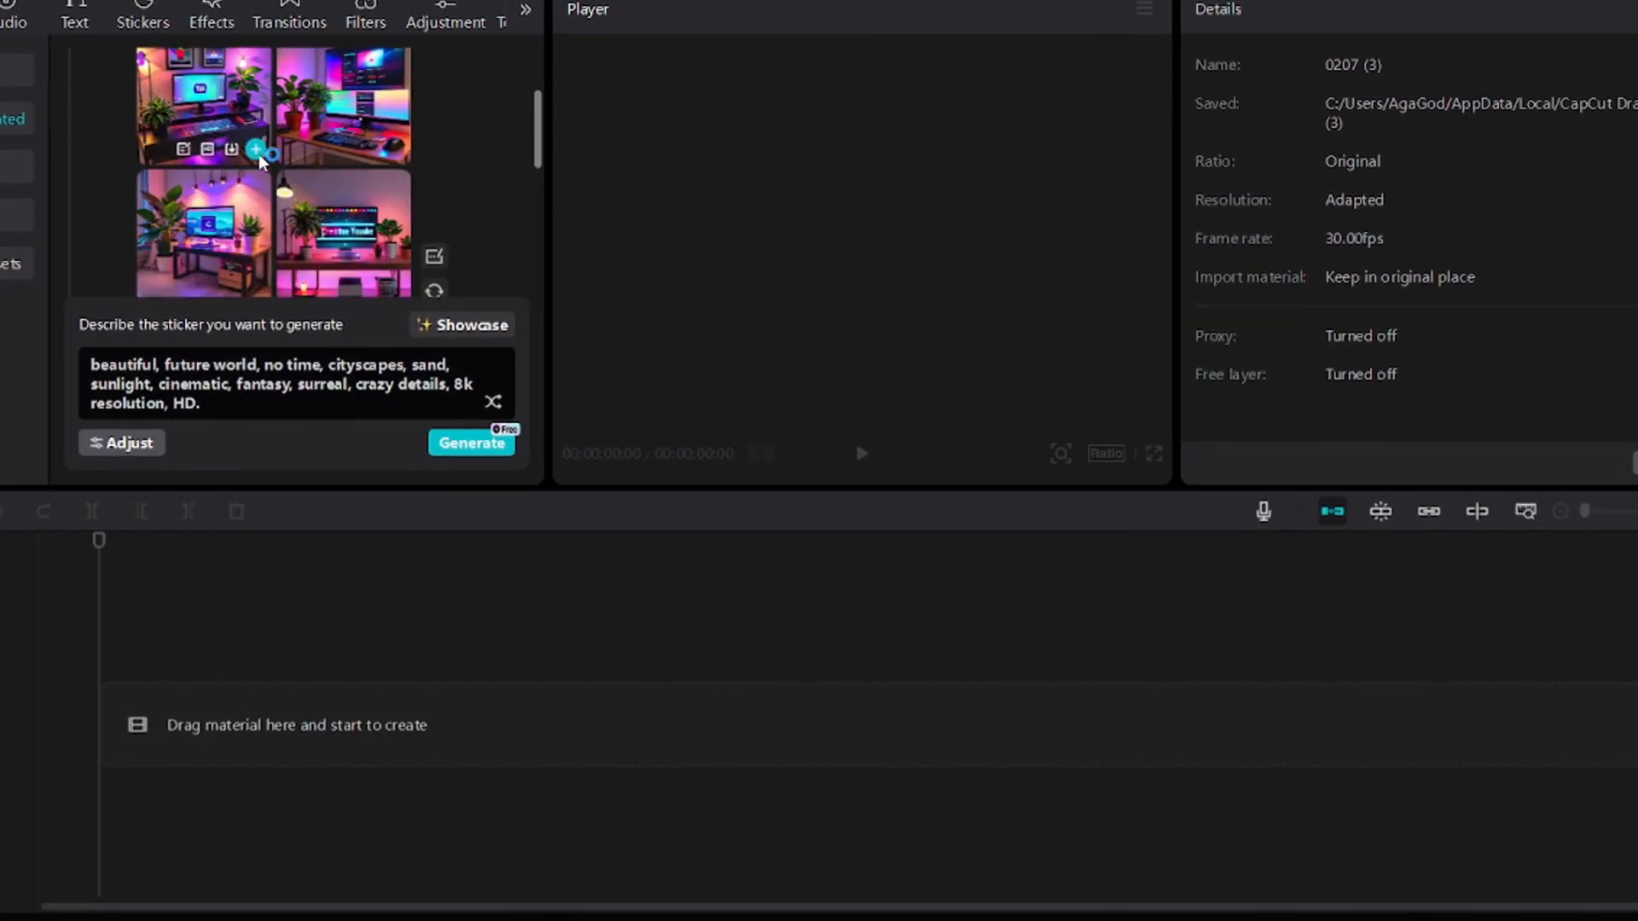
pyautogui.scroll(4, 256, 152)
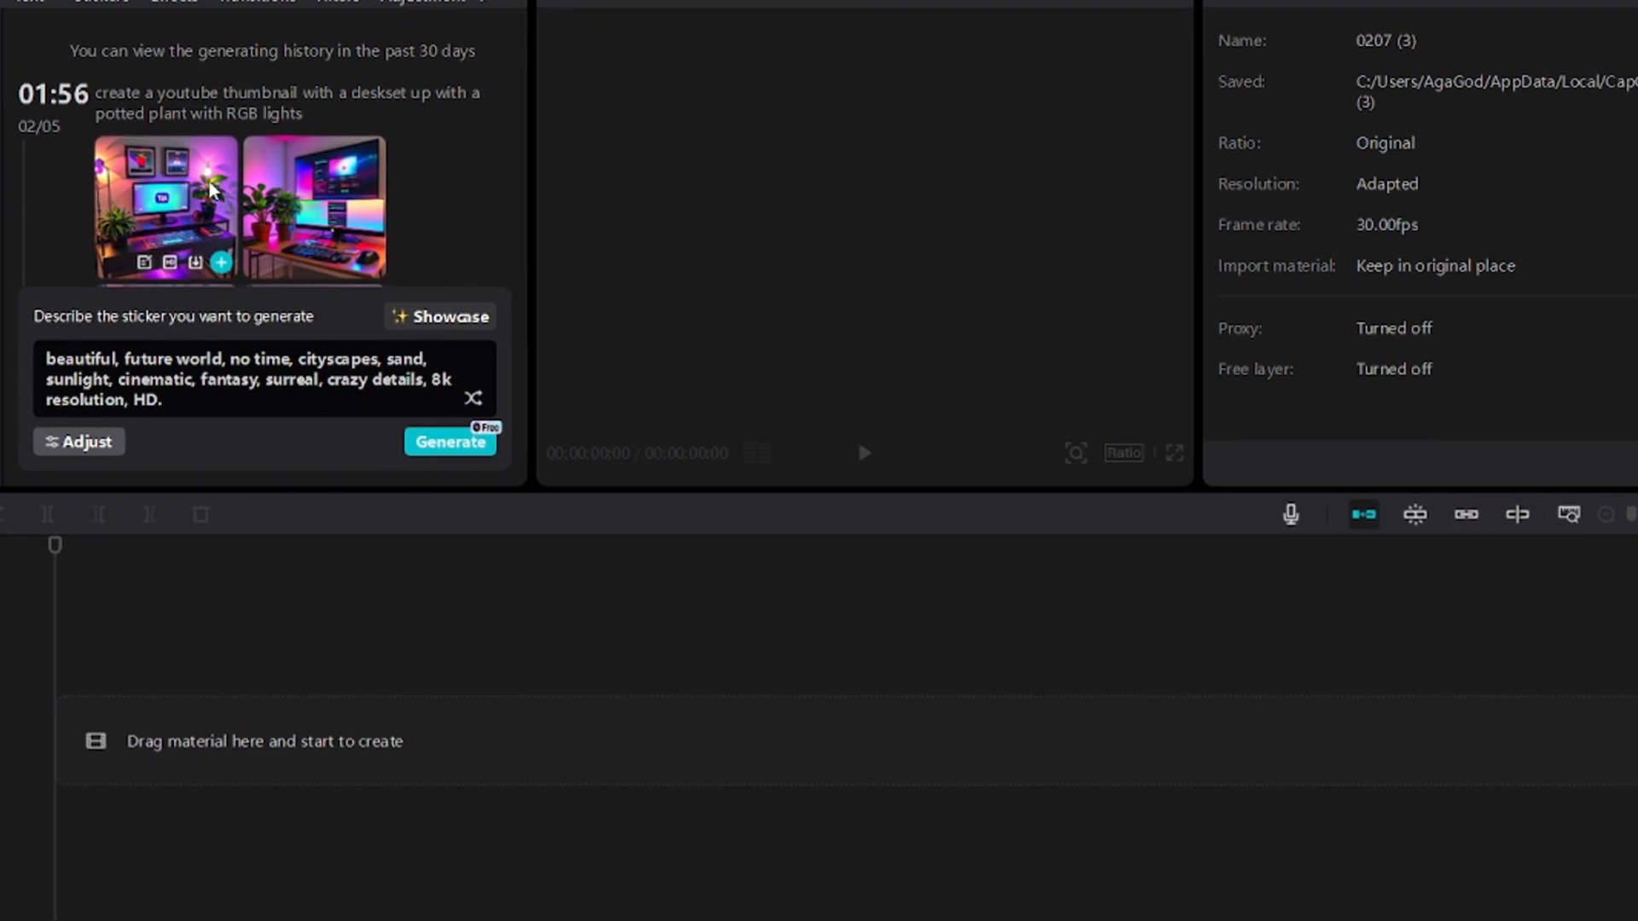
pyautogui.scroll(-4, 247, 196)
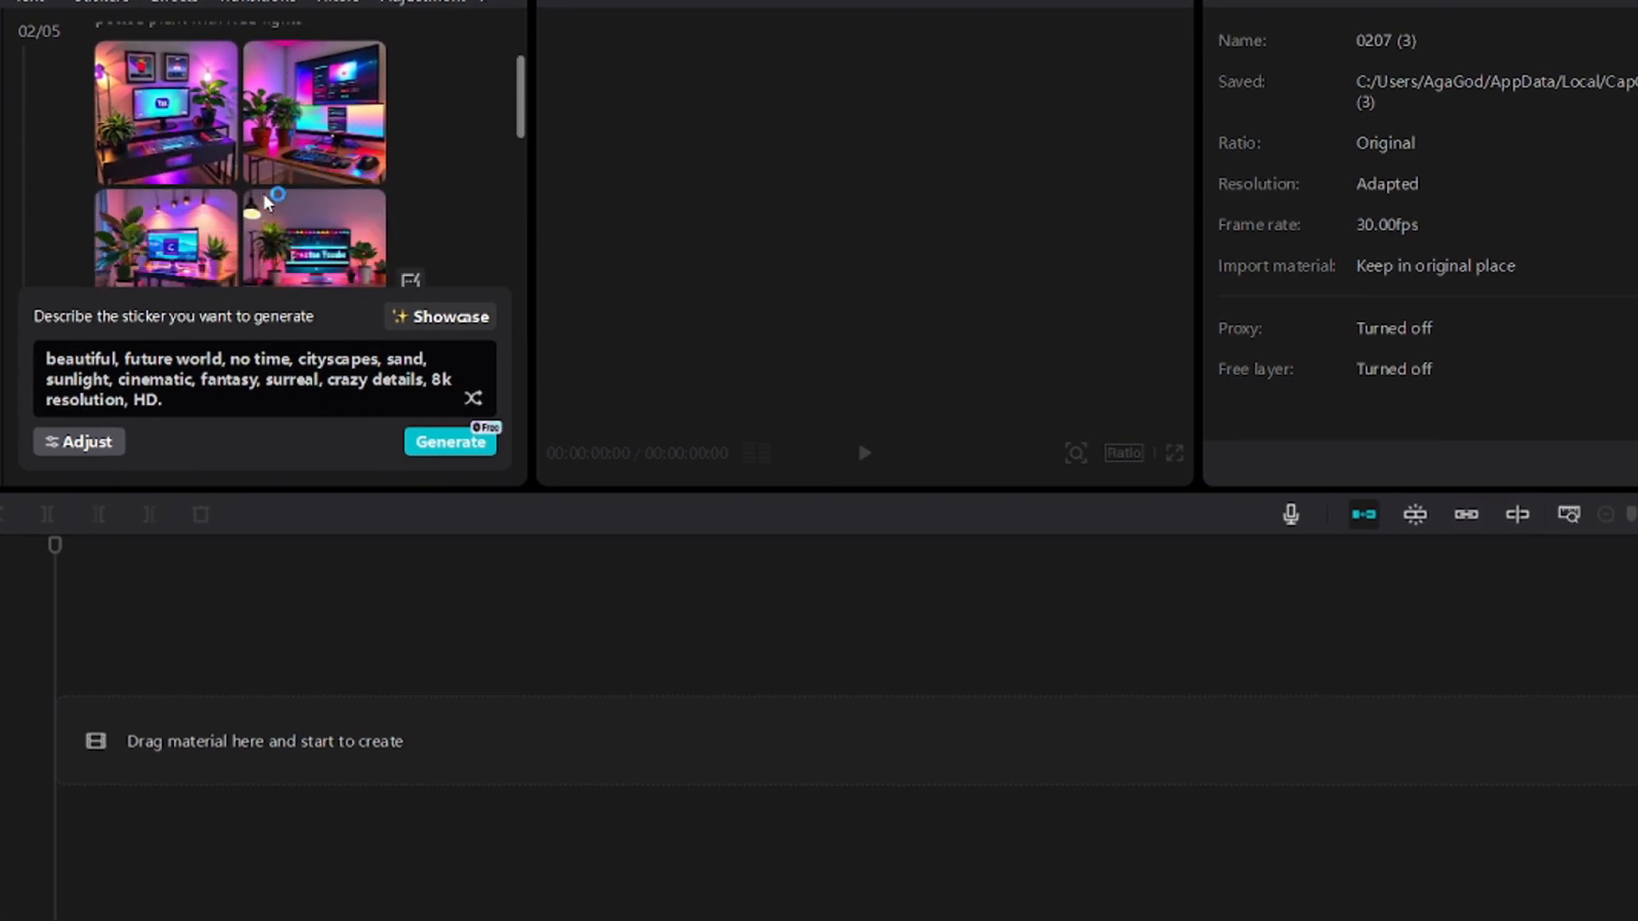
pyautogui.scroll(4, 265, 200)
pyautogui.scroll(-3, 266, 198)
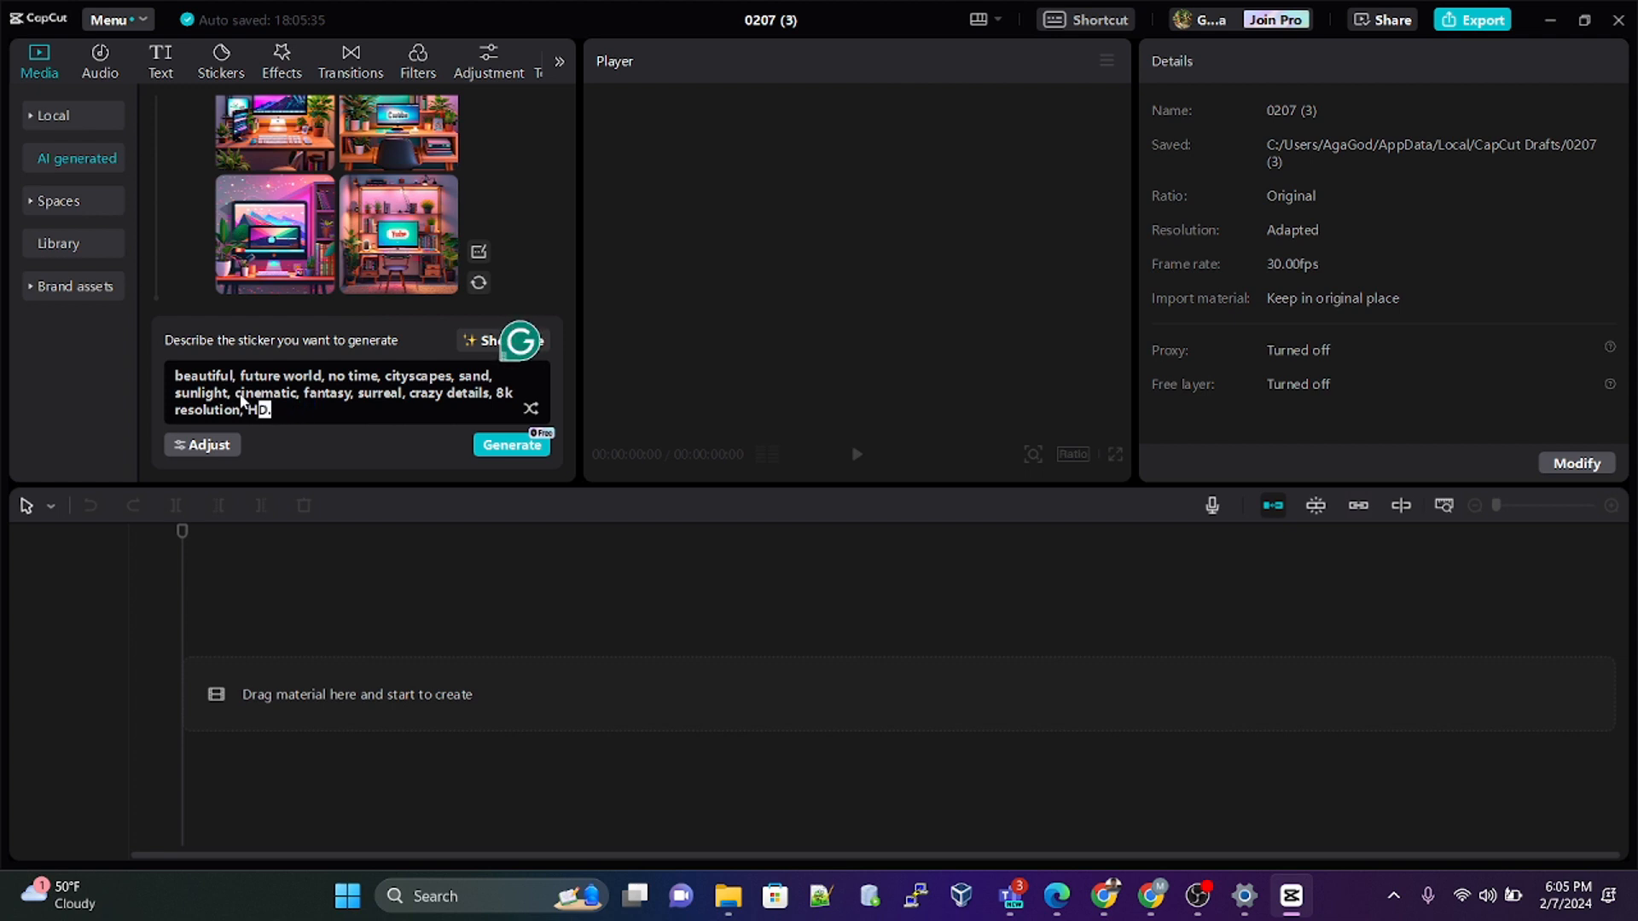
# Step: Replace the image prompt with "A youtube studio with a cozy desk with a potted plant in the background, a light and RGB lights"
pyautogui.moveTo(284, 413); pyautogui.dragTo(184, 389)
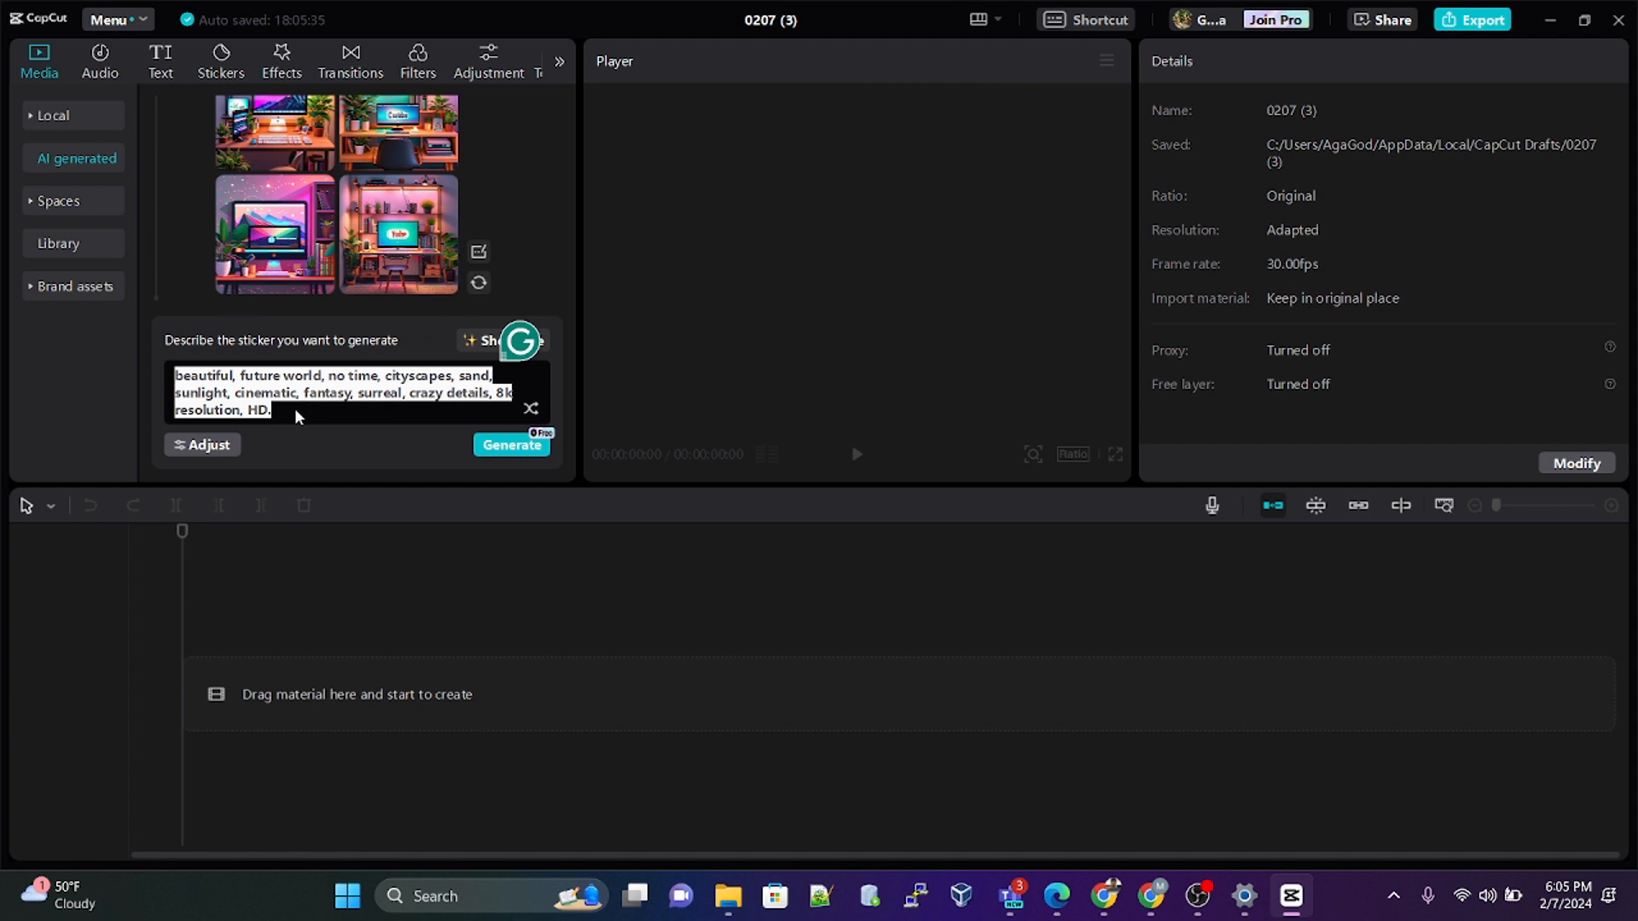
pyautogui.press('BackSpace')
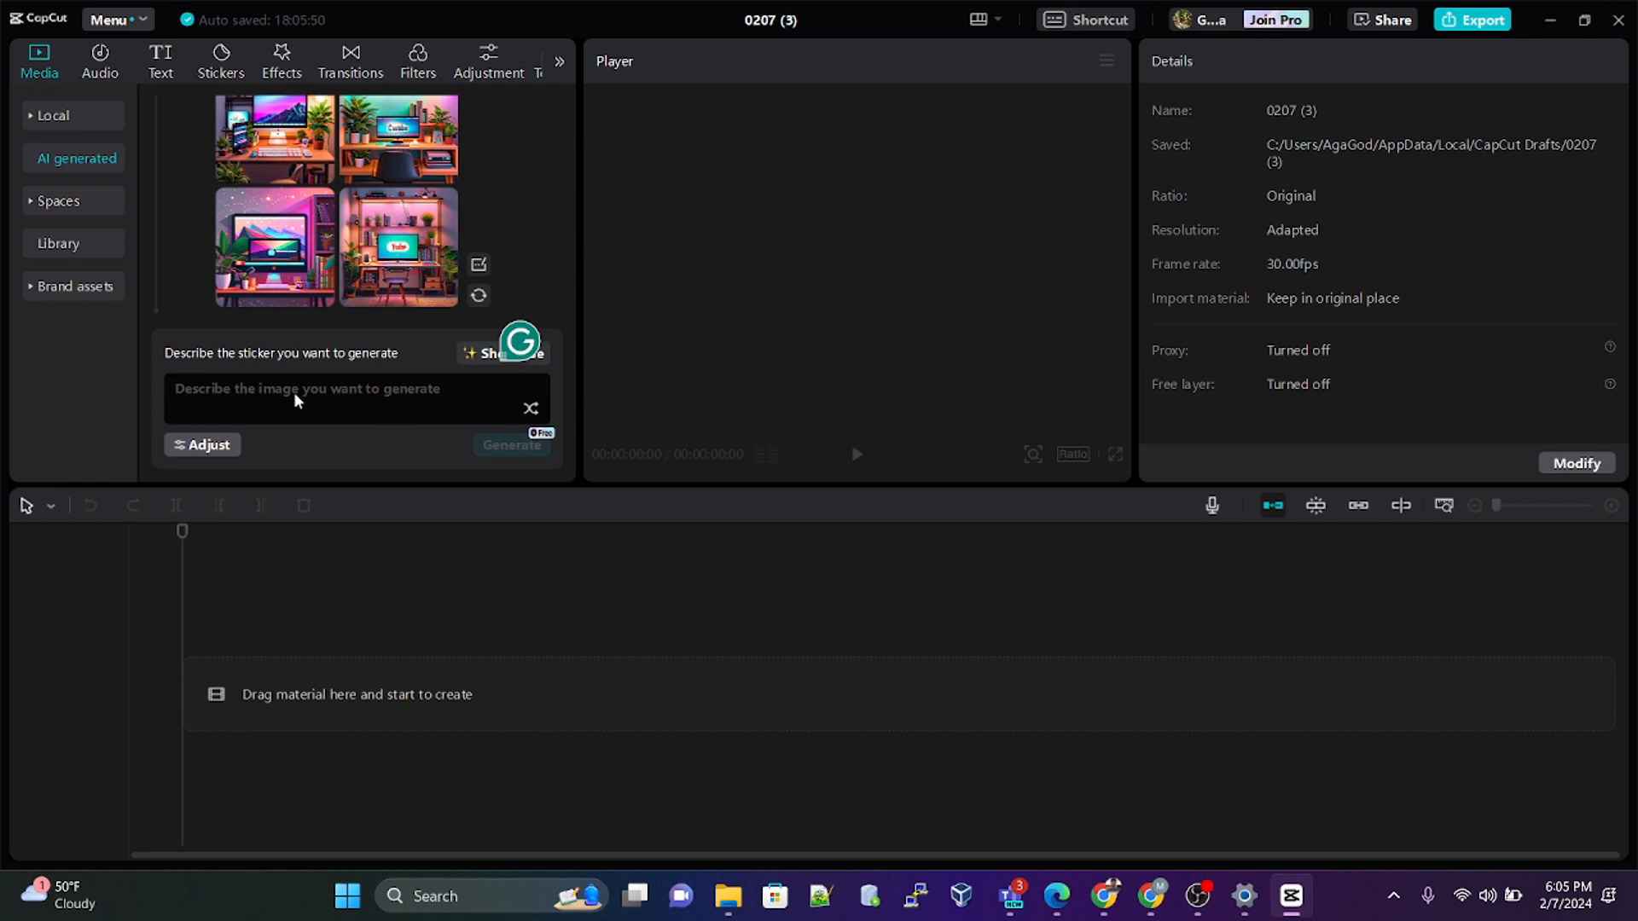
pyautogui.write('A youtube ')
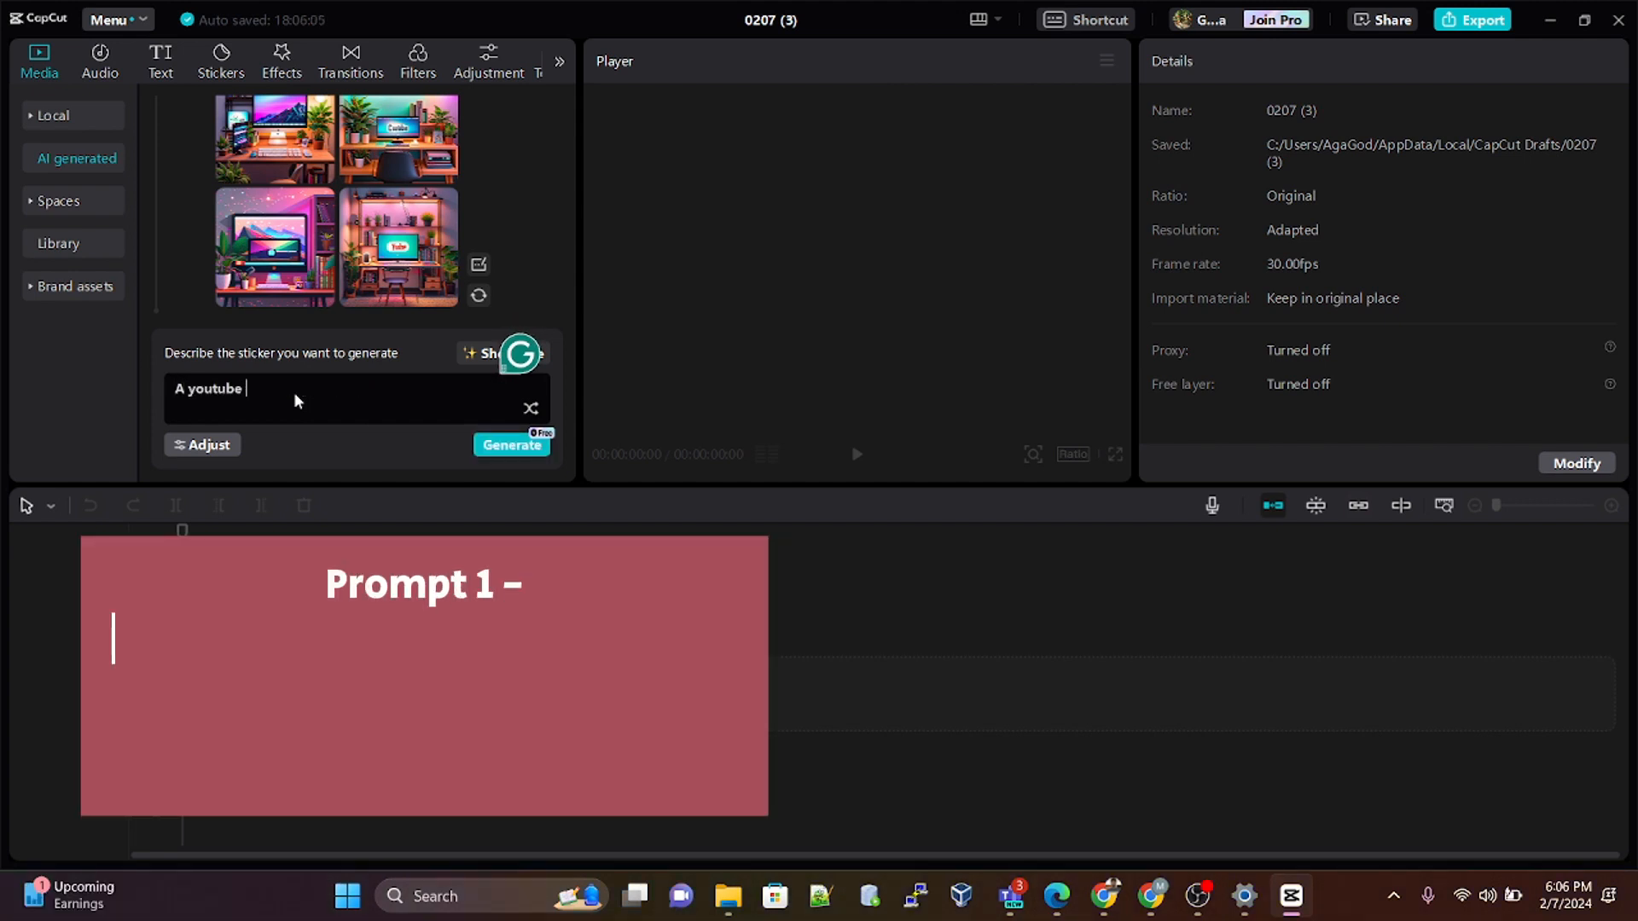
pyautogui.write('studi')
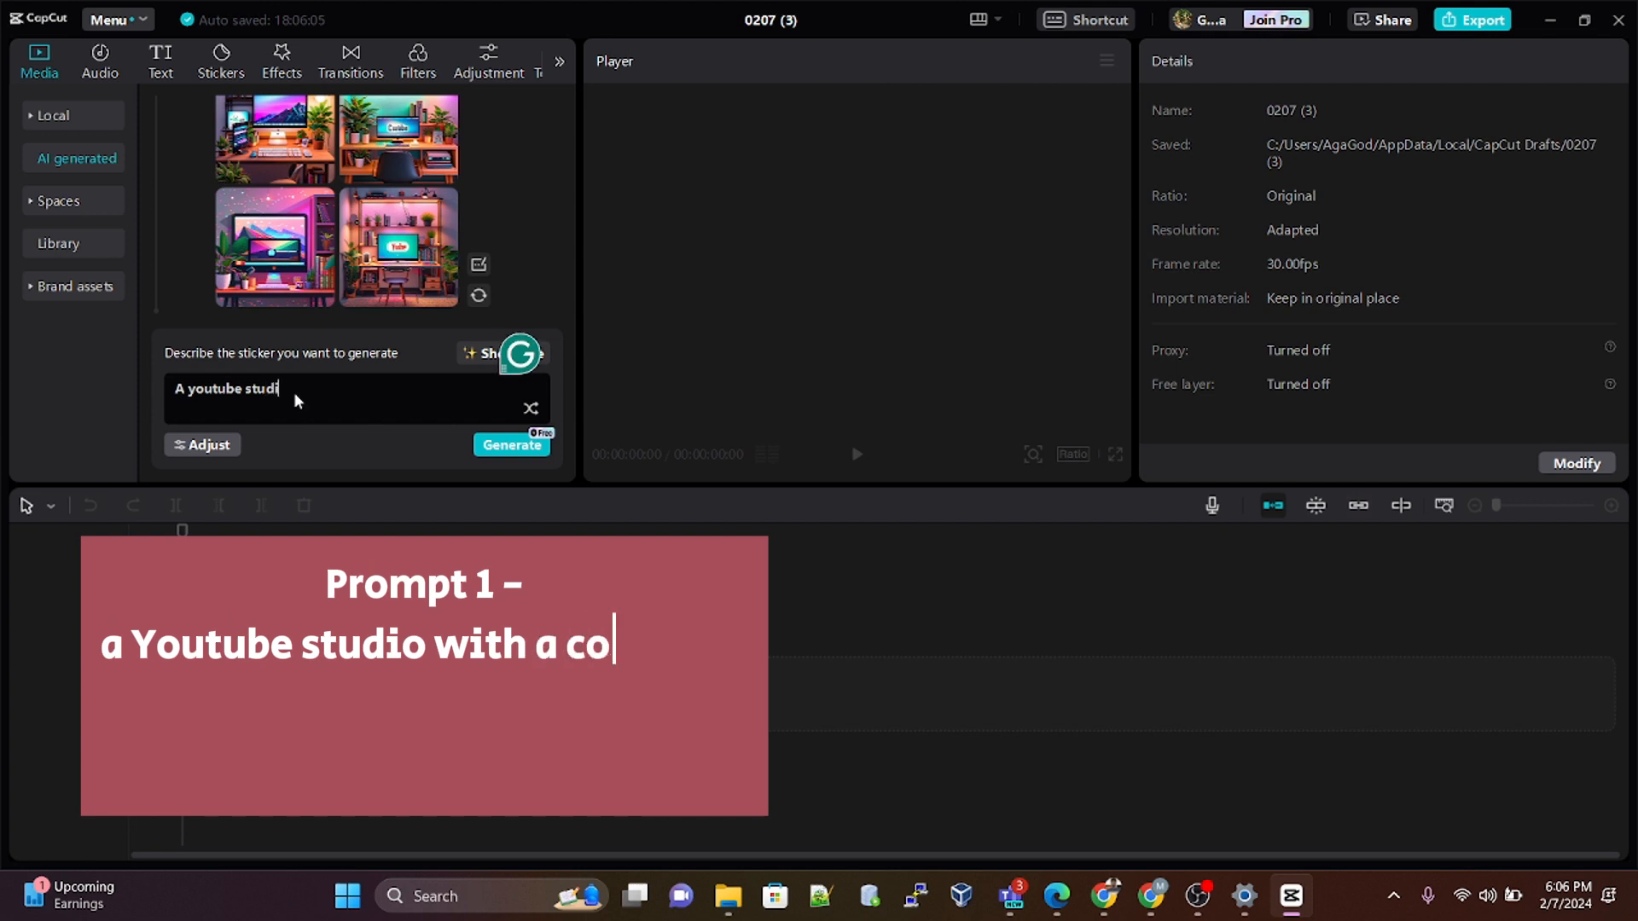
pyautogui.write('o wit')
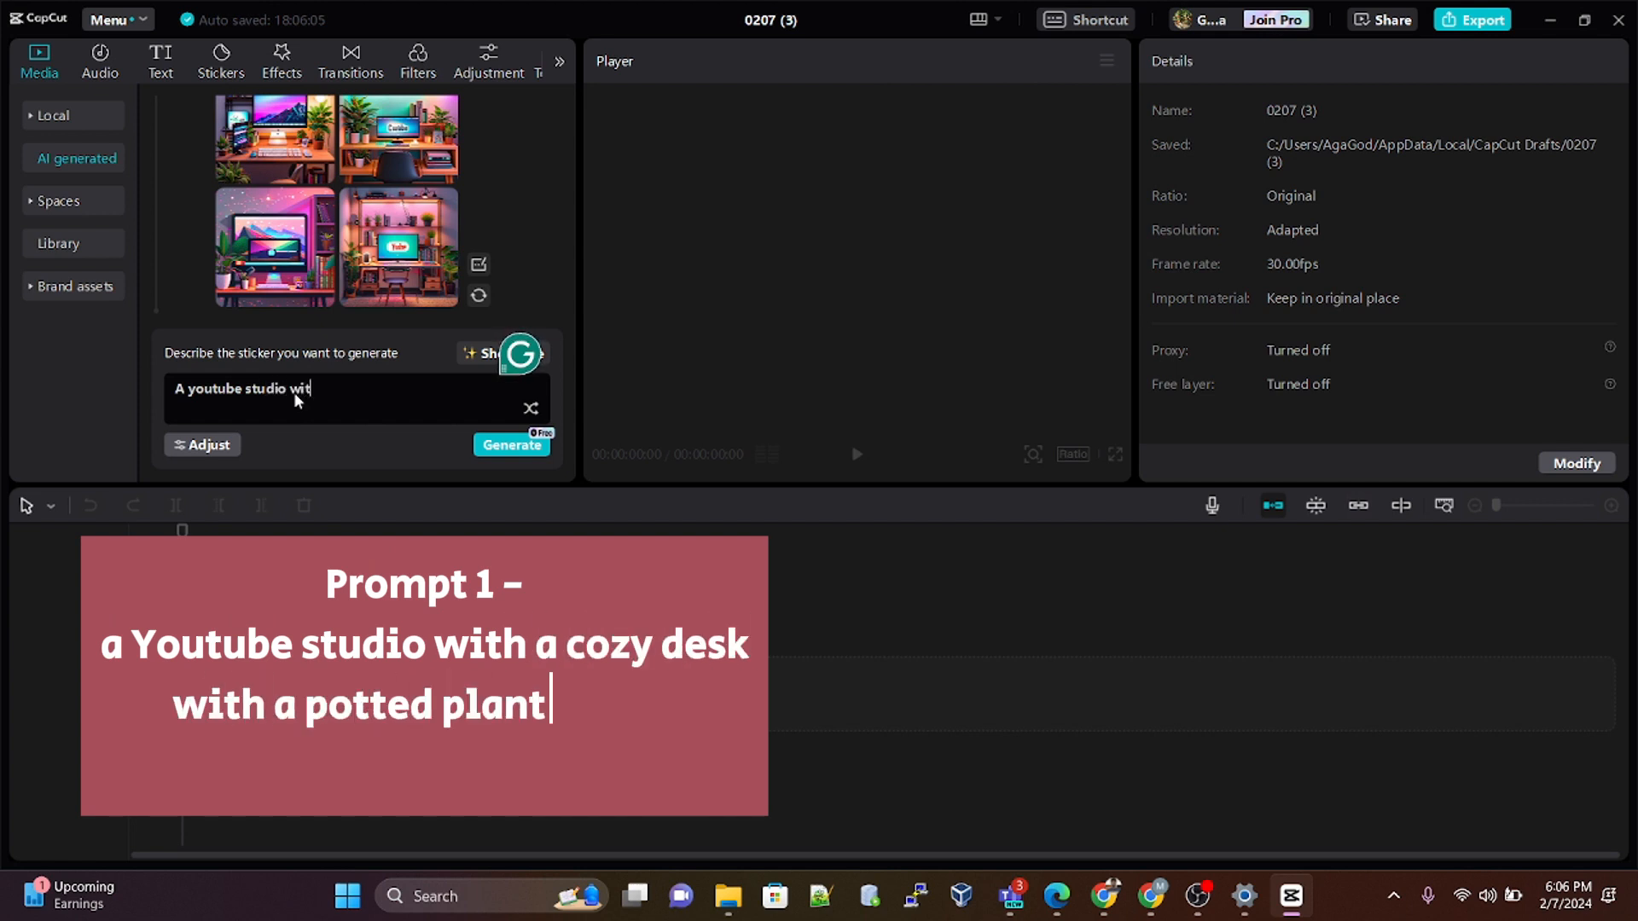
pyautogui.write('h ')
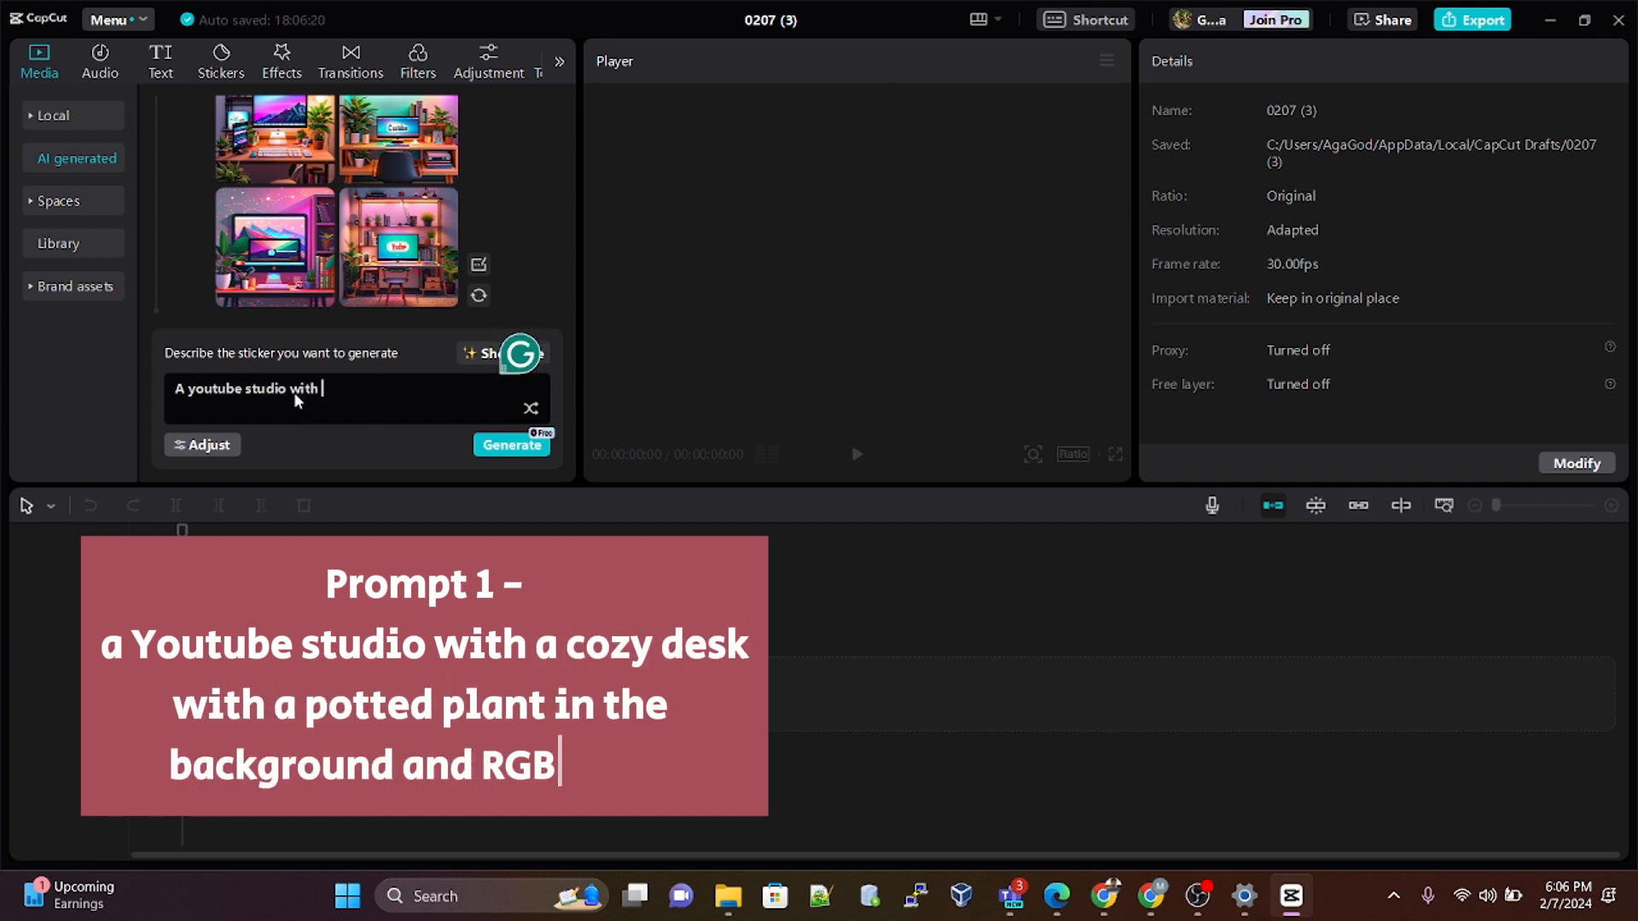
pyautogui.write('a cozy ')
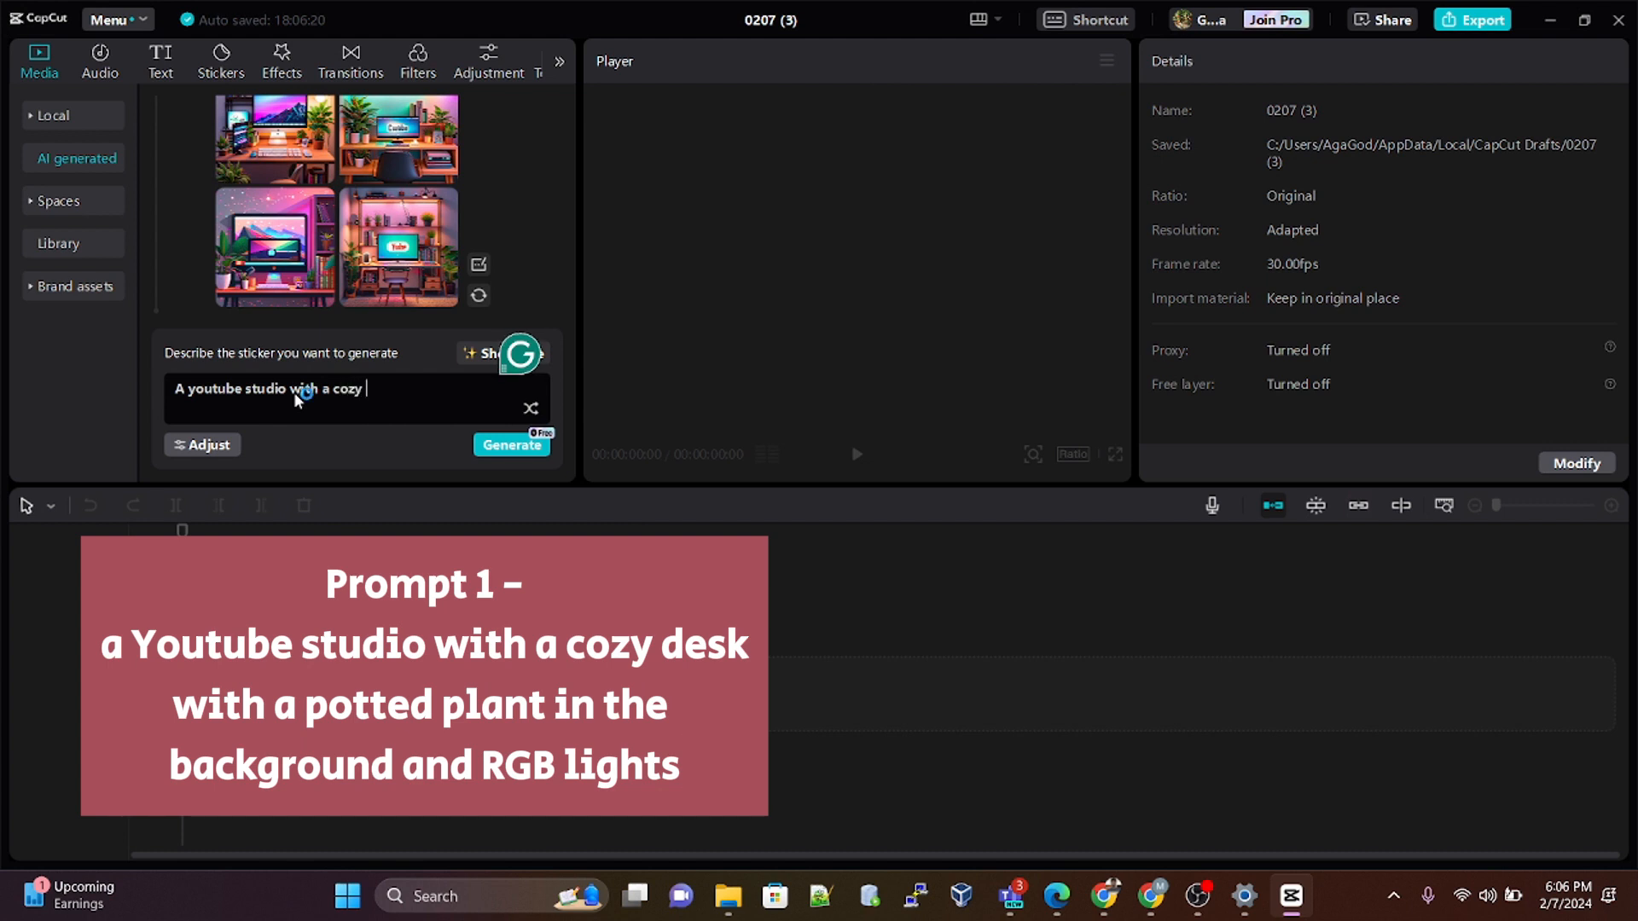
pyautogui.write('desk')
pyautogui.write('with a potted plant in ')
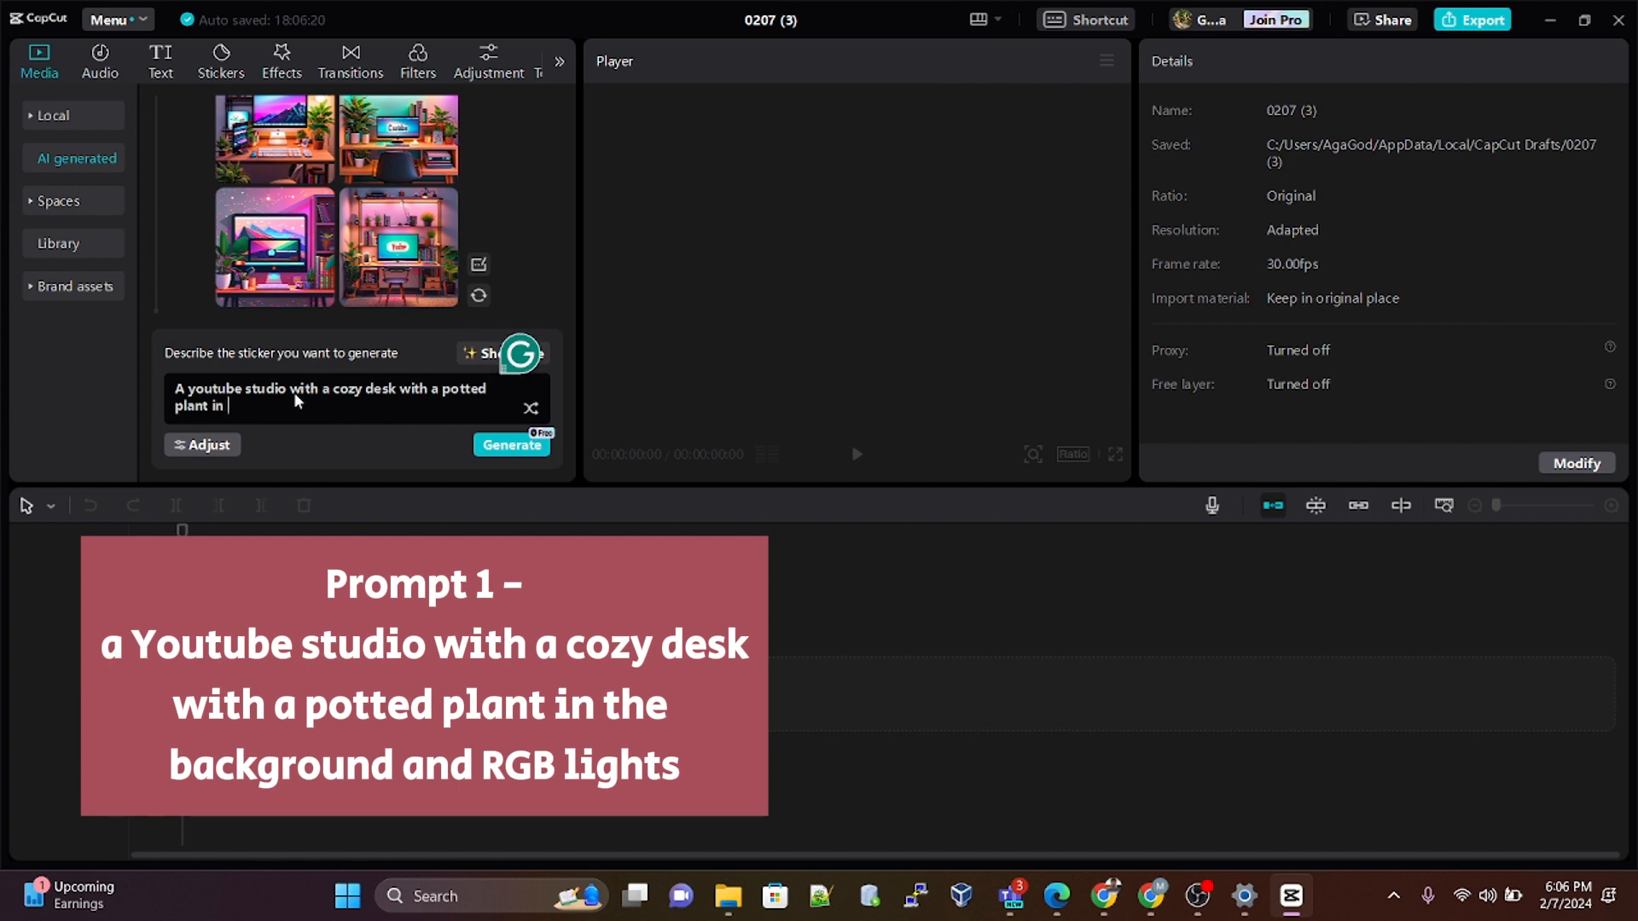
pyautogui.write('the background, a light and RG')
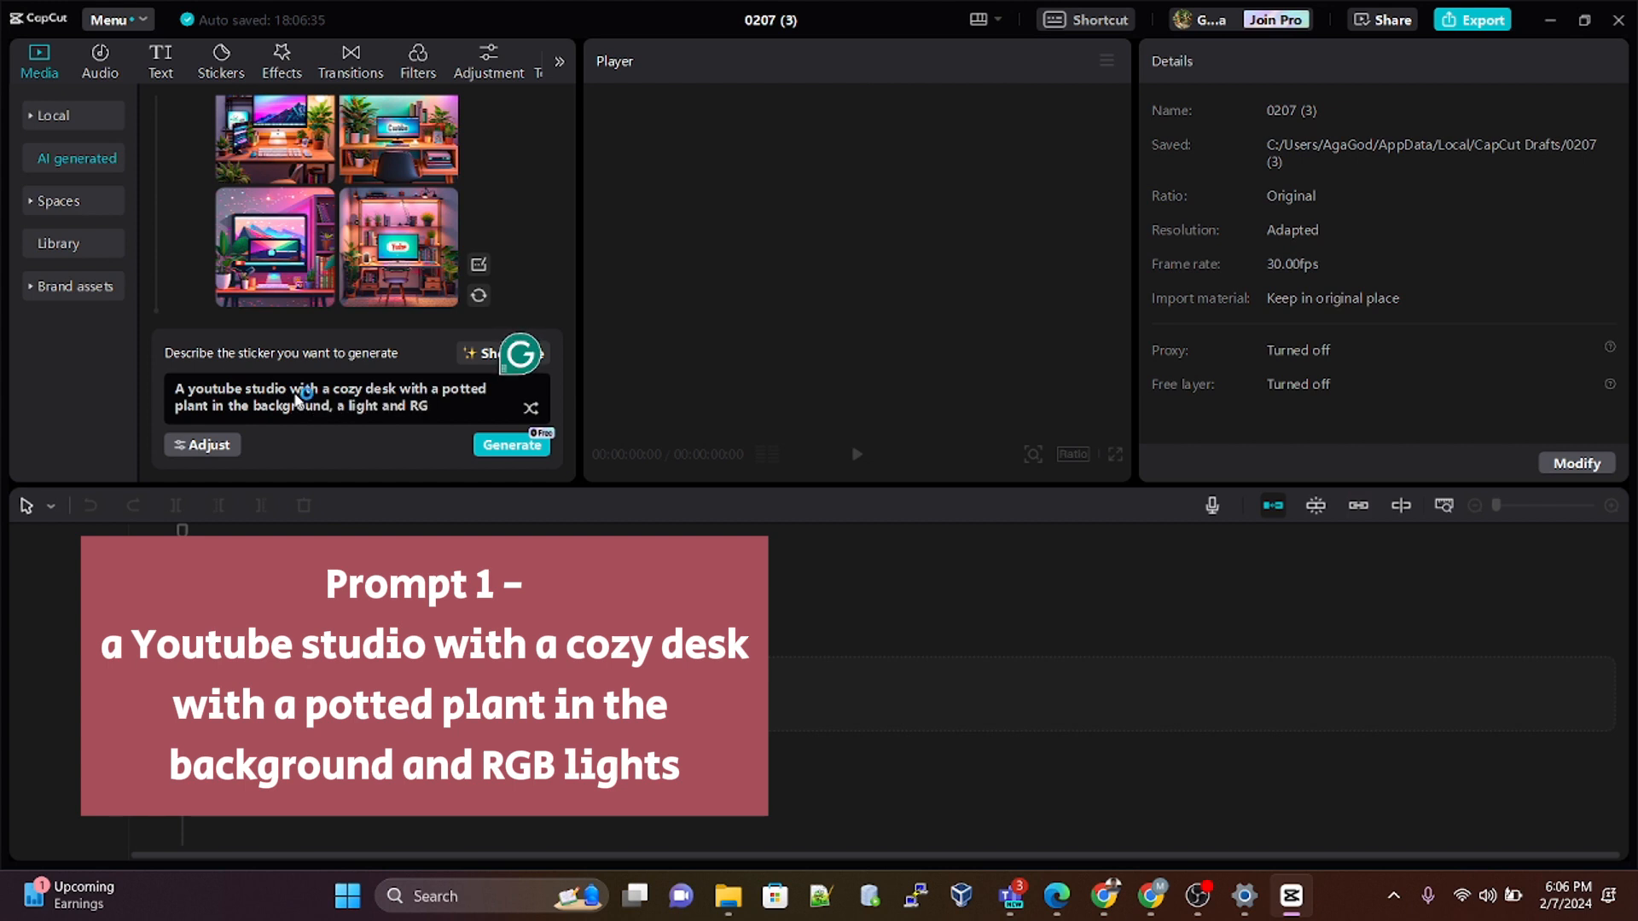
pyautogui.write('B lights')
# Step: Generate a set of images from the YouTube studio prompt
pyautogui.hotkey('ctrl', 'a')
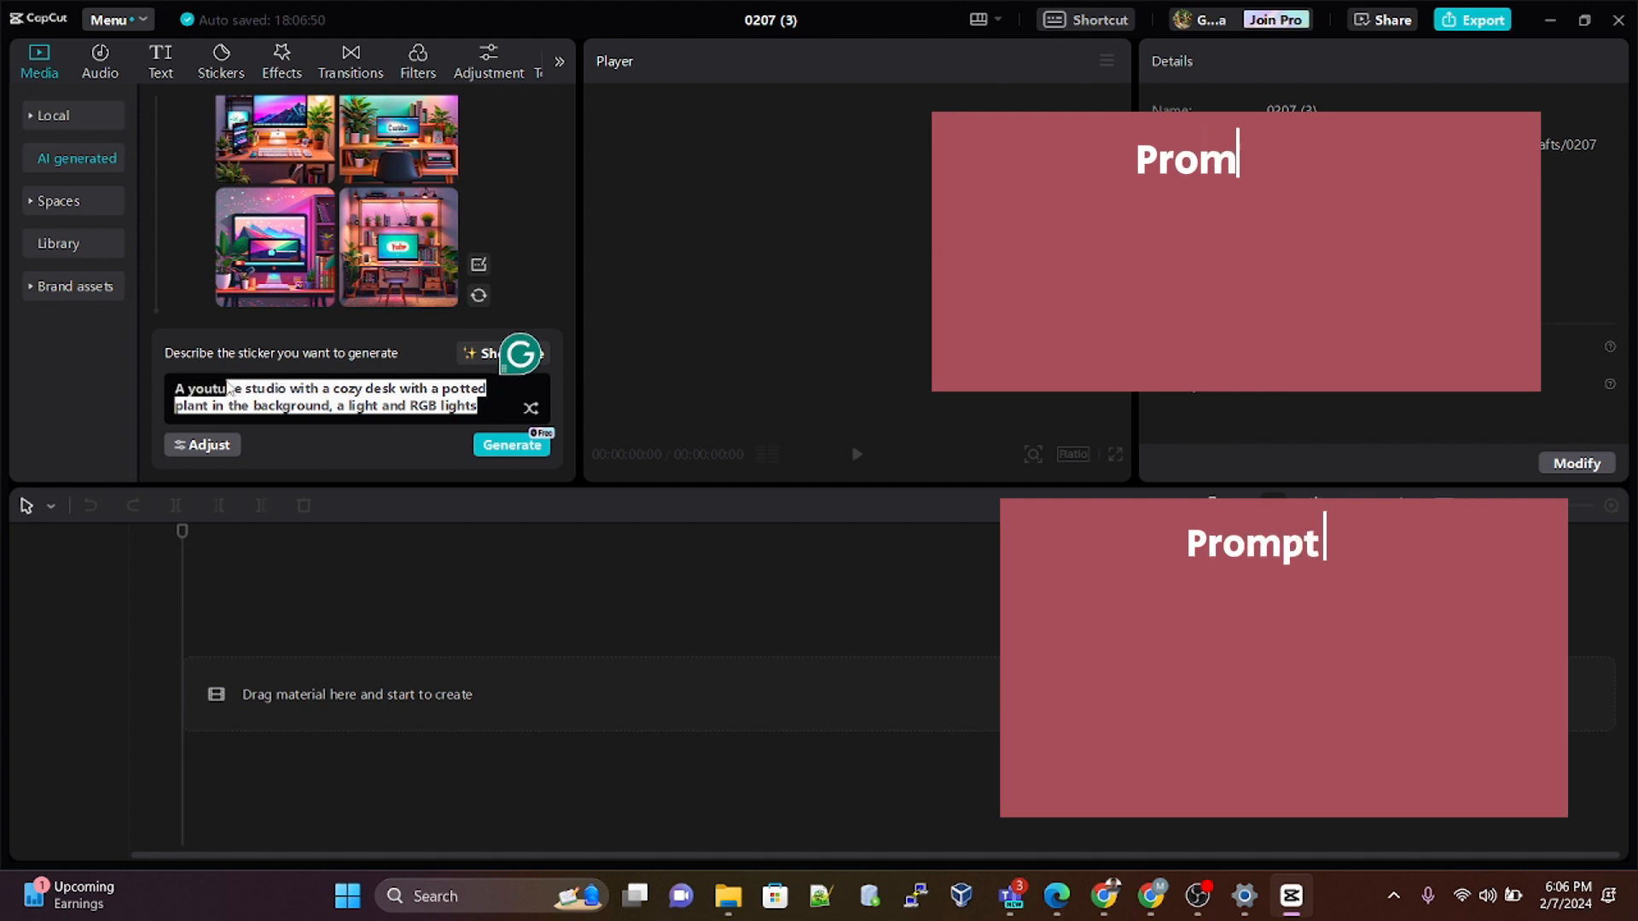
pyautogui.click(484, 406)
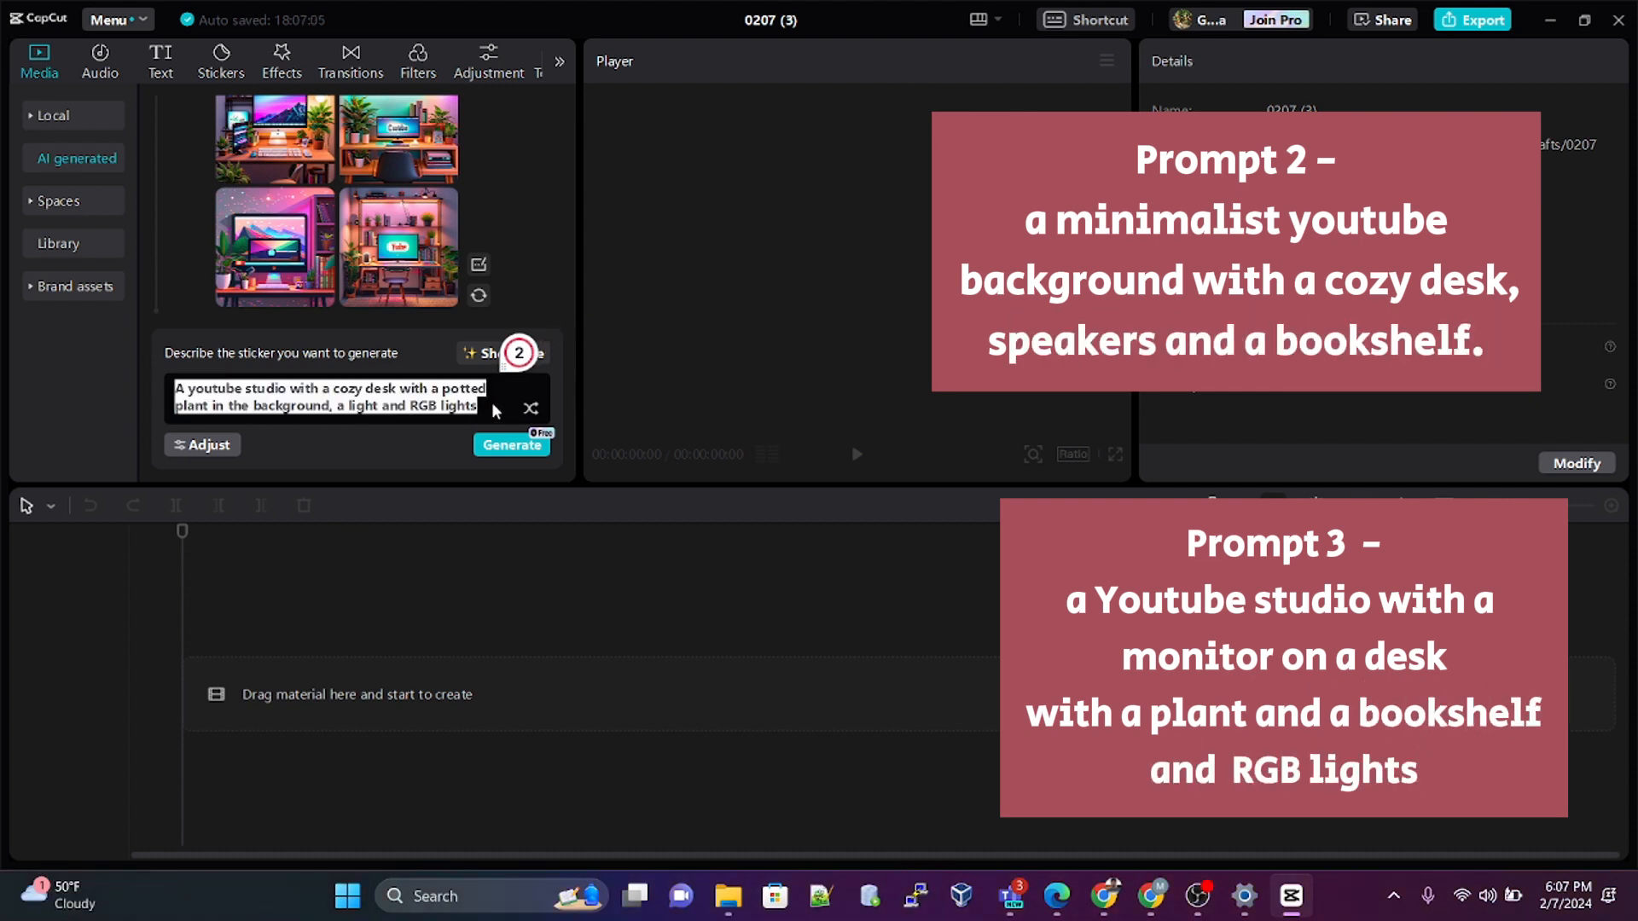
pyautogui.click(492, 401)
pyautogui.click(512, 445)
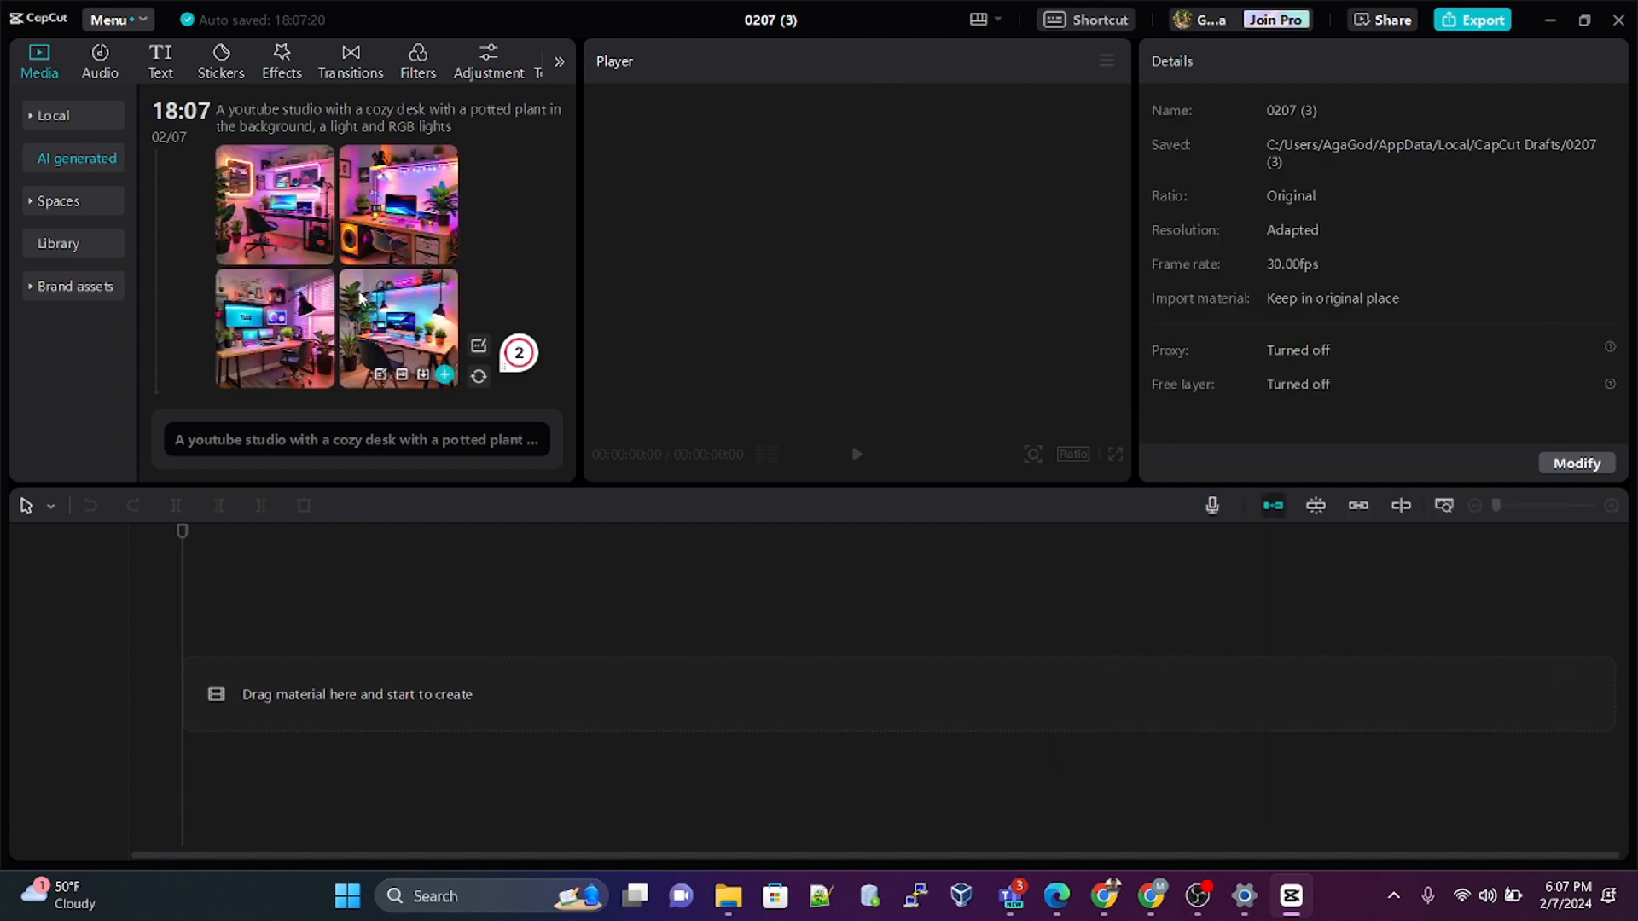
# Step: Preview the first, second and fourth images generated from the YouTube studio prompt
pyautogui.scroll(-5, 355, 294)
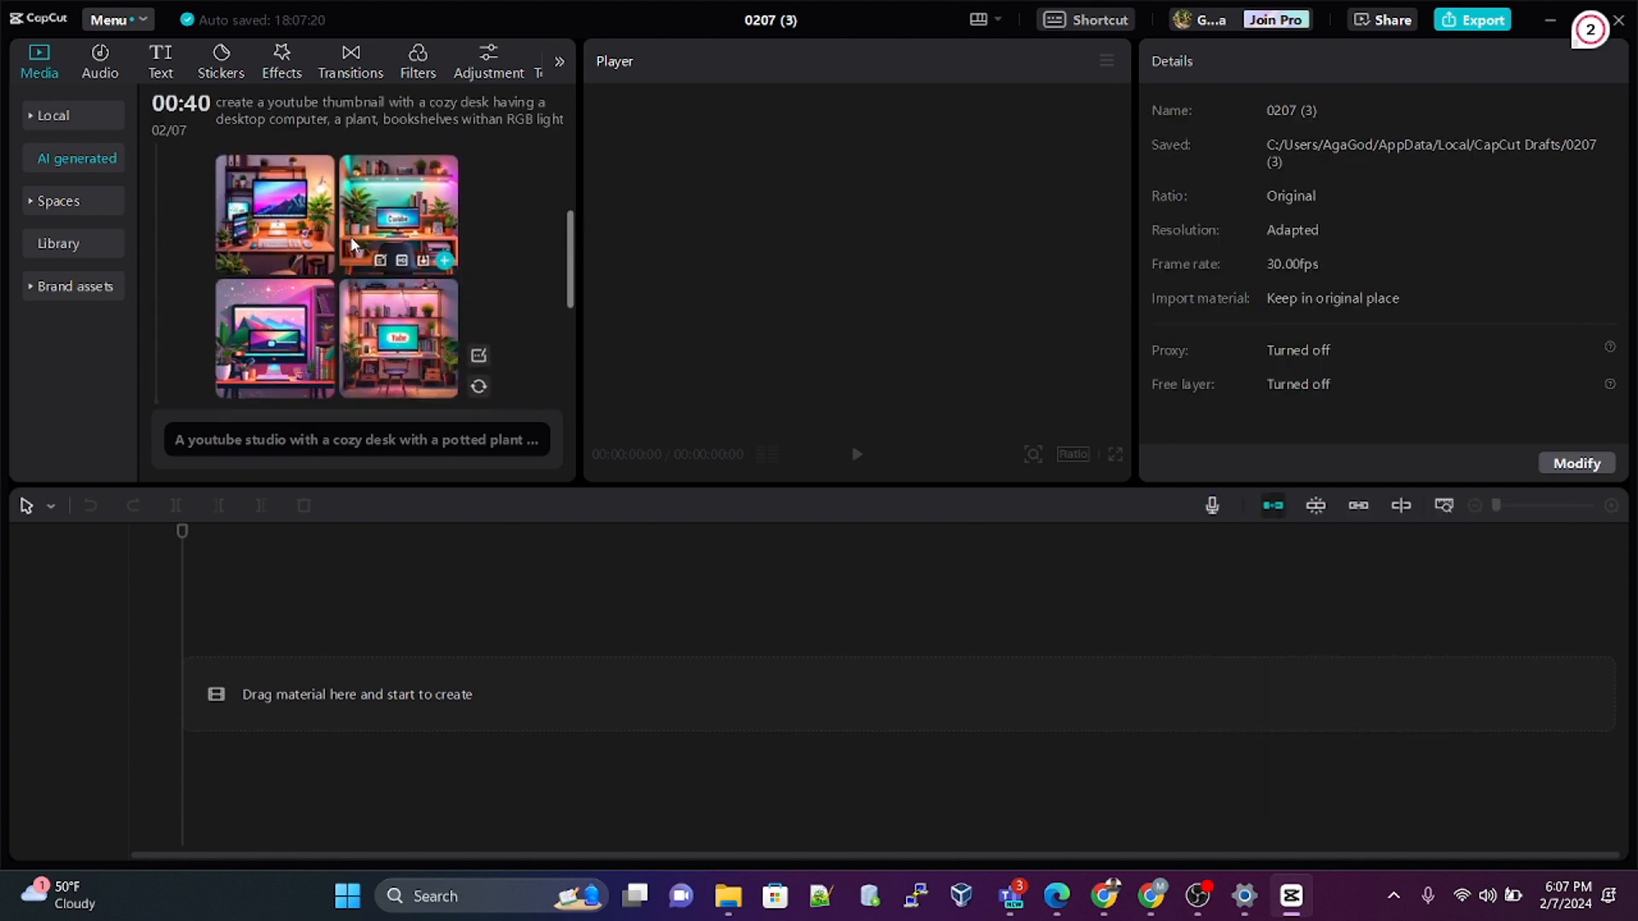
pyautogui.scroll(5, 351, 245)
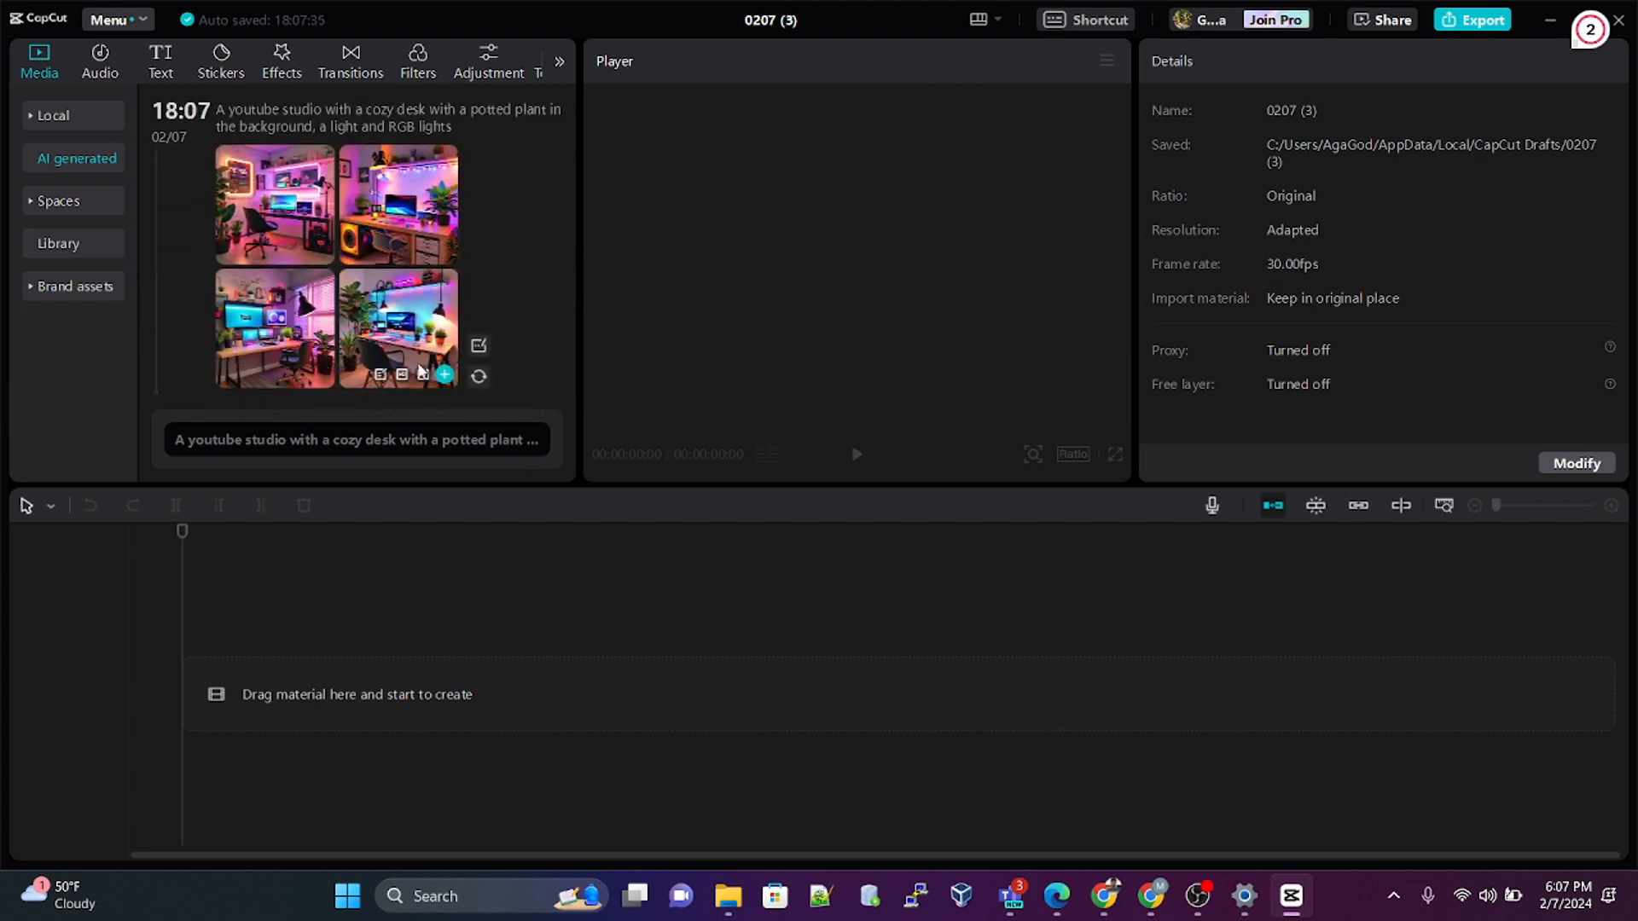
pyautogui.click(261, 203)
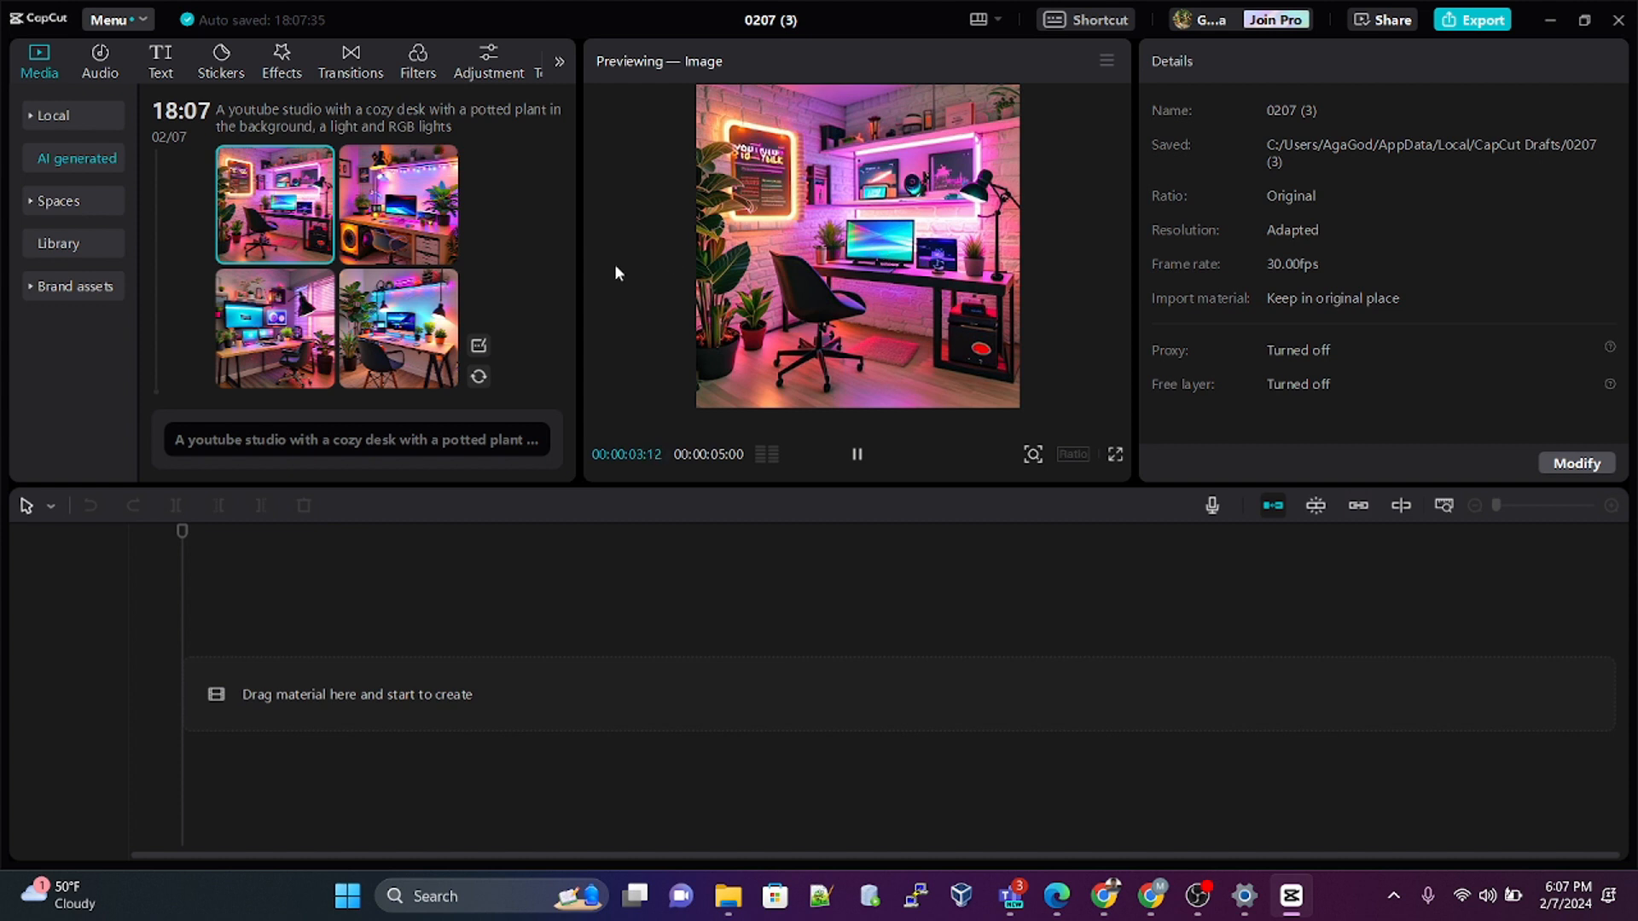
pyautogui.click(399, 209)
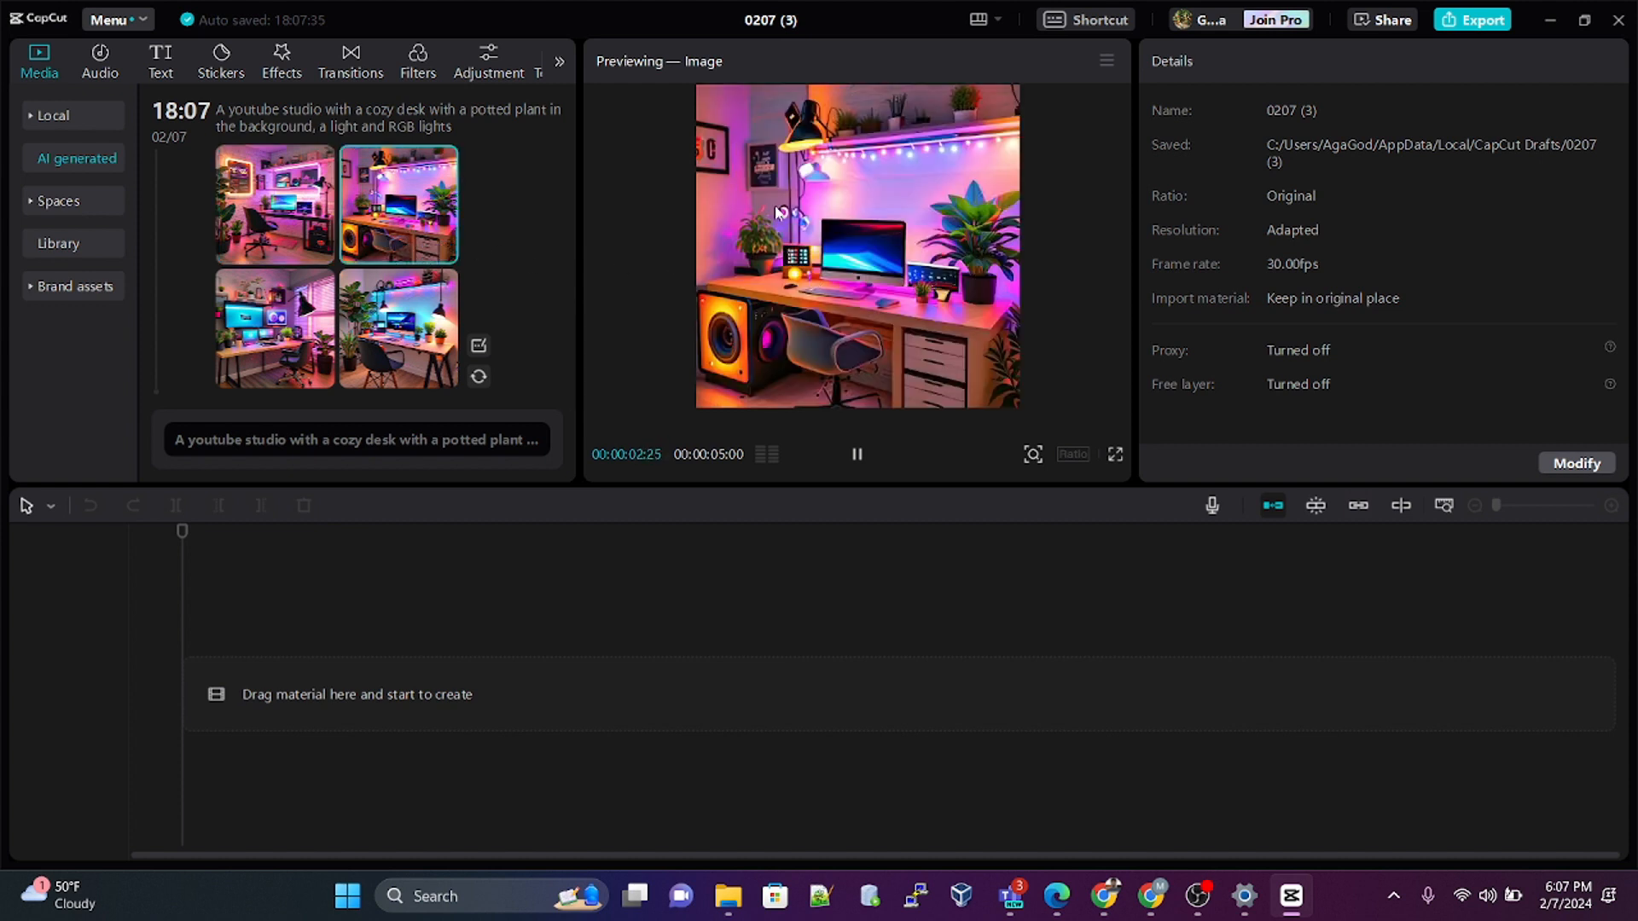
pyautogui.click(390, 322)
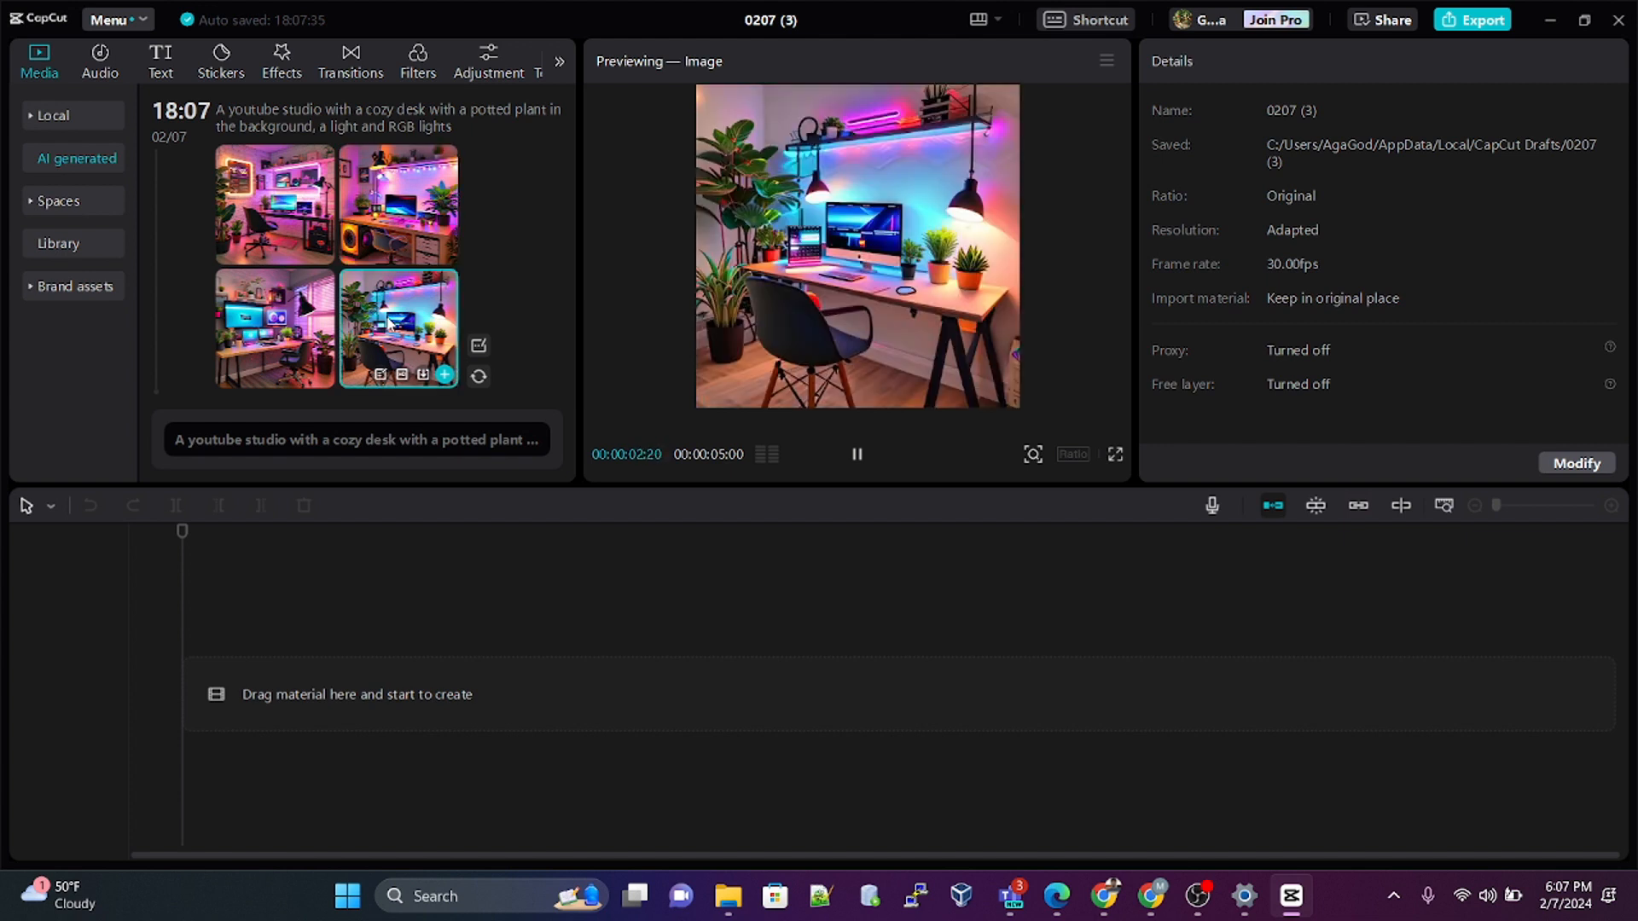
# Step: Replace the prompt with "A youtube background with monitors on a desk with a plant and a bookshelf and RGB lights" and generate images
pyautogui.click(358, 439)
pyautogui.moveTo(480, 406); pyautogui.dragTo(155, 396)
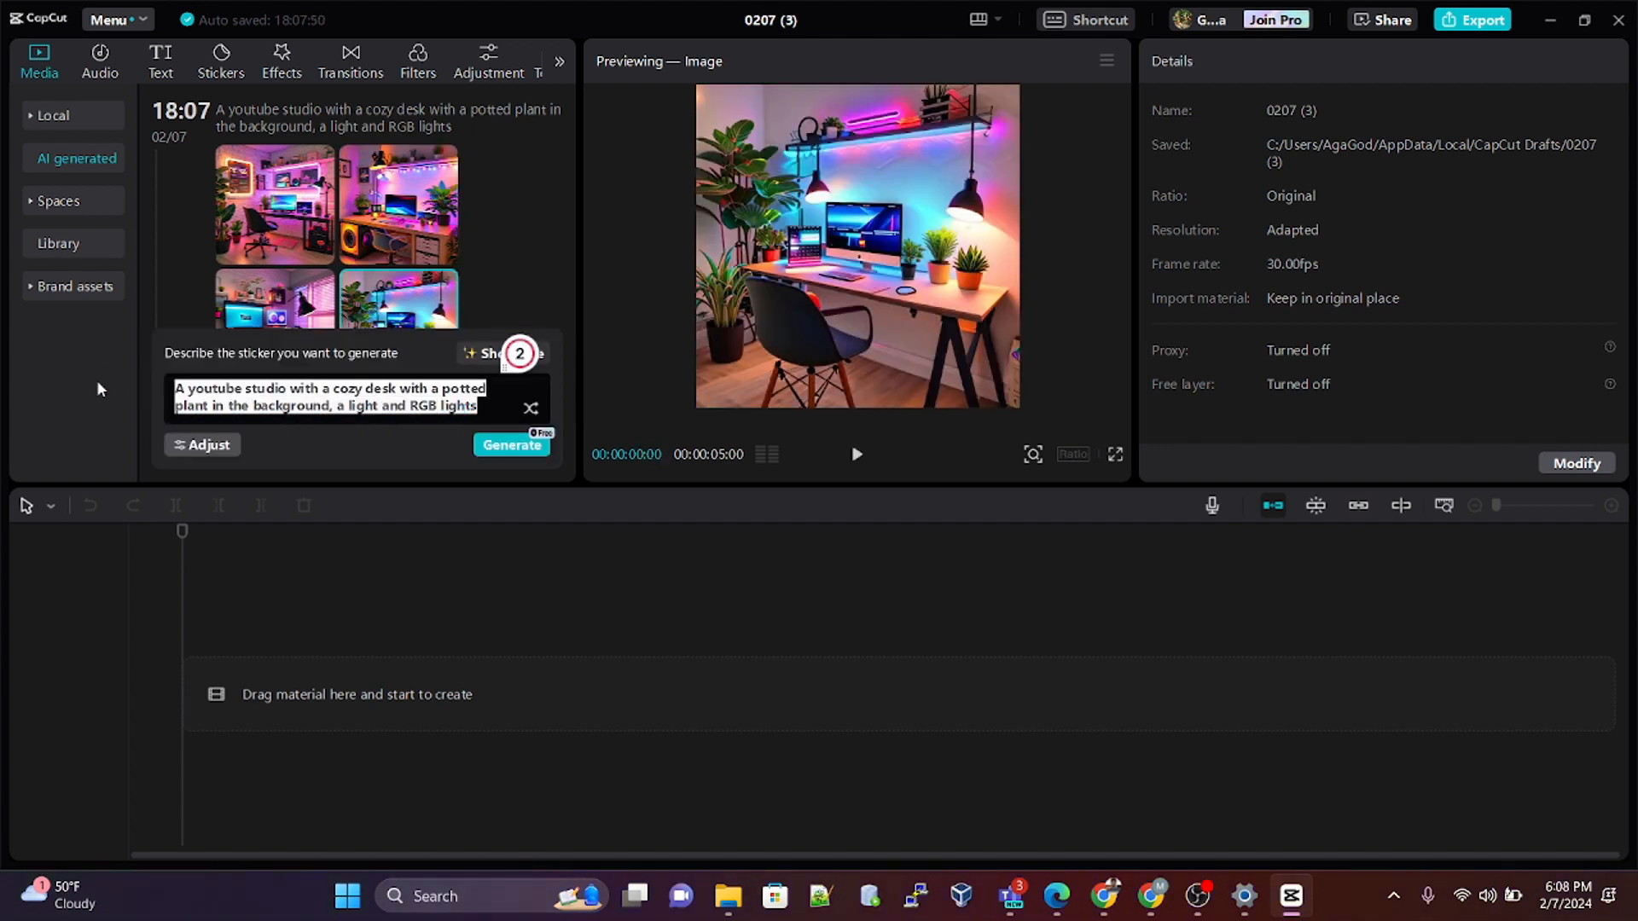
pyautogui.write('A youtube')
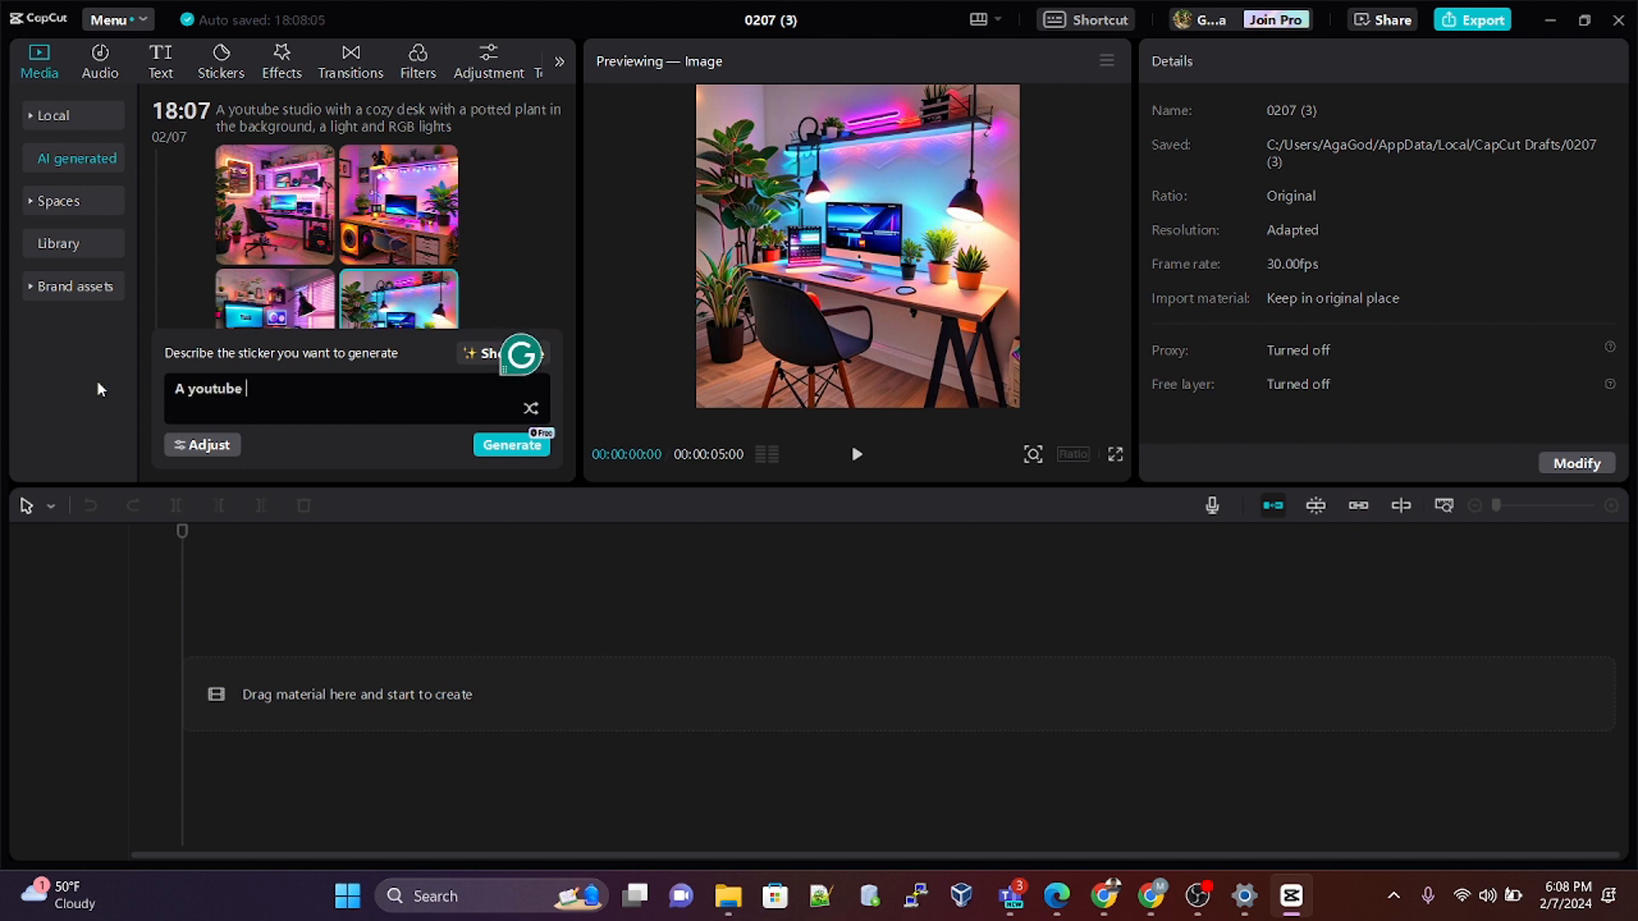
pyautogui.write(' b')
pyautogui.press('BackSpace')
pyautogui.write('ba')
pyautogui.press('BackSpace')
pyautogui.press('BackSpace')
pyautogui.write('background with a desk')
pyautogui.hotkey('ctrl', 'BackSpace')
pyautogui.hotkey('ctrl', 'BackSpace')
pyautogui.write('monitors on a desk')
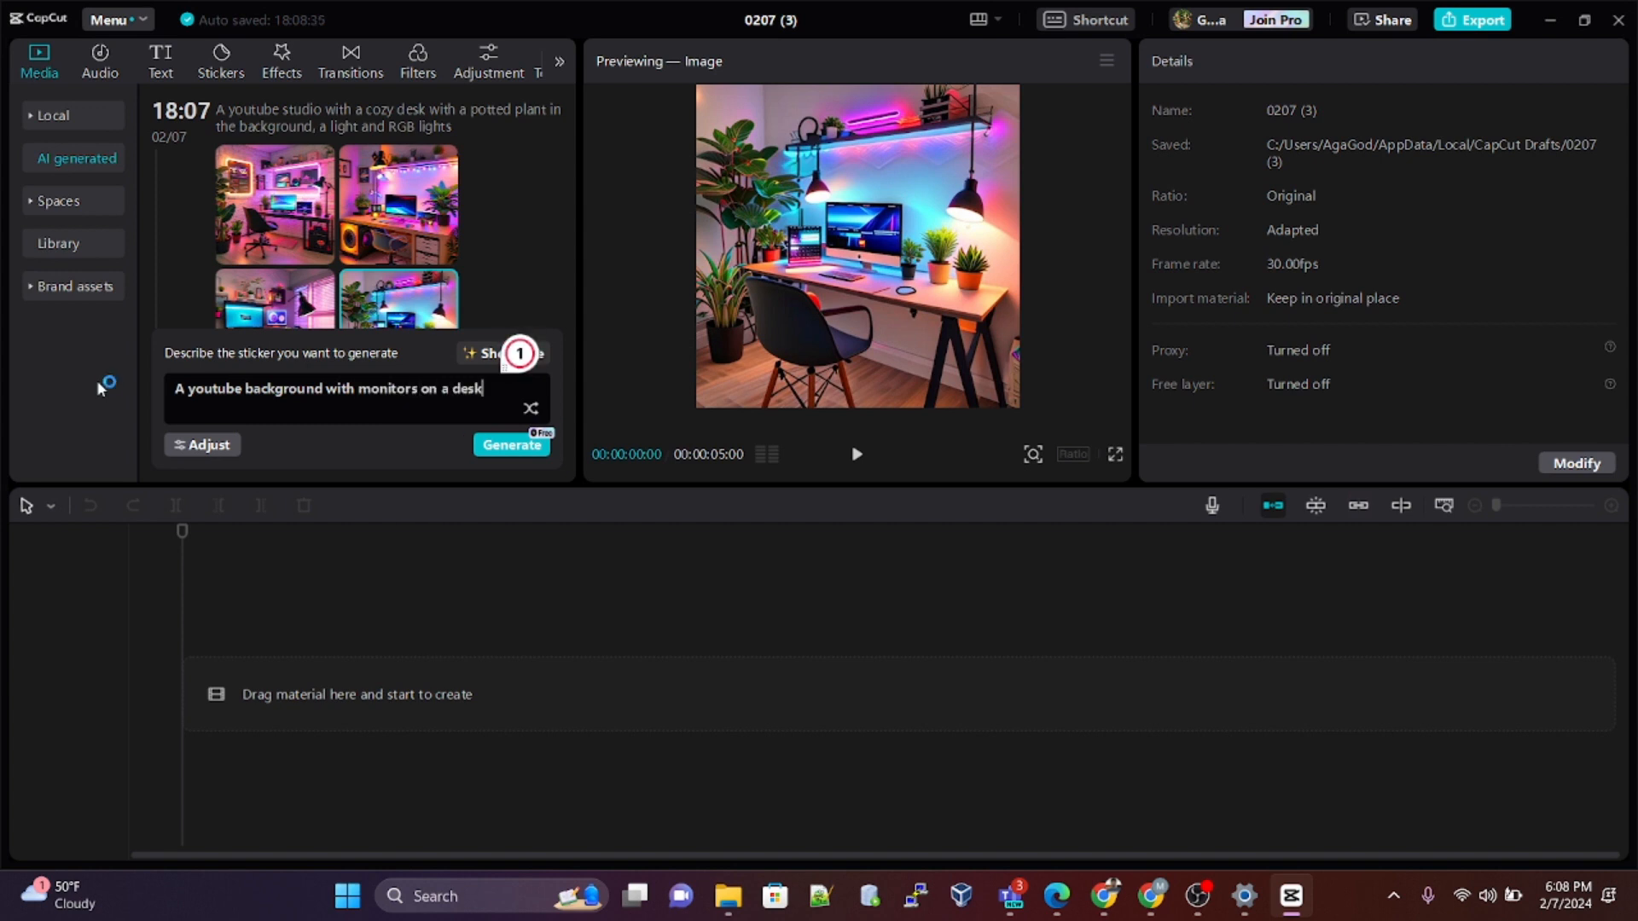
pyautogui.write(' with a plant and a bookshelf ')
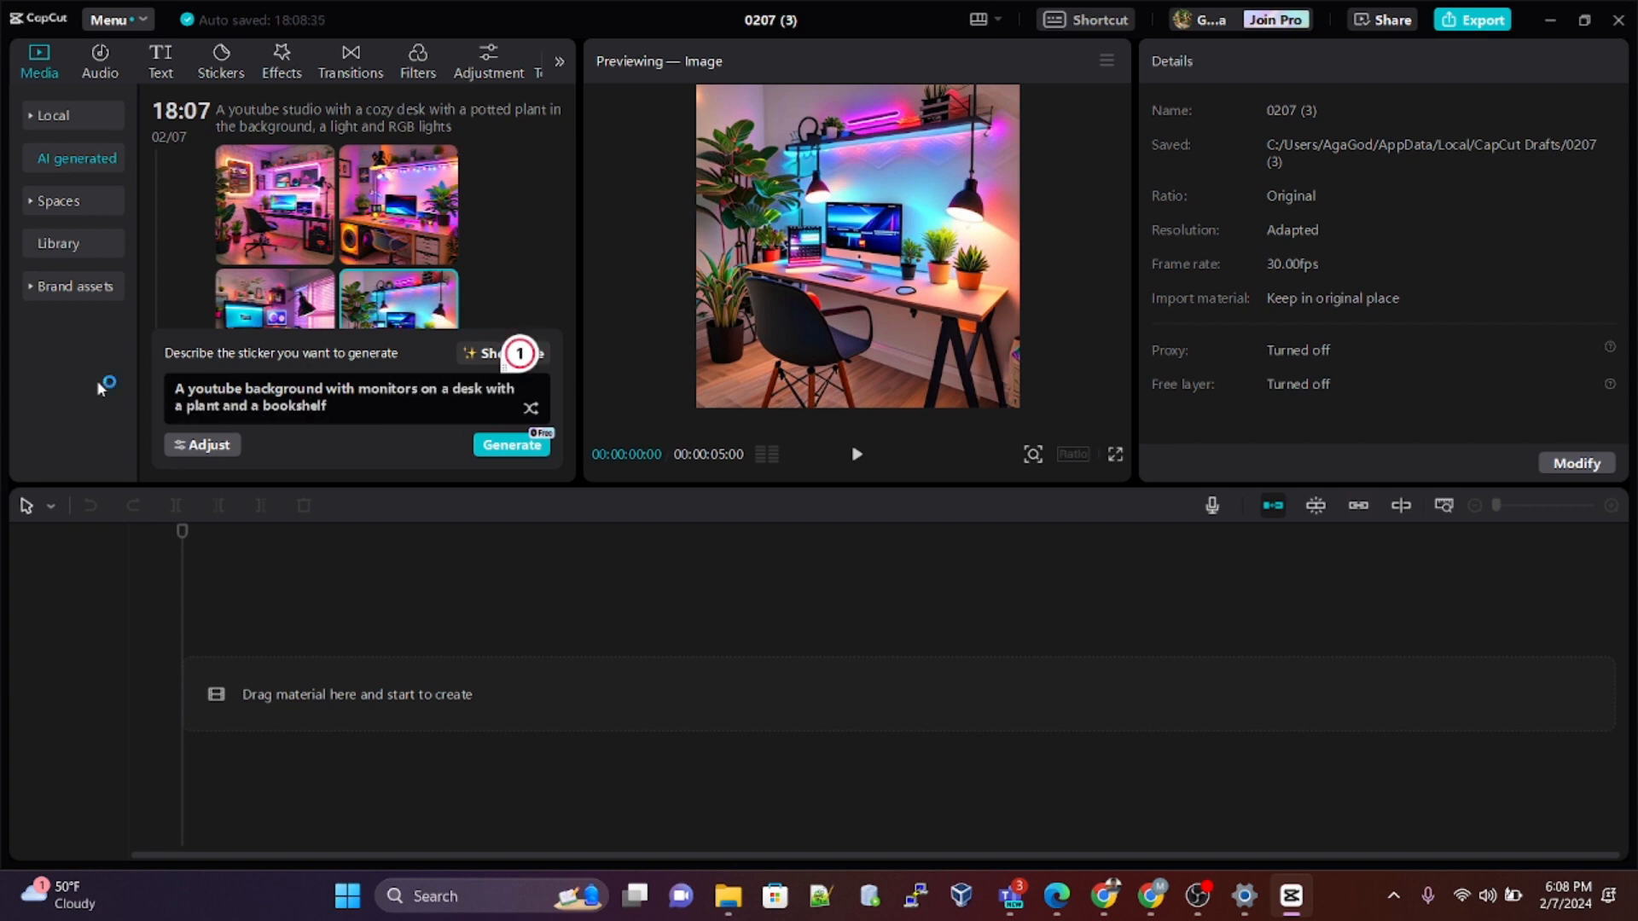
pyautogui.write('and')
pyautogui.write(' RGB')
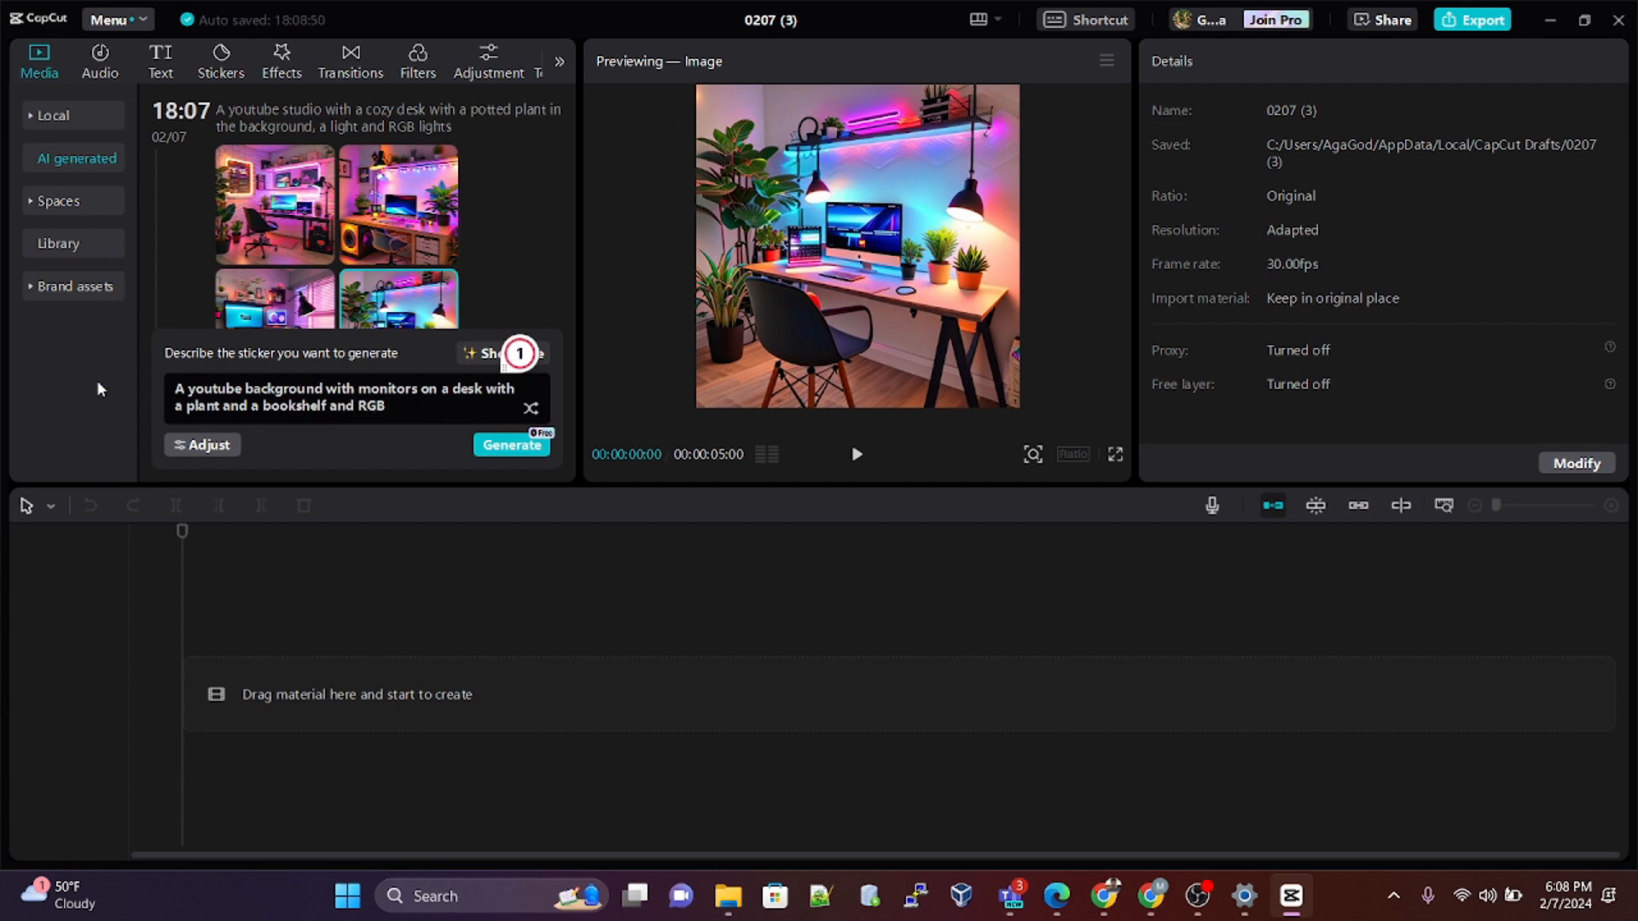
pyautogui.write(' lights')
pyautogui.click(509, 445)
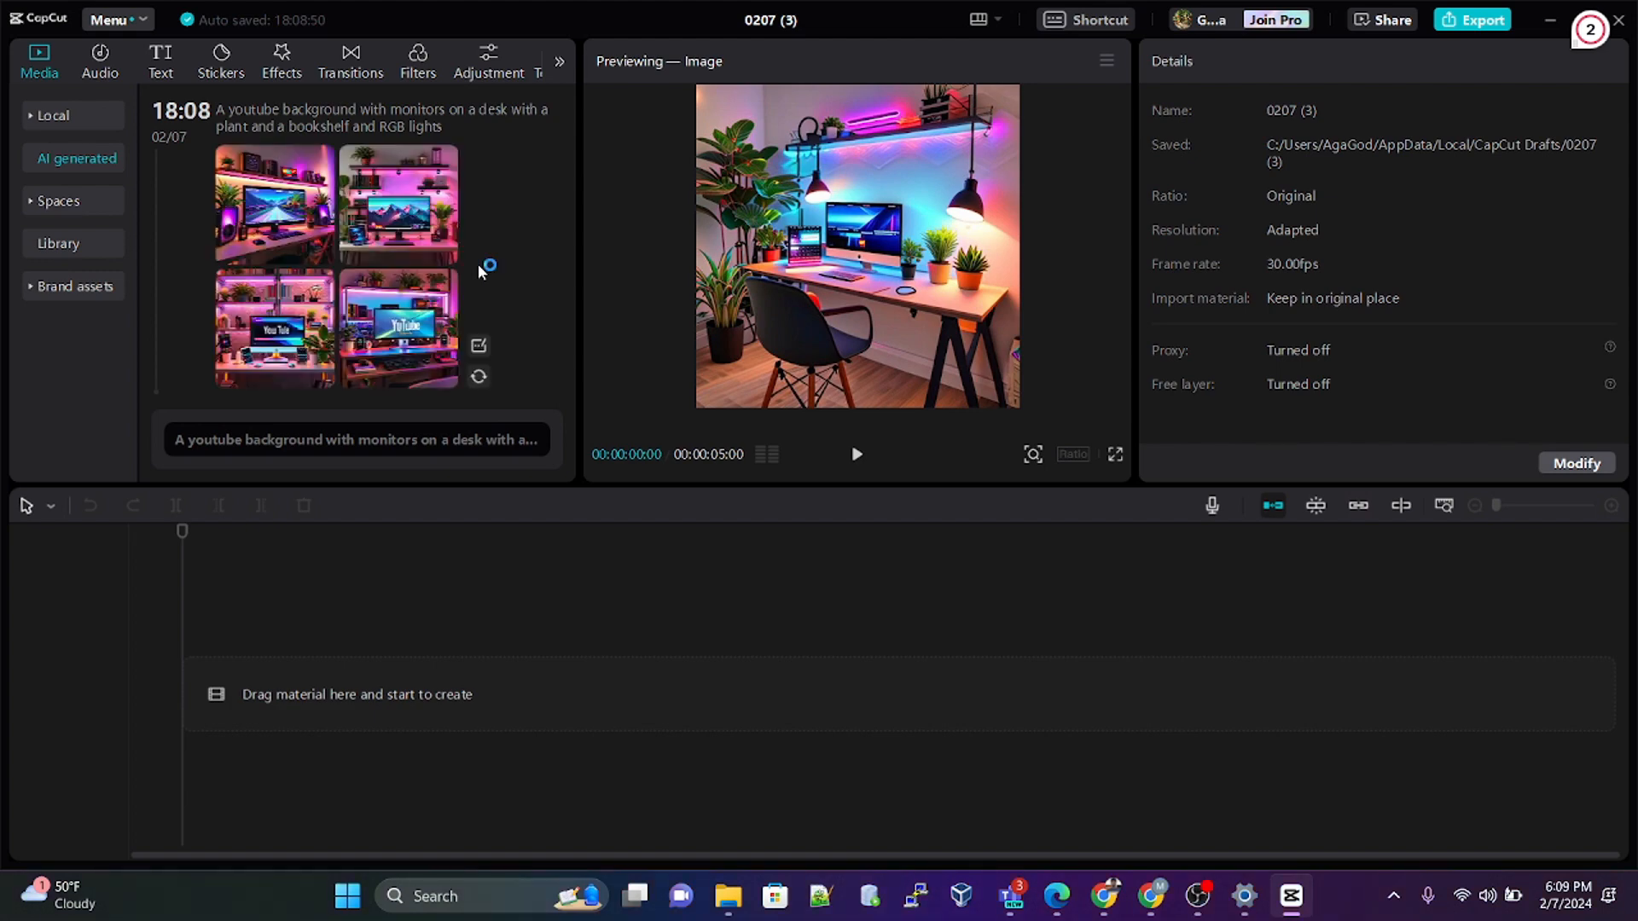
# Step: Compare the new images with the earlier studio results, and preview the third and fourth images of the monitors-on-a-desk set
pyautogui.moveTo(376, 342)
pyautogui.scroll(-3, 339, 243)
pyautogui.scroll(-3, 339, 246)
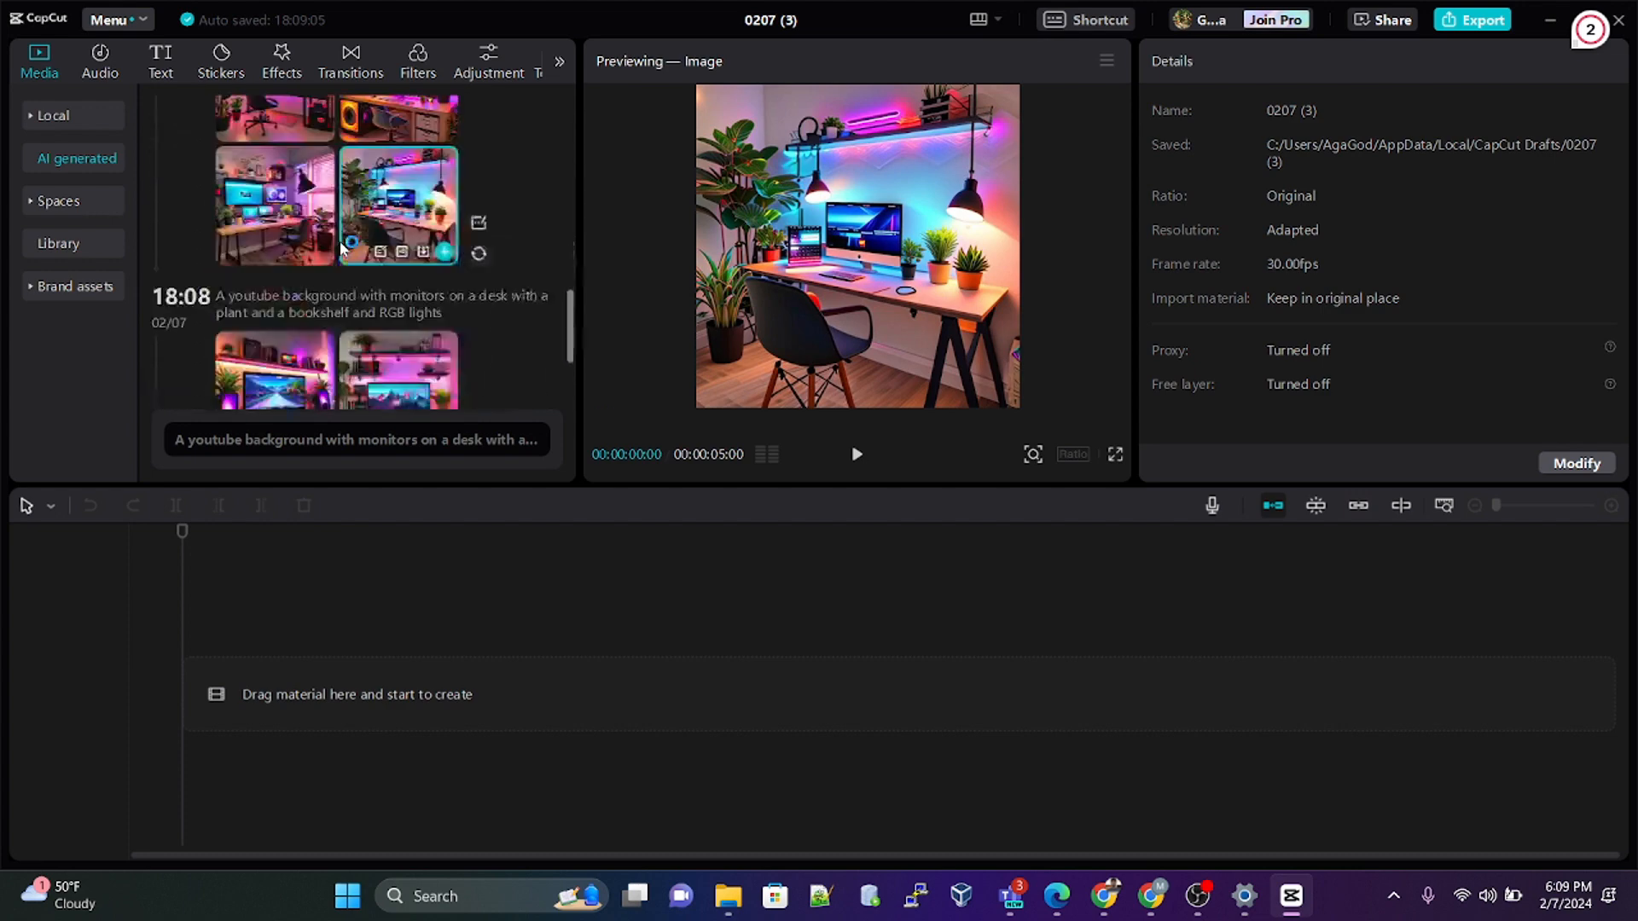
pyautogui.scroll(5, 340, 240)
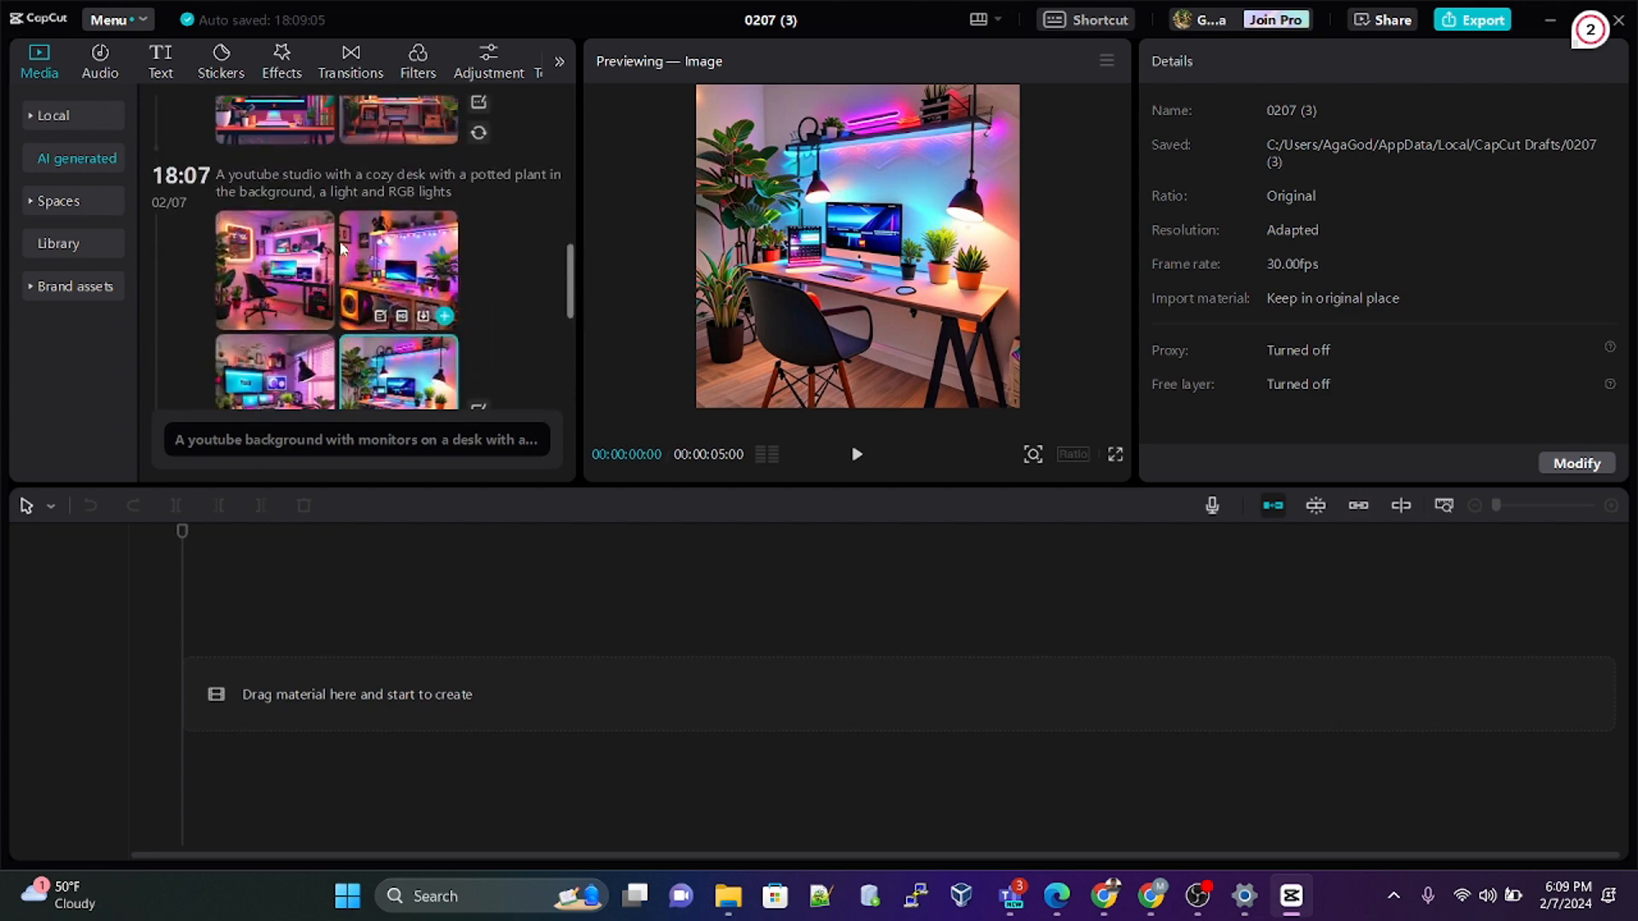
pyautogui.scroll(-2, 339, 240)
pyautogui.scroll(-3, 339, 241)
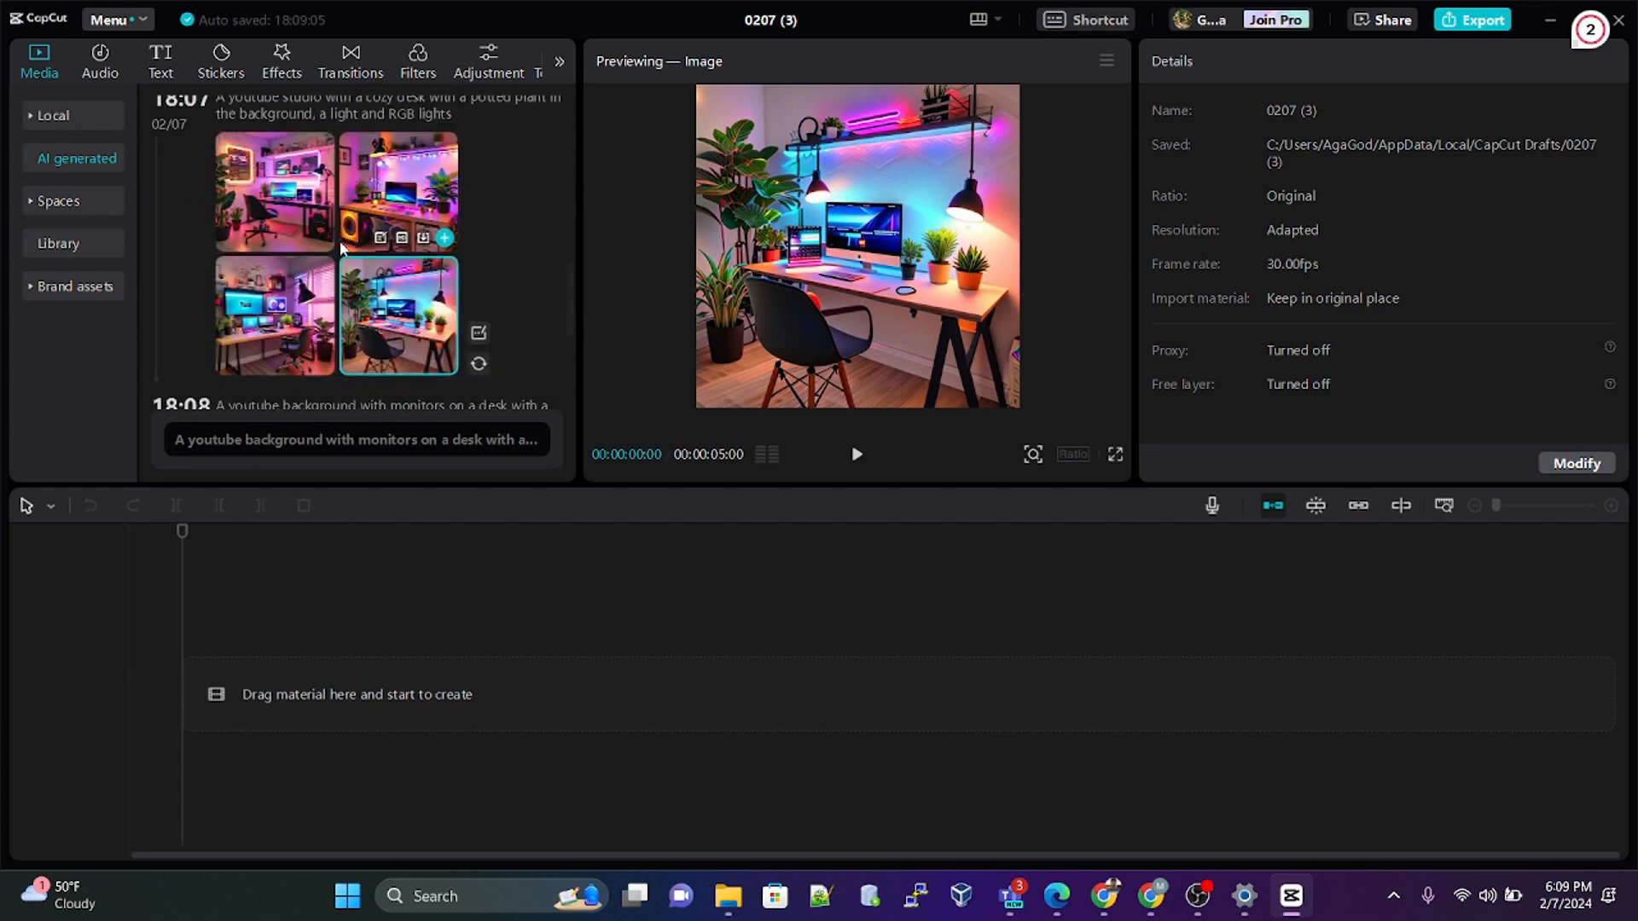
pyautogui.scroll(-2, 376, 284)
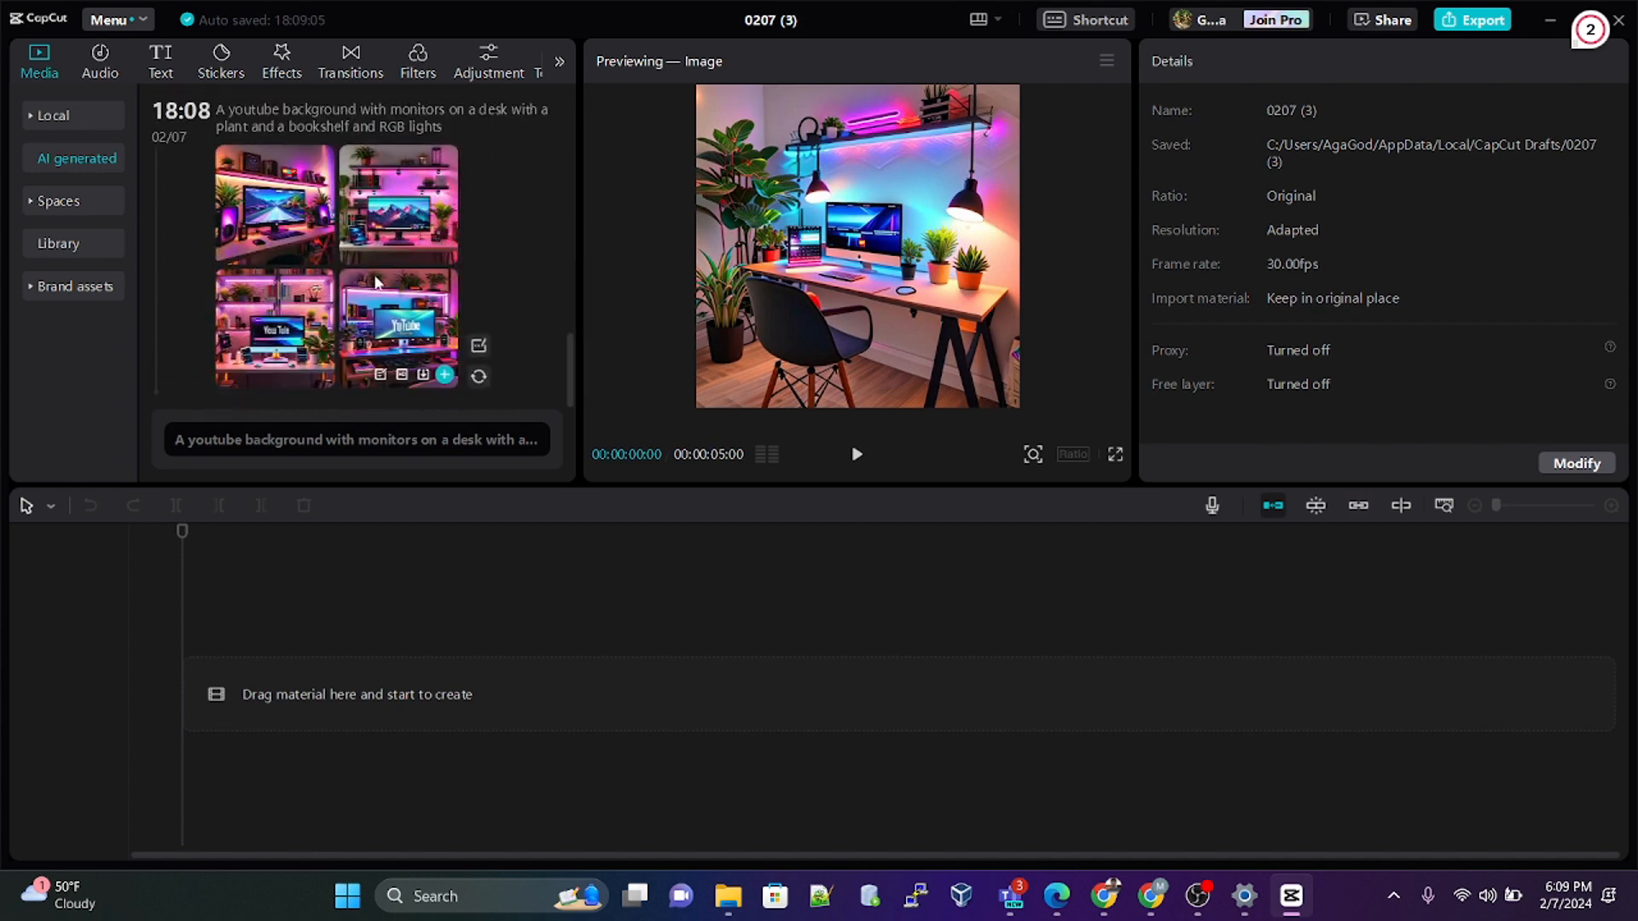
pyautogui.click(272, 319)
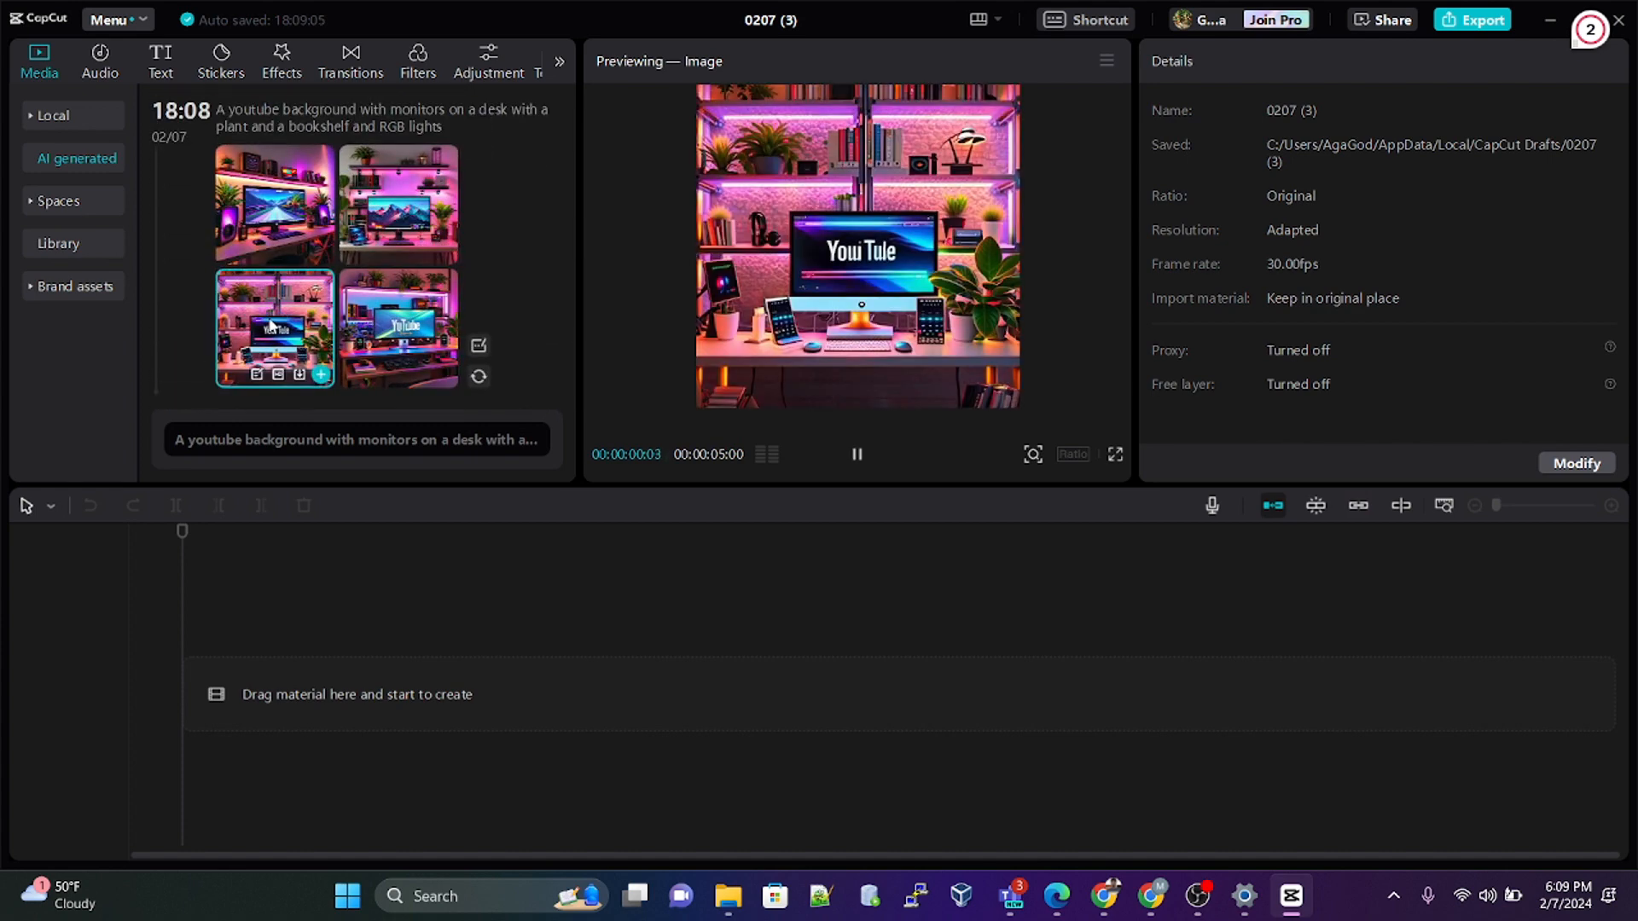
pyautogui.click(408, 322)
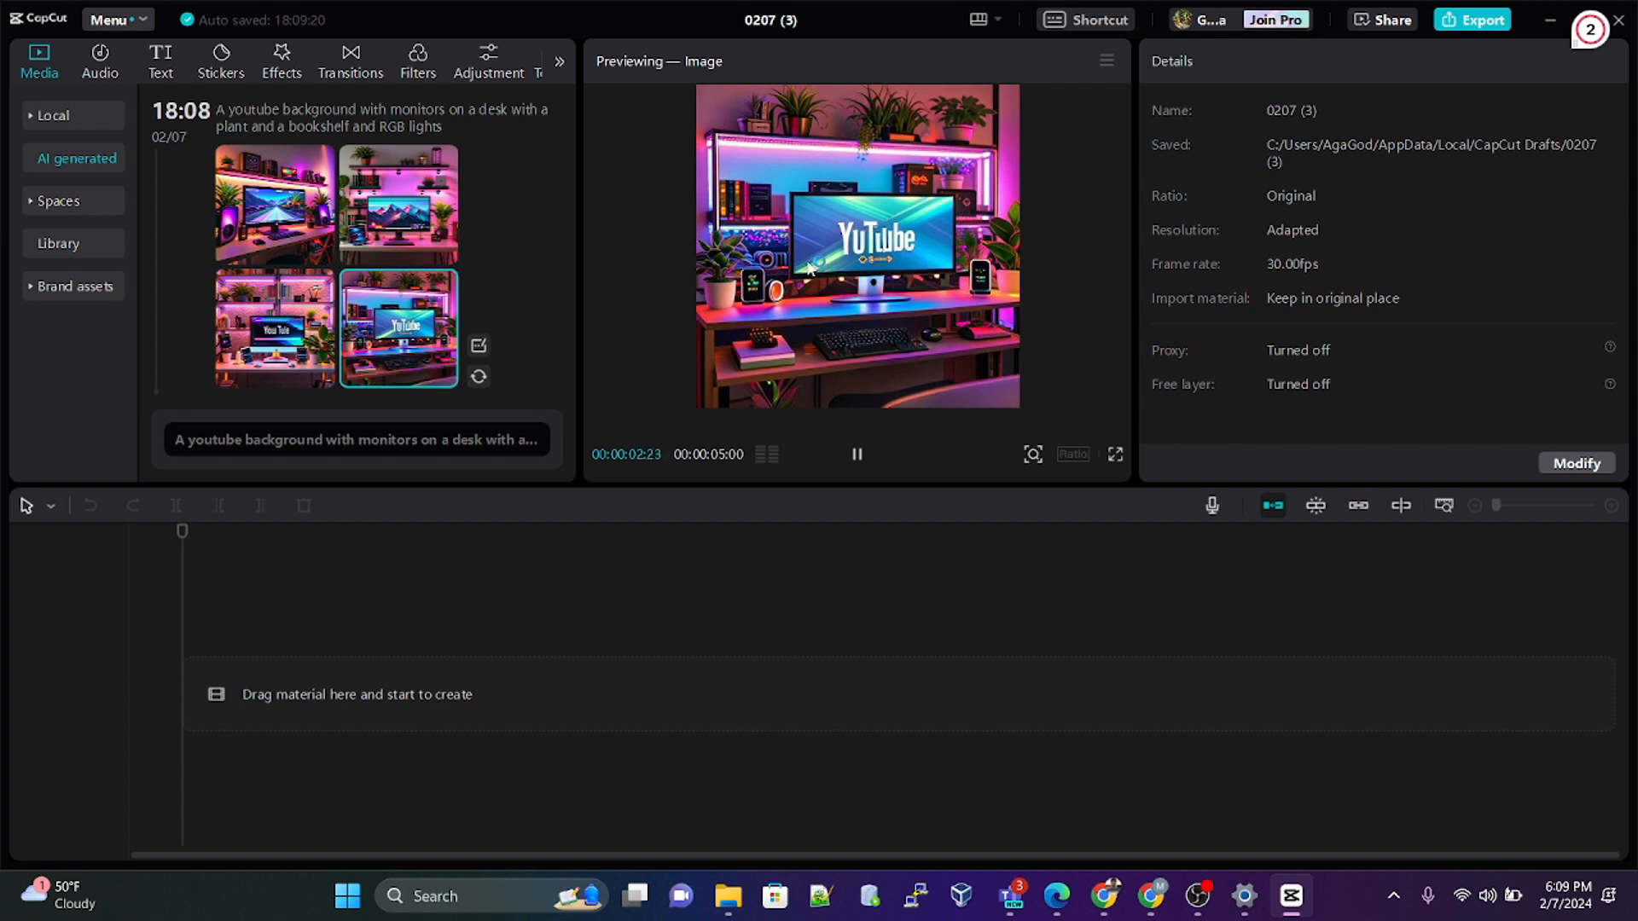
# Step: Compare the first and second images of the monitors-on-a-desk set and add the second one to the timeline
pyautogui.click(395, 213)
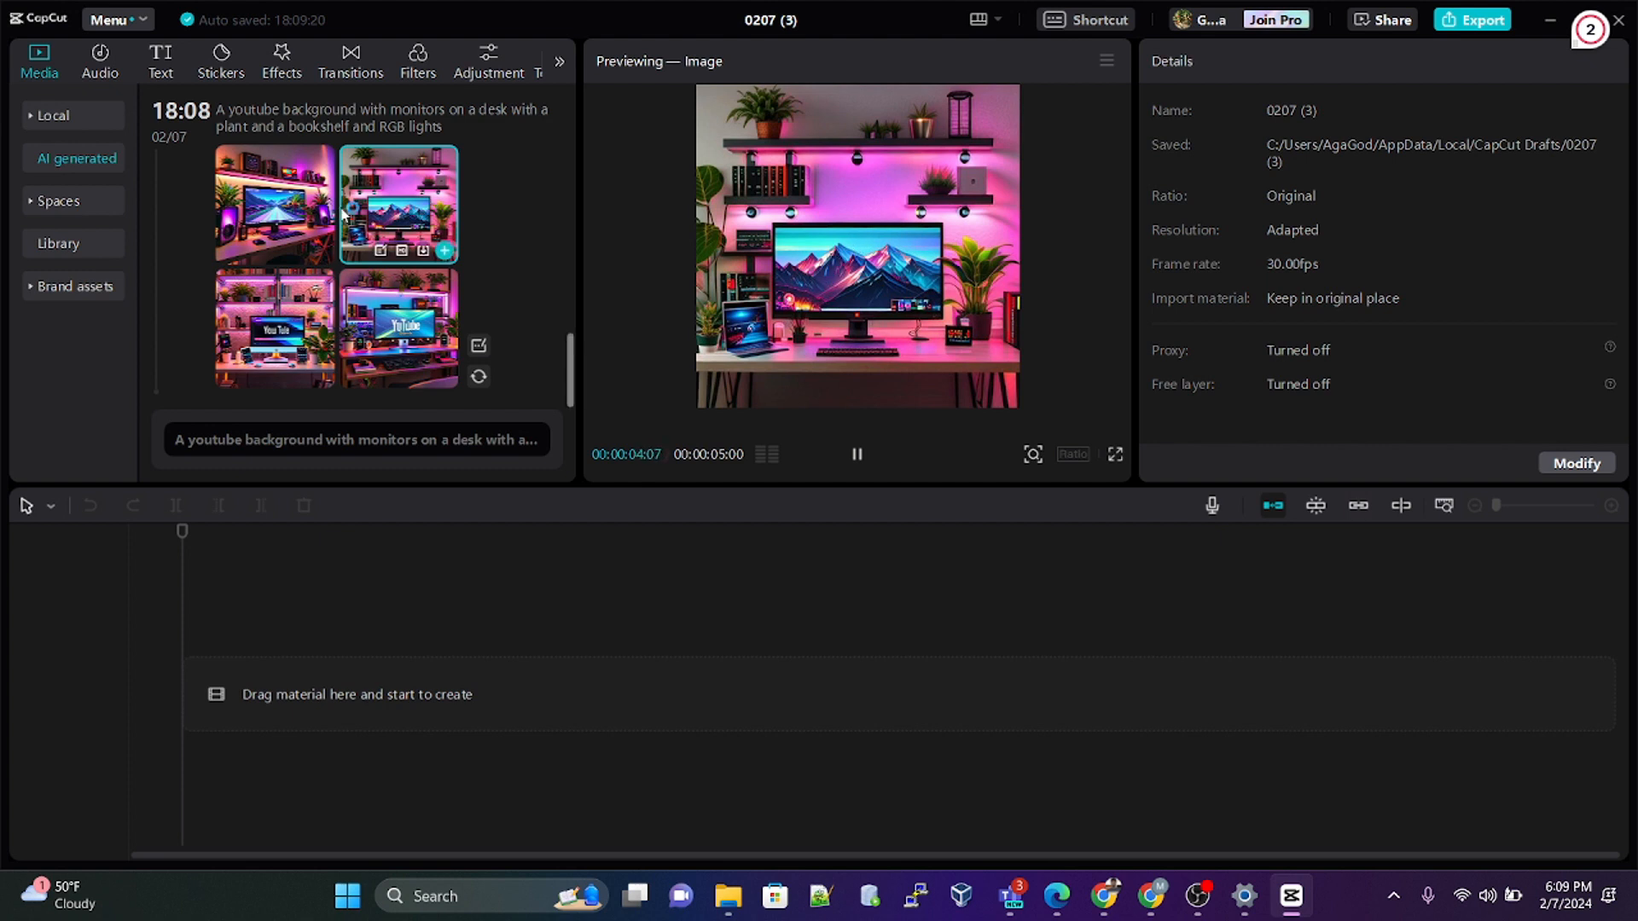
pyautogui.click(254, 209)
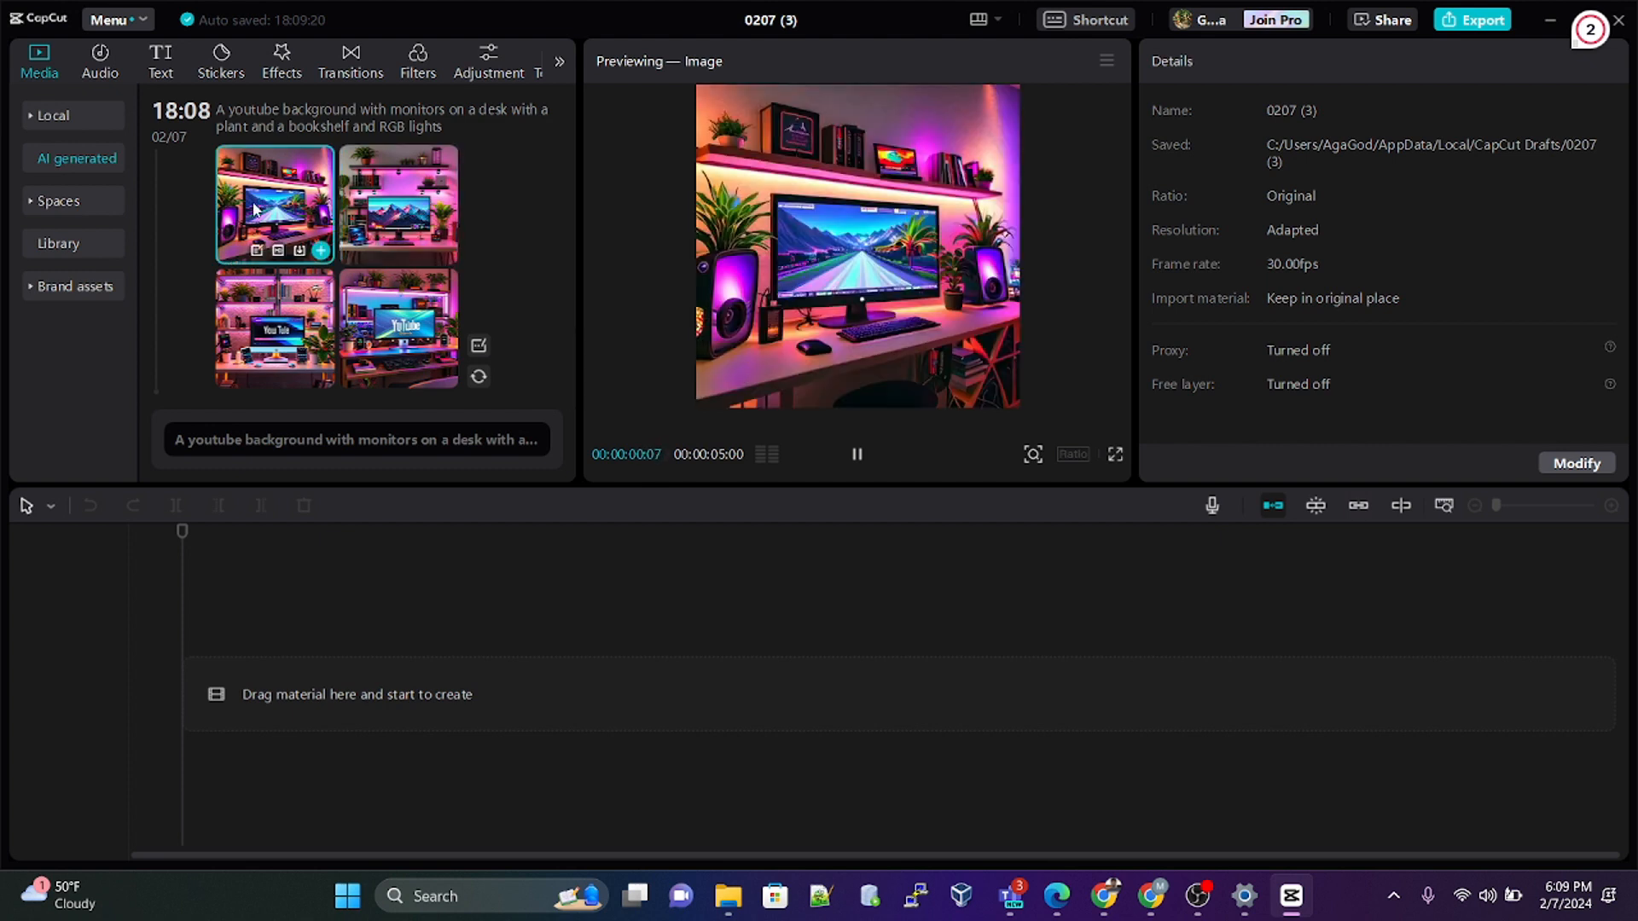
pyautogui.click(441, 220)
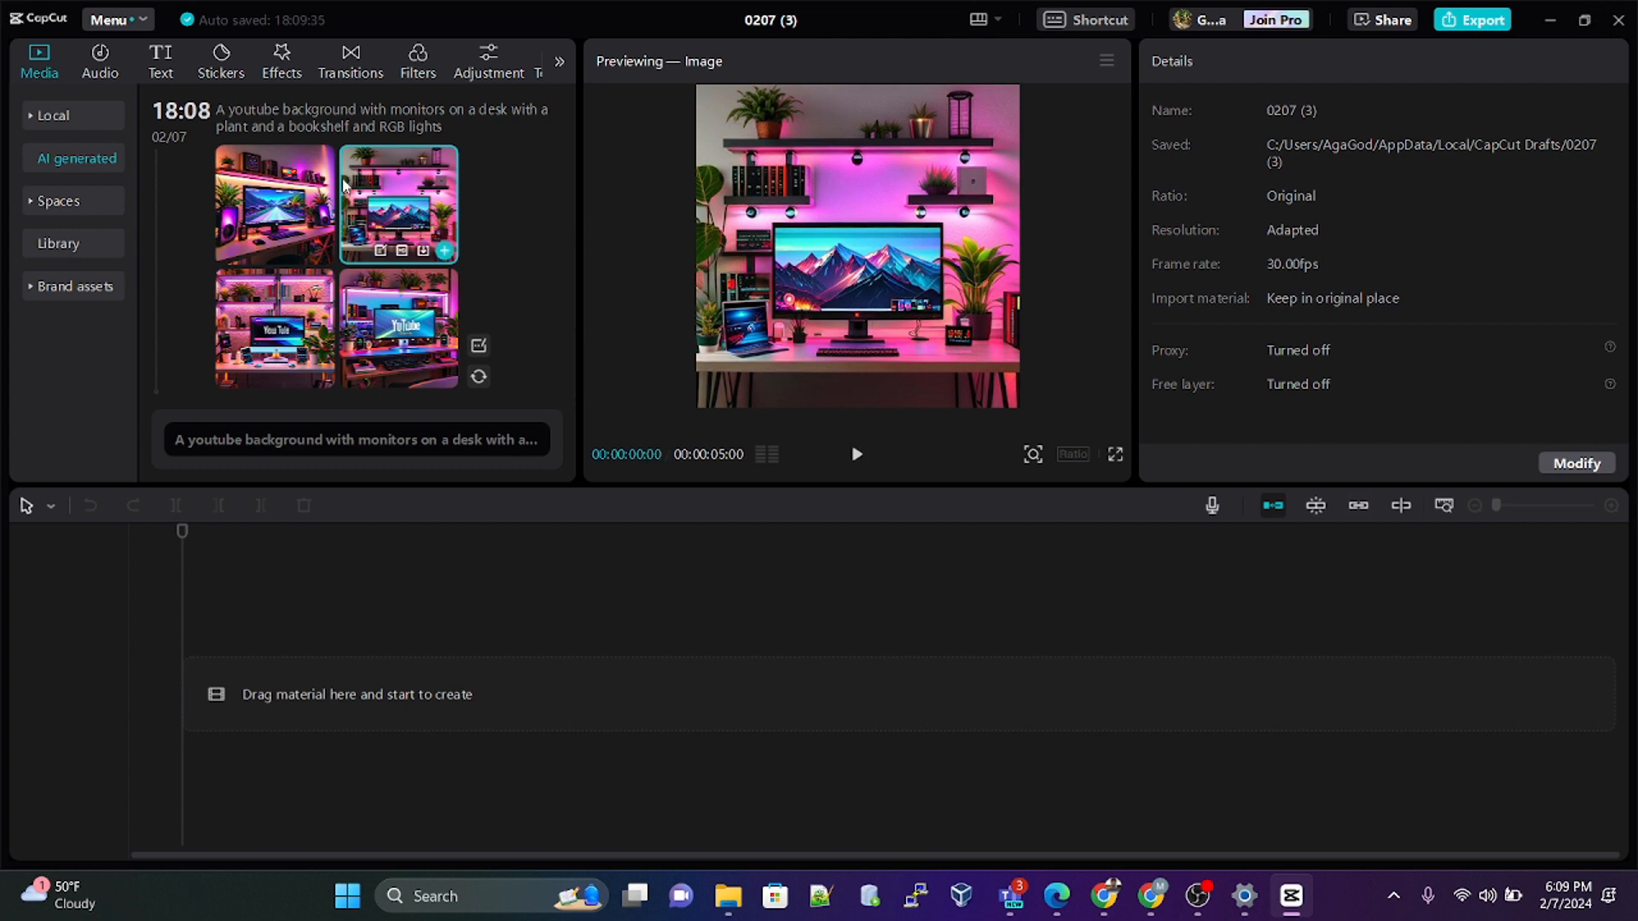
pyautogui.click(446, 252)
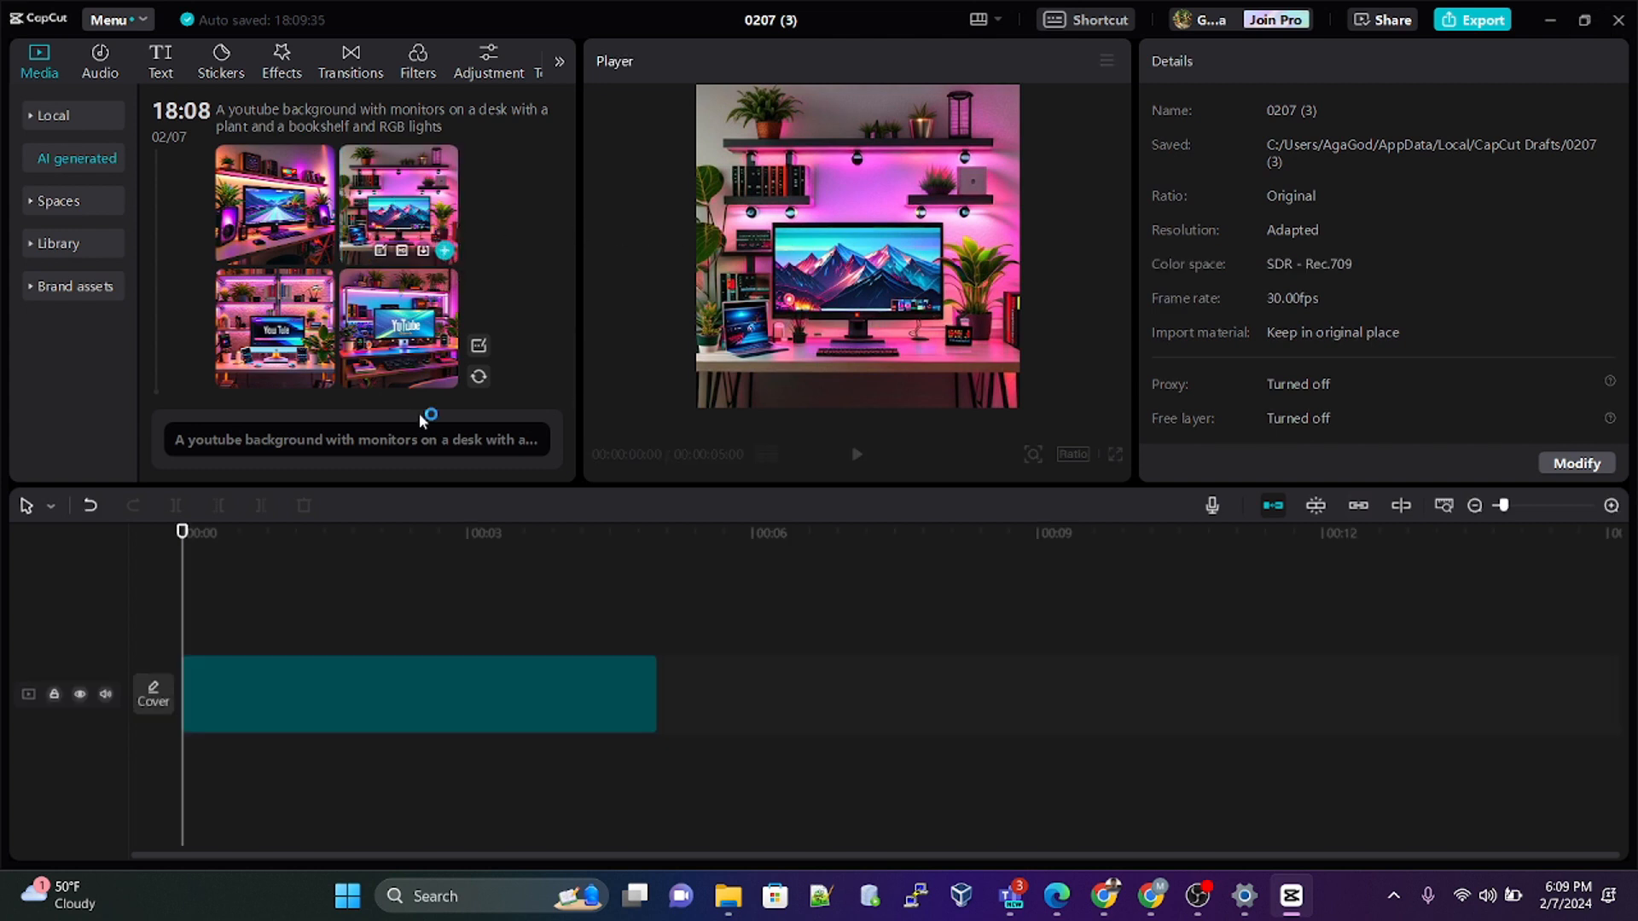
# Step: Set the project aspect ratio to 16:9 and scale the image clip to about 178% so it fills the frame
pyautogui.click(286, 662)
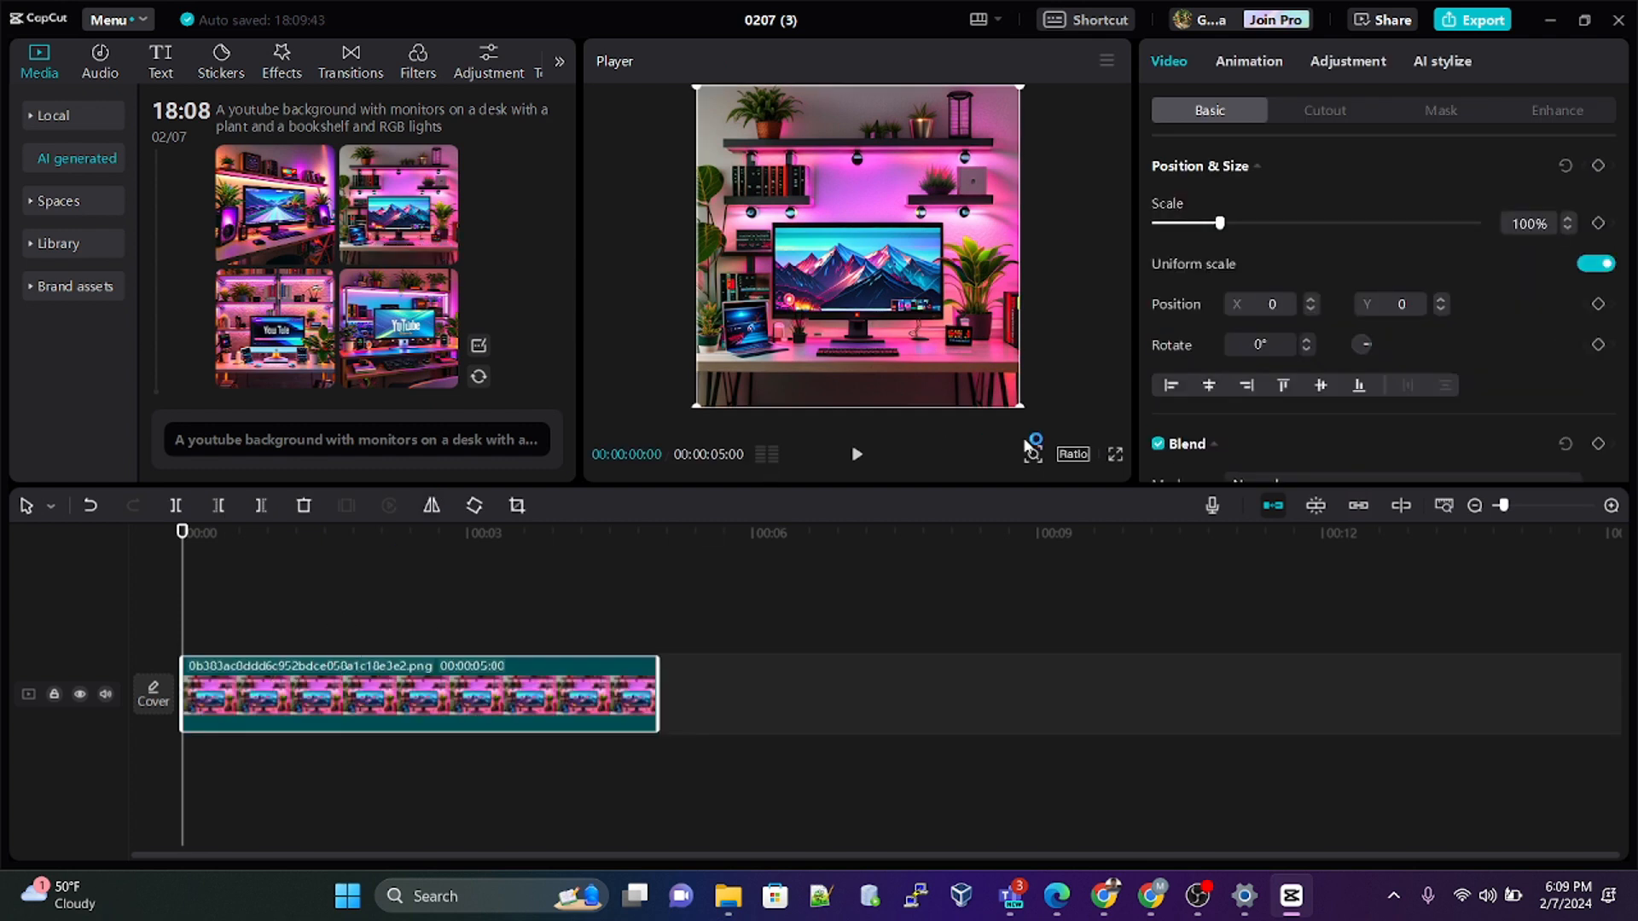
pyautogui.click(1072, 455)
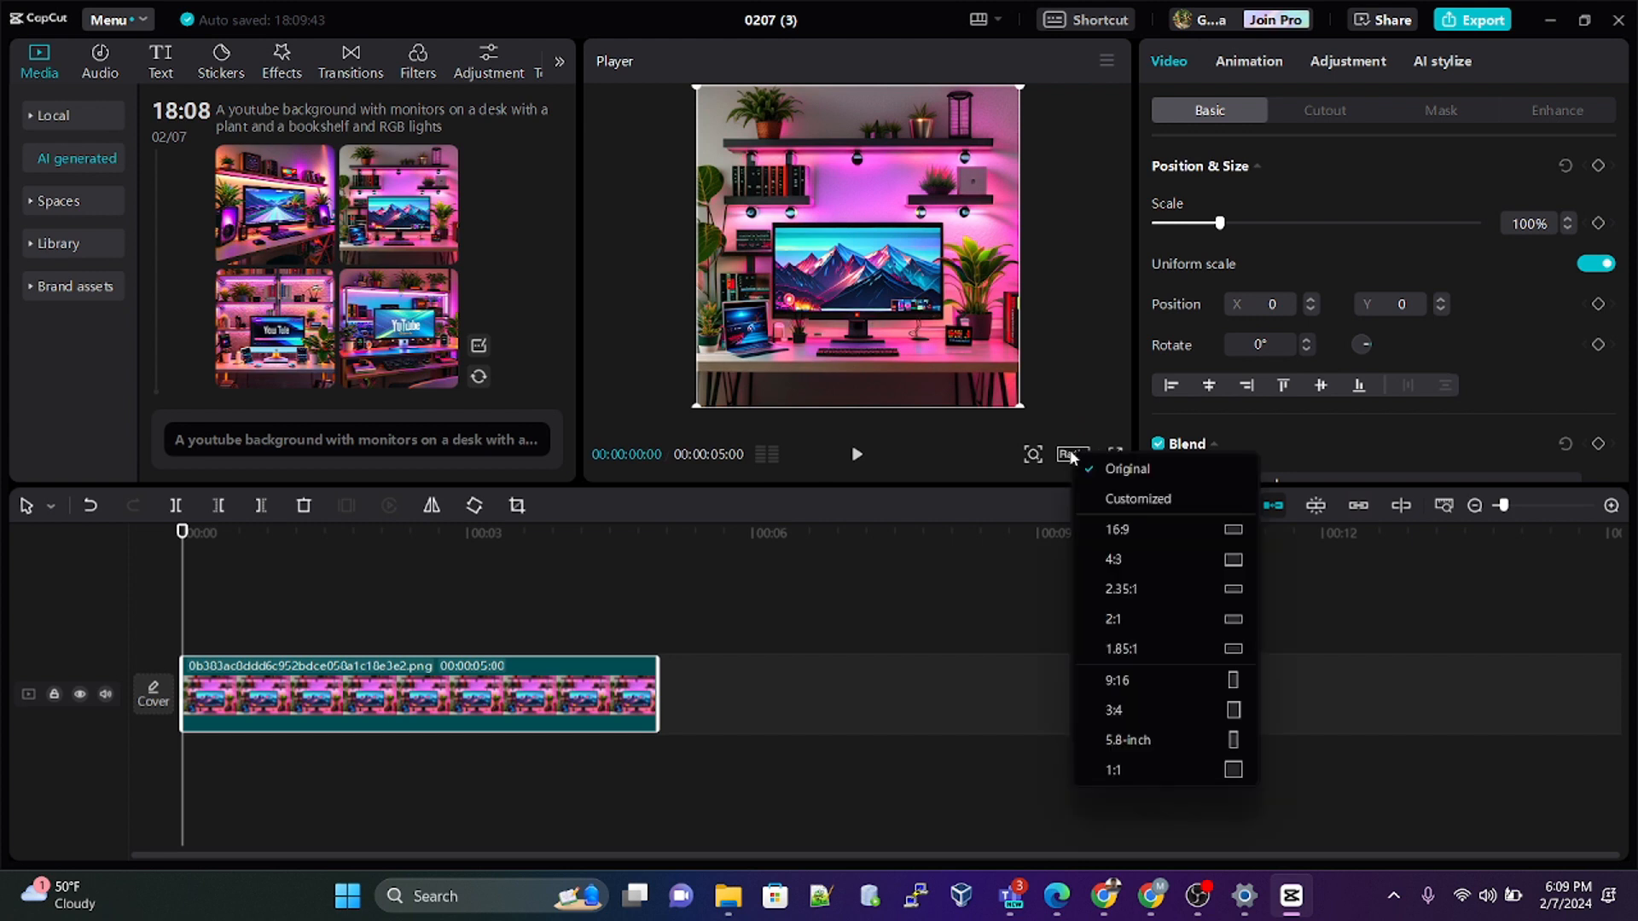
pyautogui.click(1143, 529)
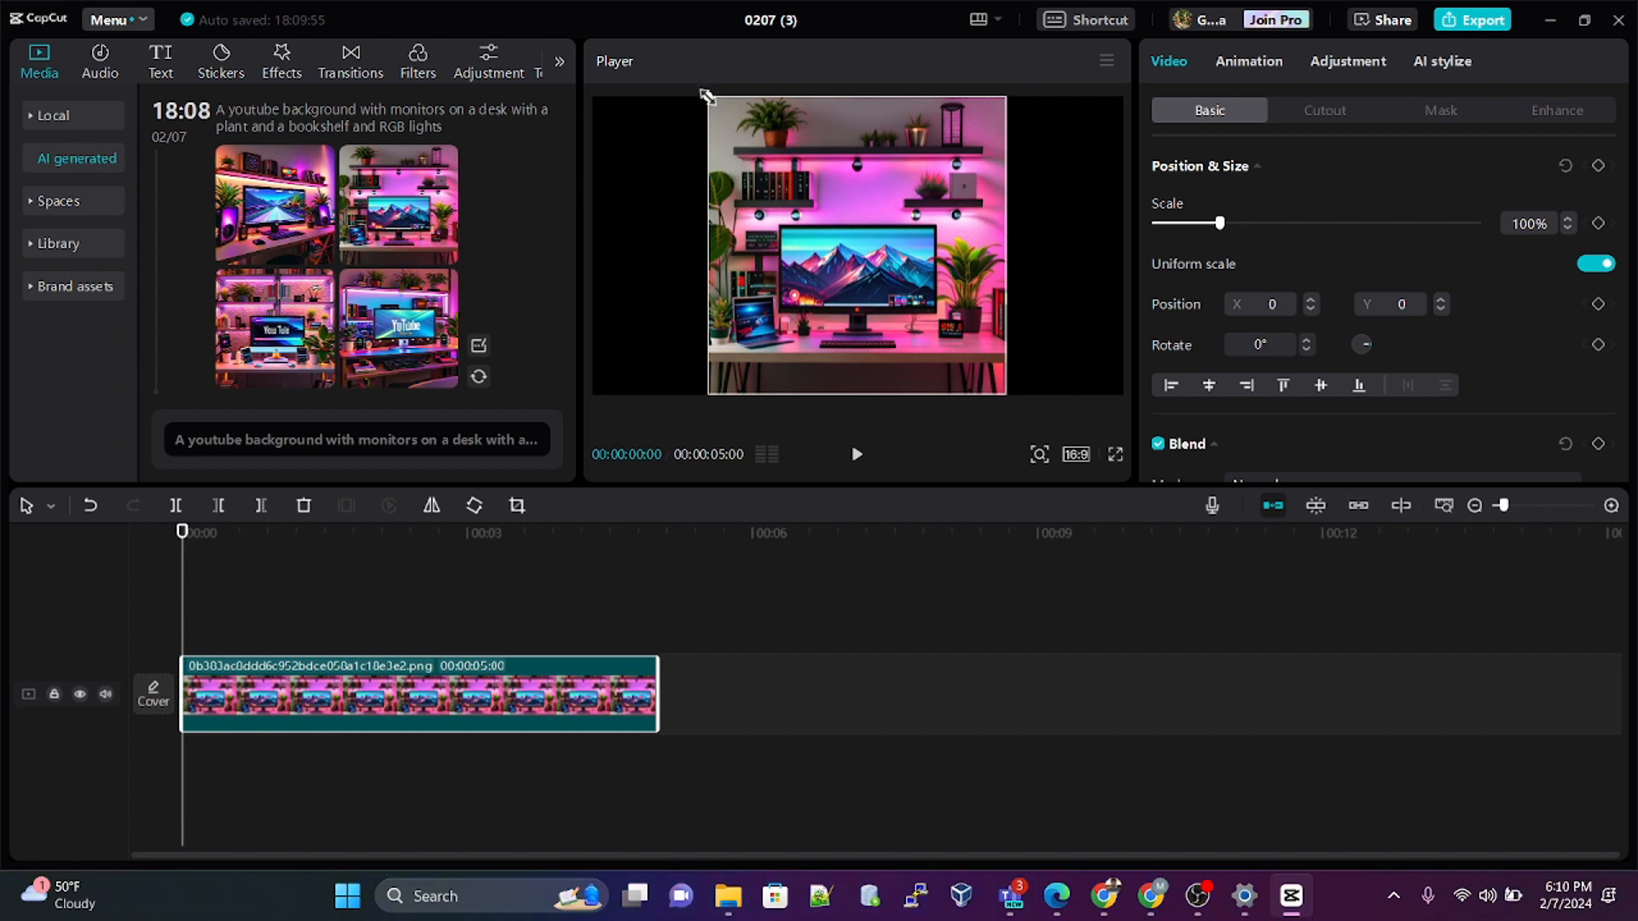
pyautogui.moveTo(706, 96); pyautogui.dragTo(487, 61)
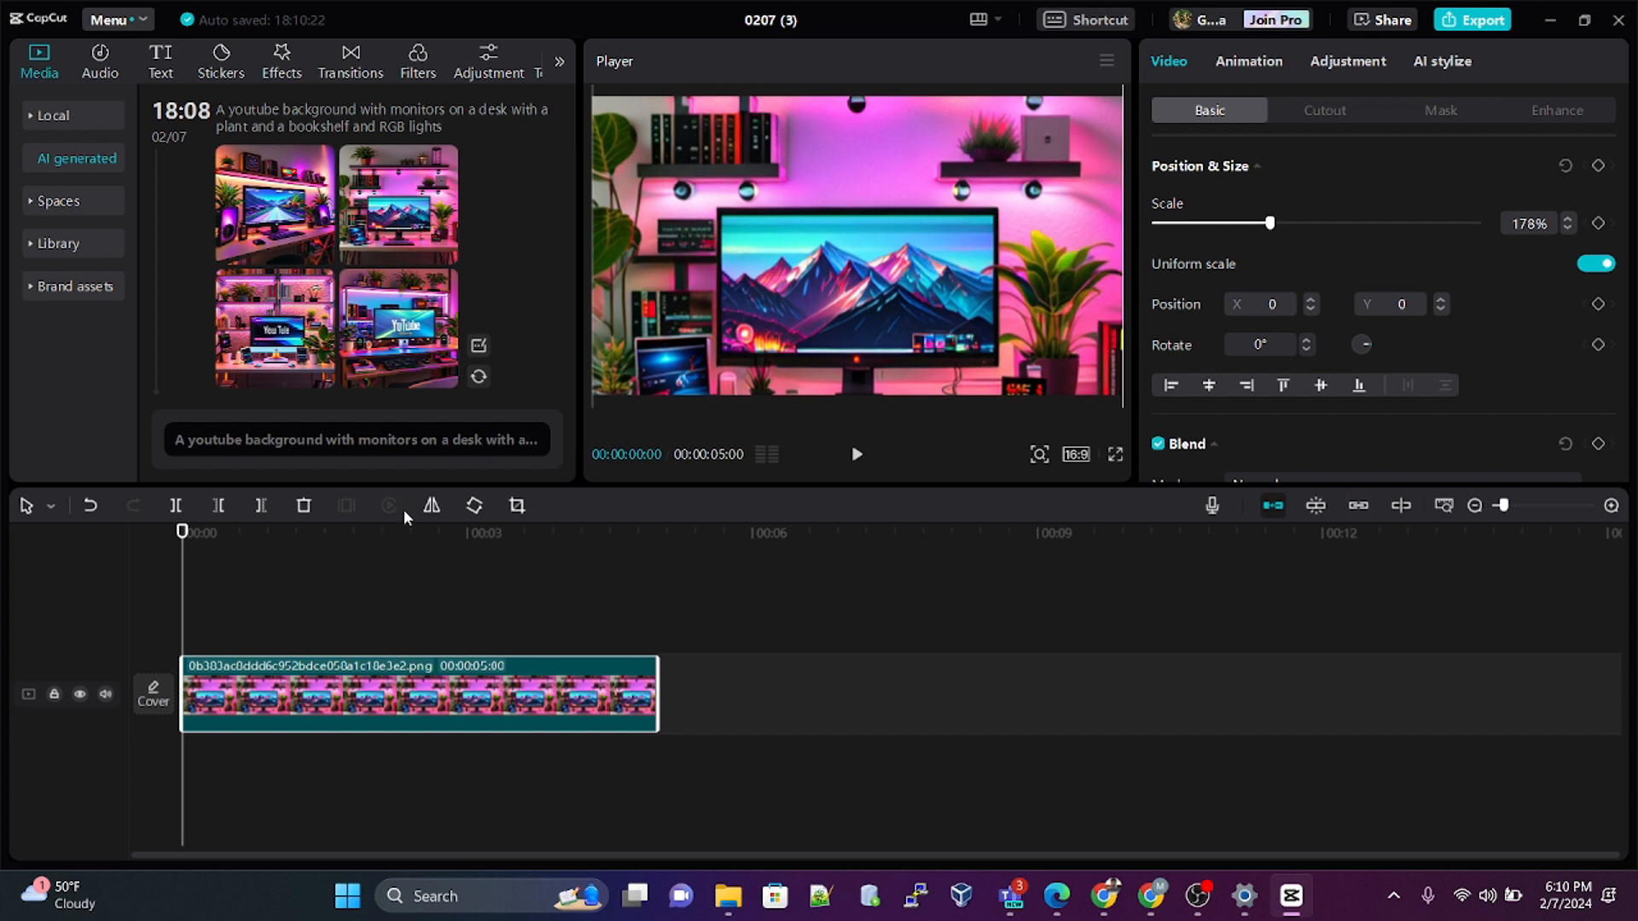
# Step: Play back the enlarged background image on the timeline to check how it fills the frame
pyautogui.click(226, 550)
pyautogui.press('space')
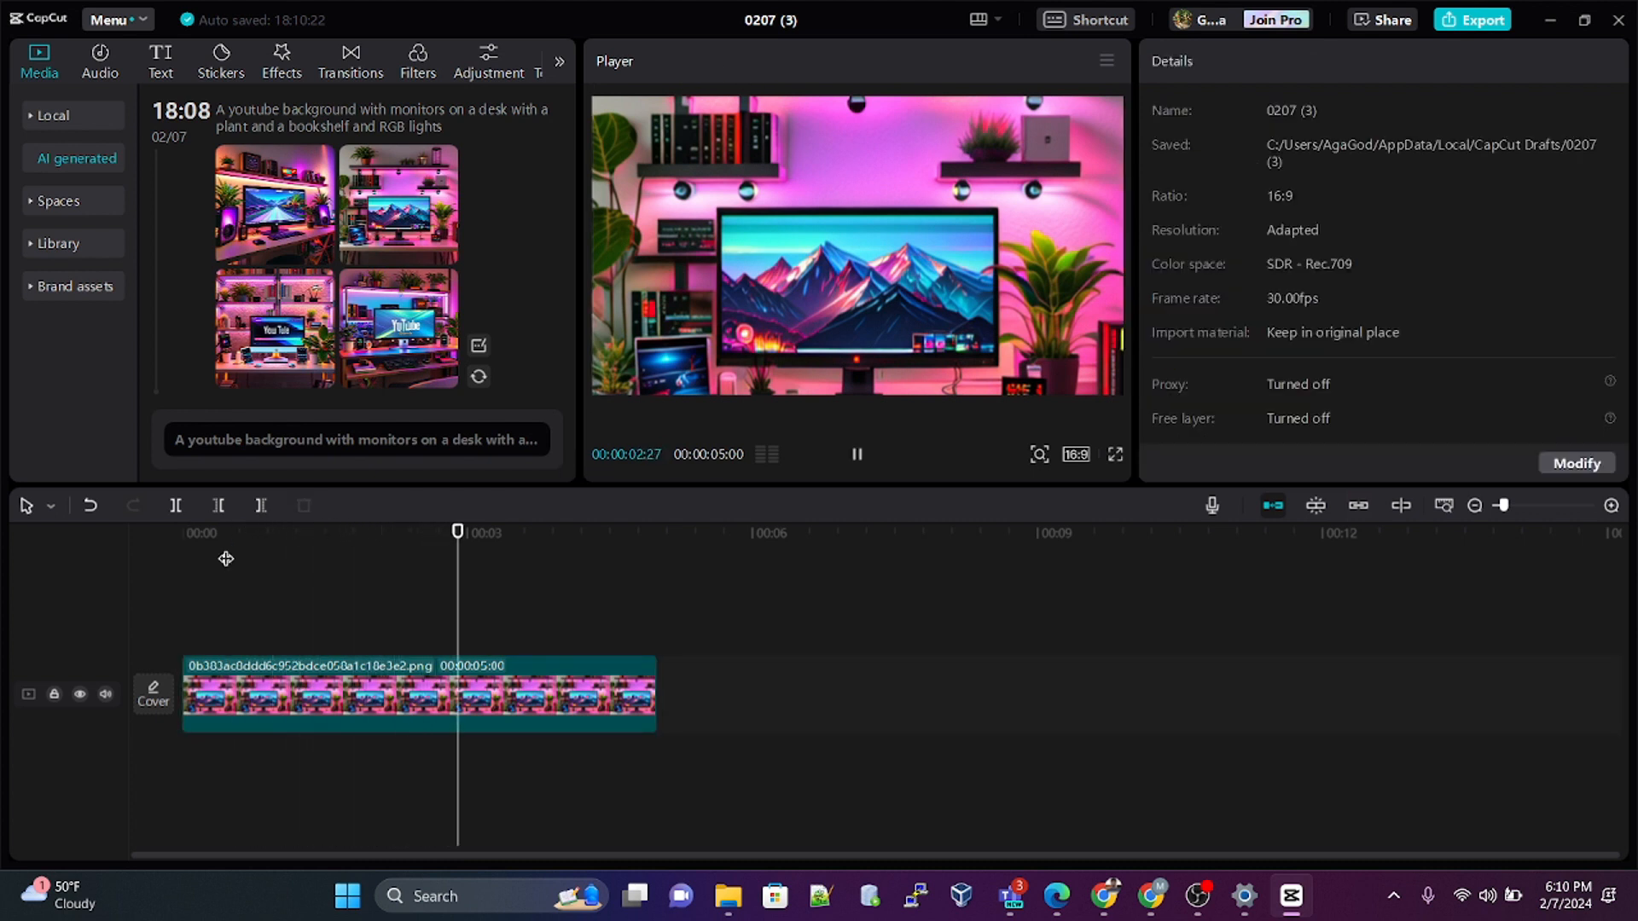
pyautogui.press('space')
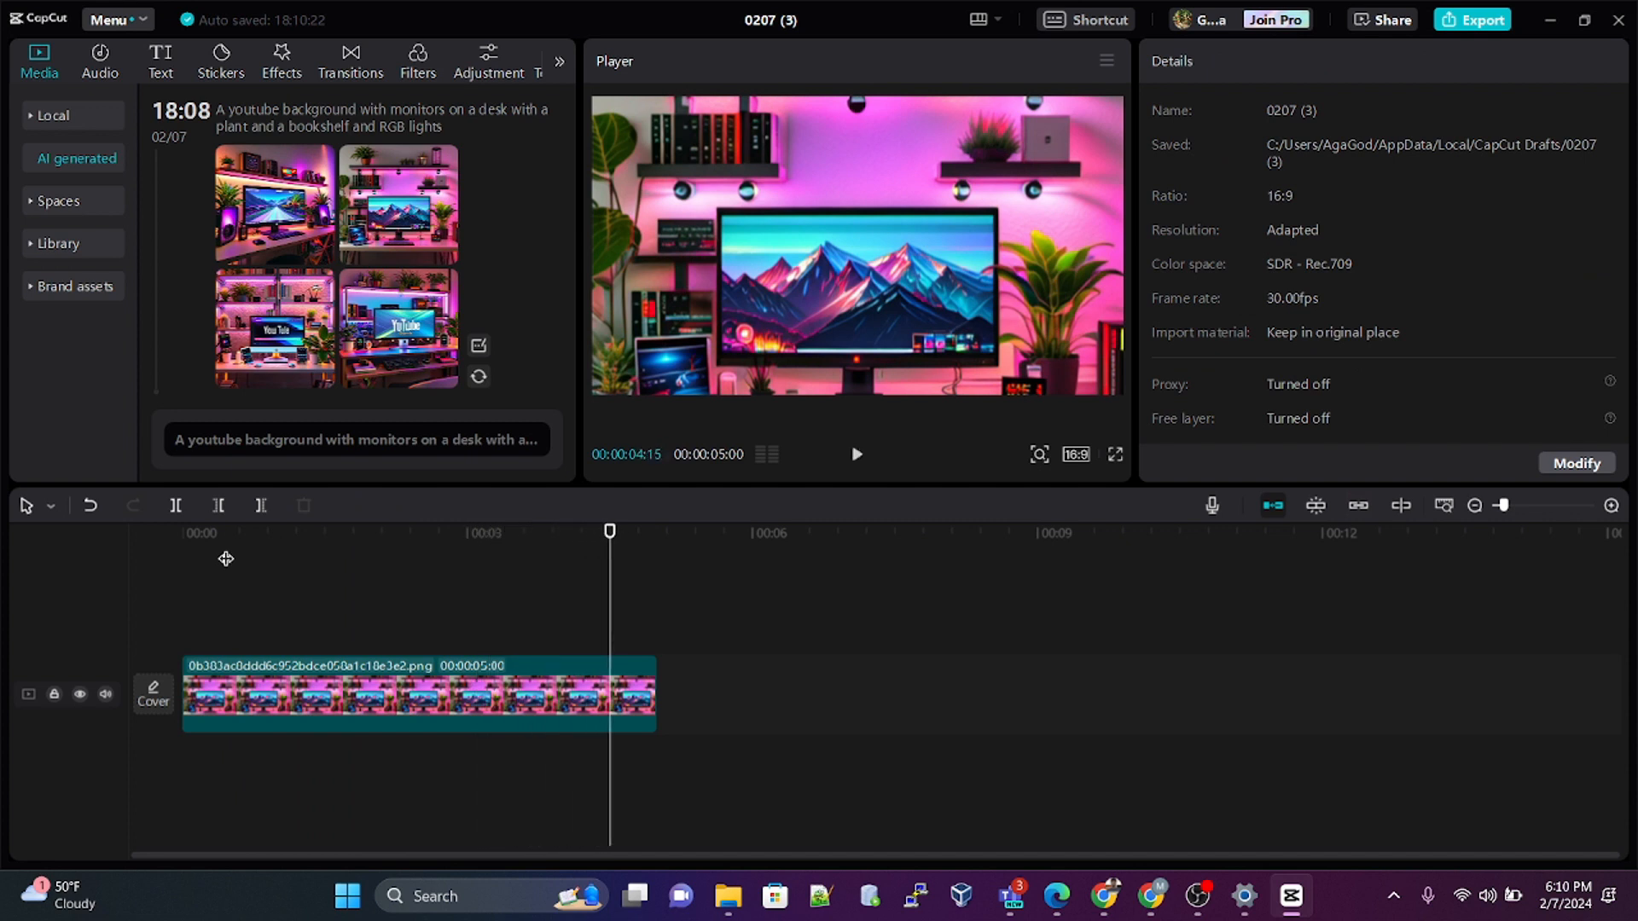
# Step: Add the Blur effect from the Lens video effects to the timeline
pyautogui.click(328, 680)
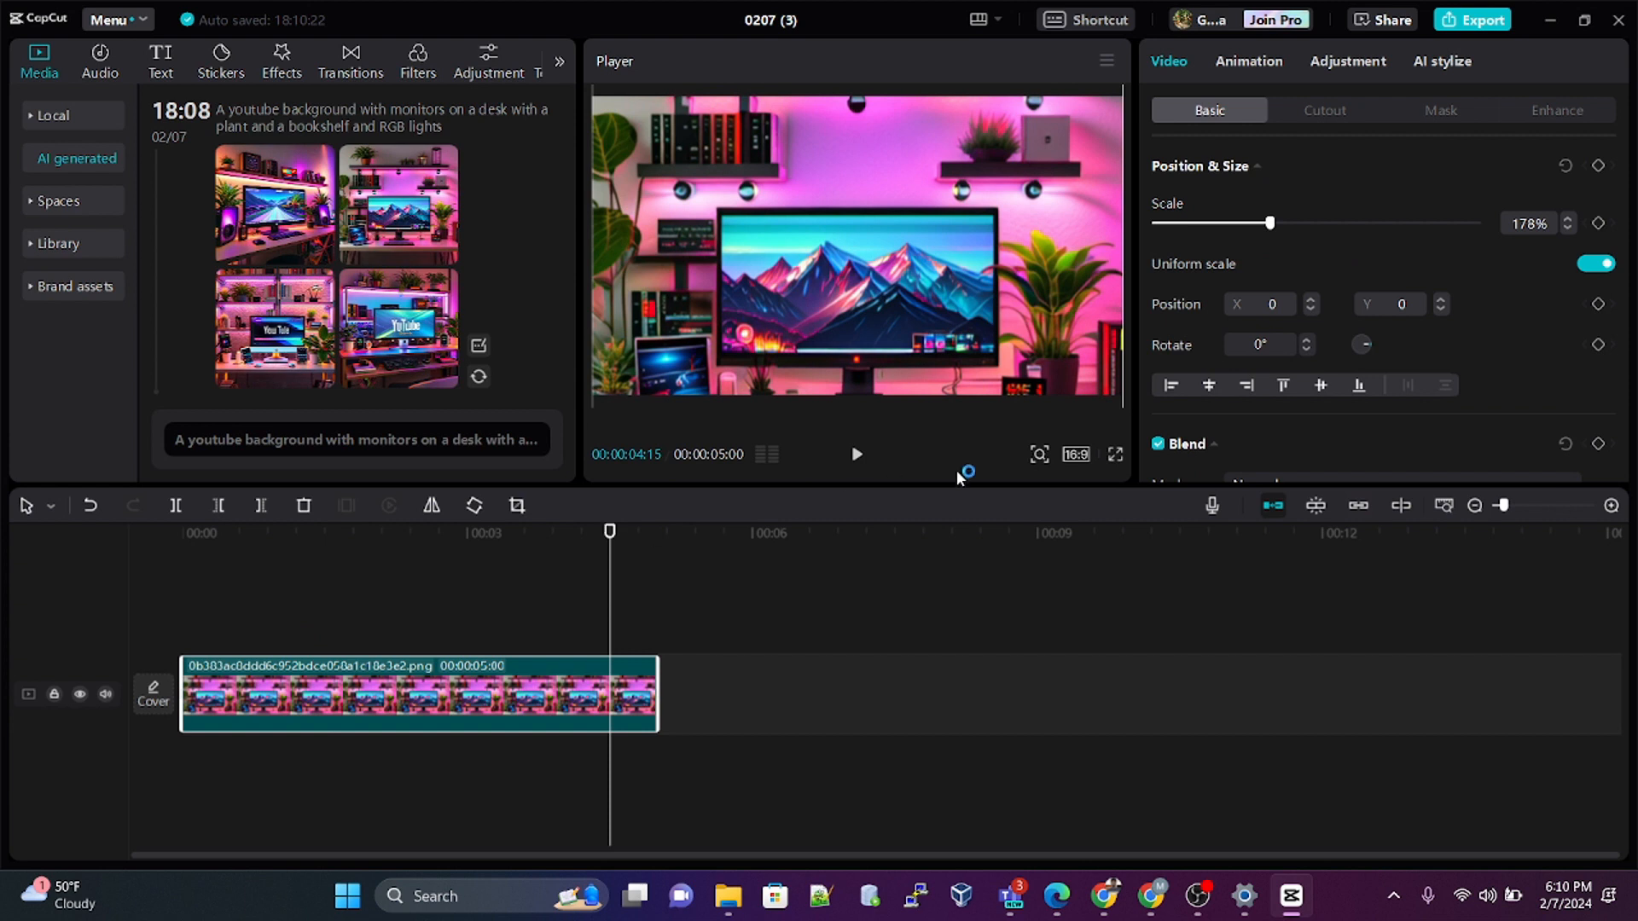
pyautogui.click(283, 62)
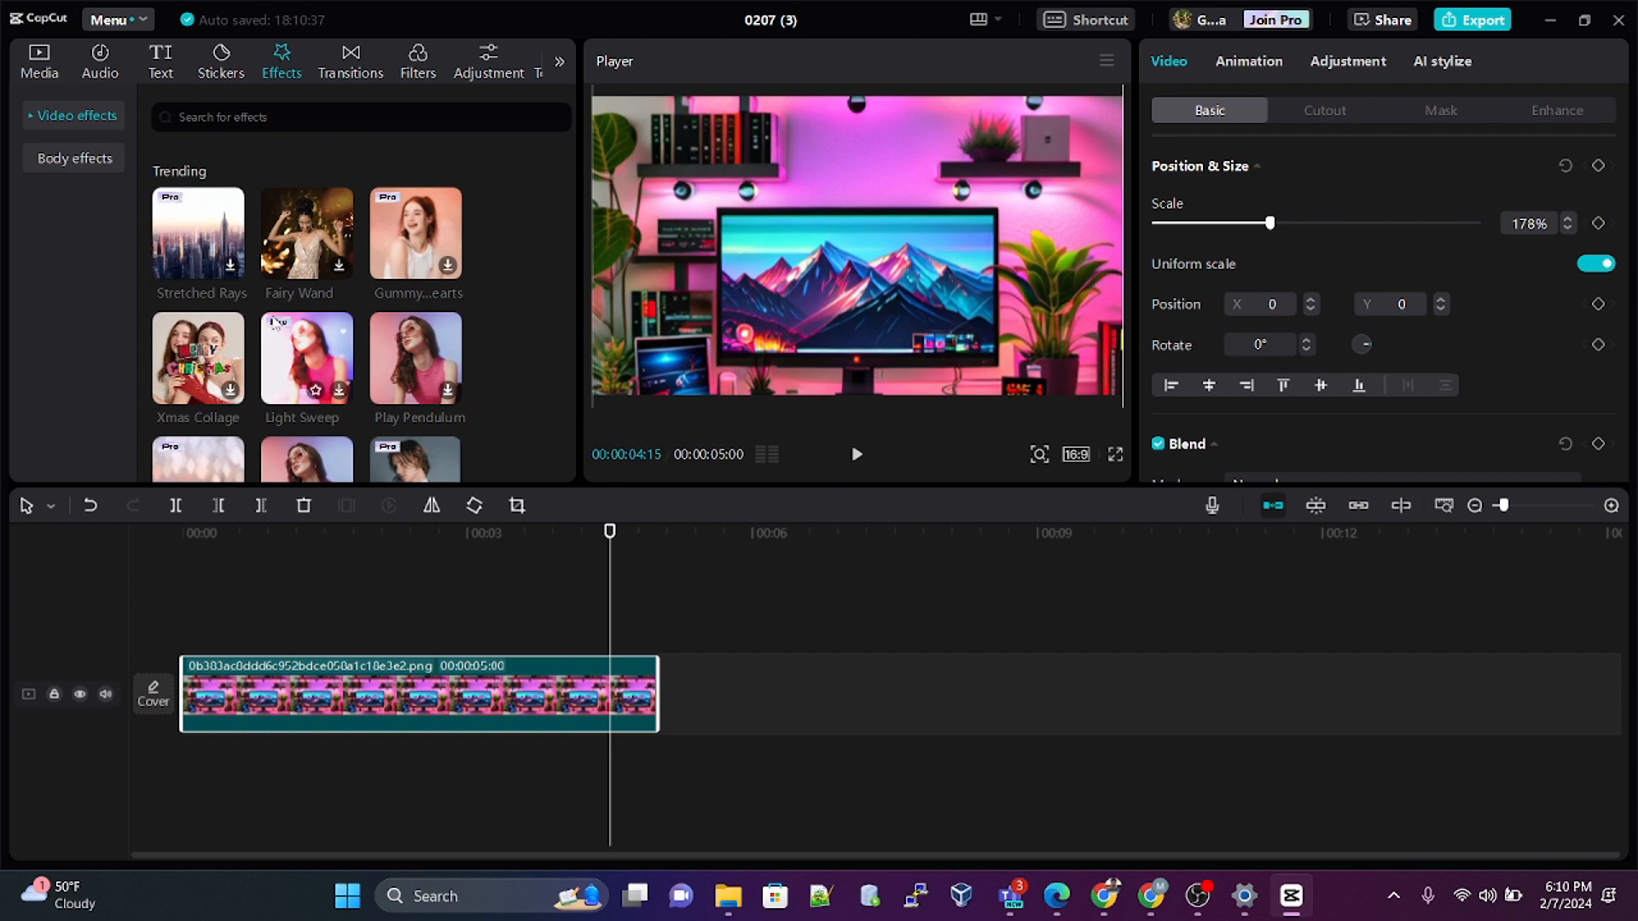
pyautogui.scroll(-5, 309, 354)
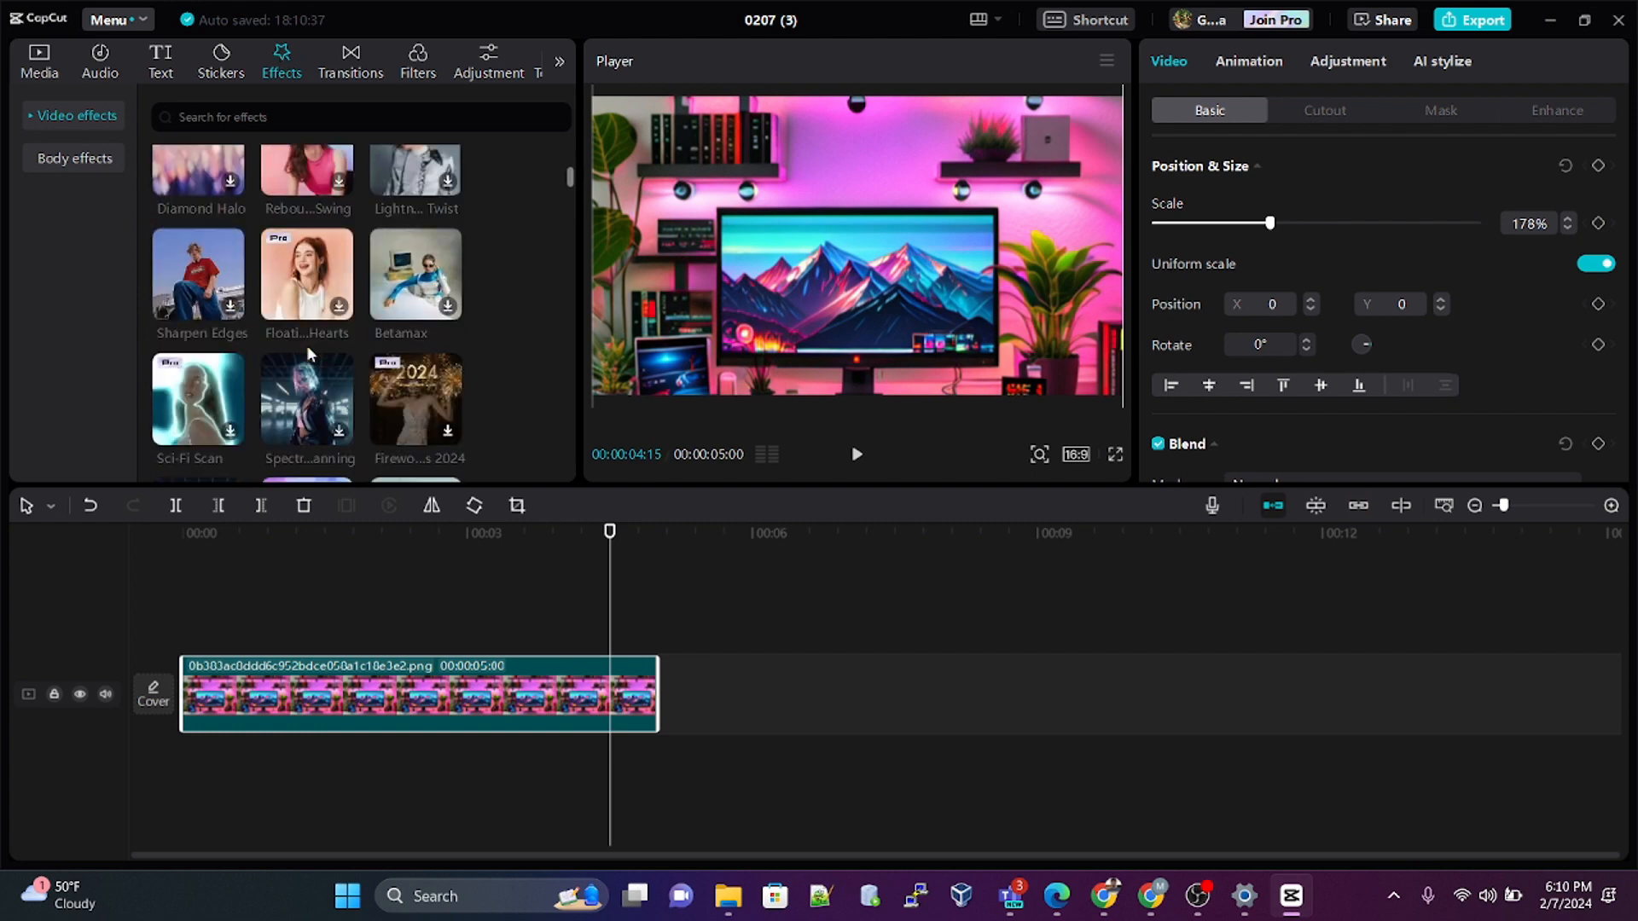
pyautogui.scroll(5, 309, 354)
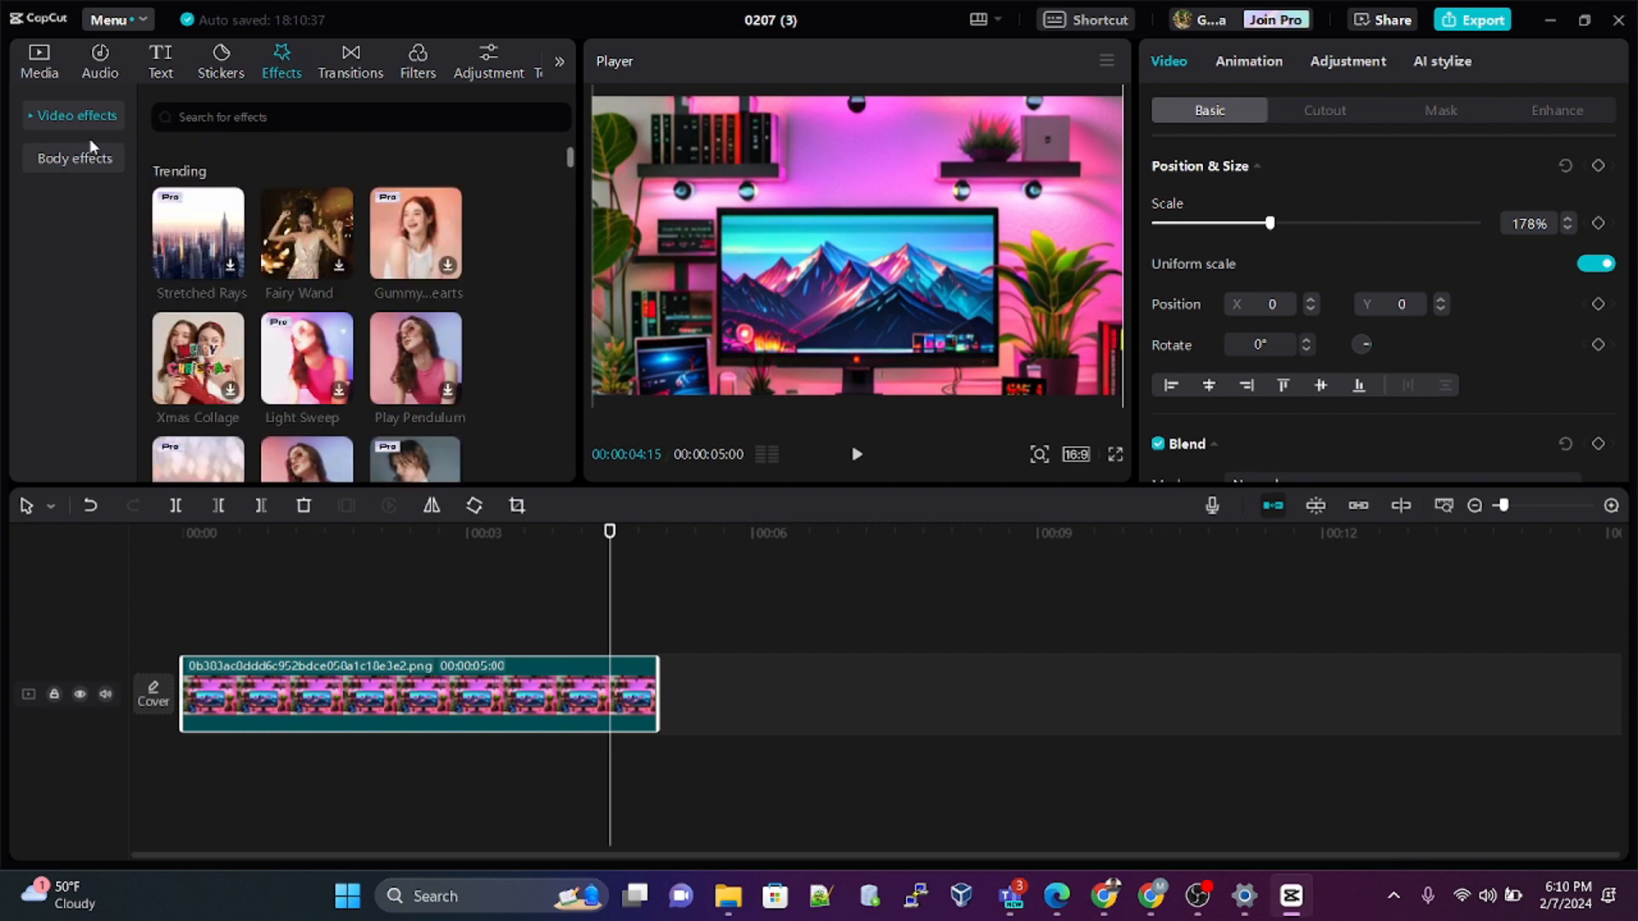
pyautogui.click(36, 117)
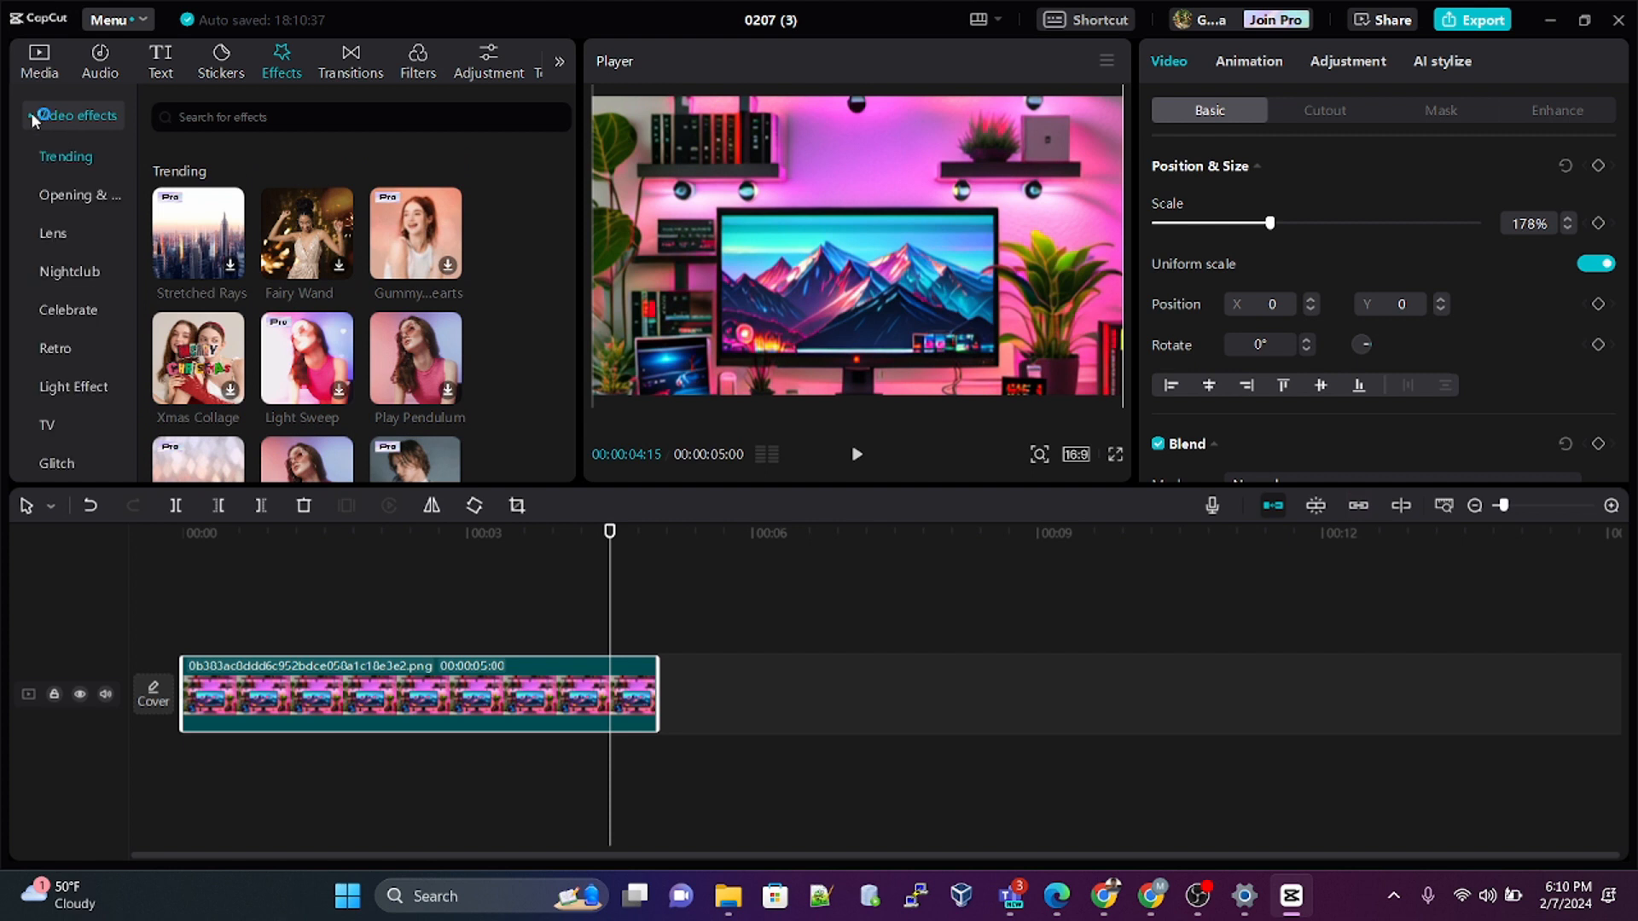
pyautogui.click(53, 234)
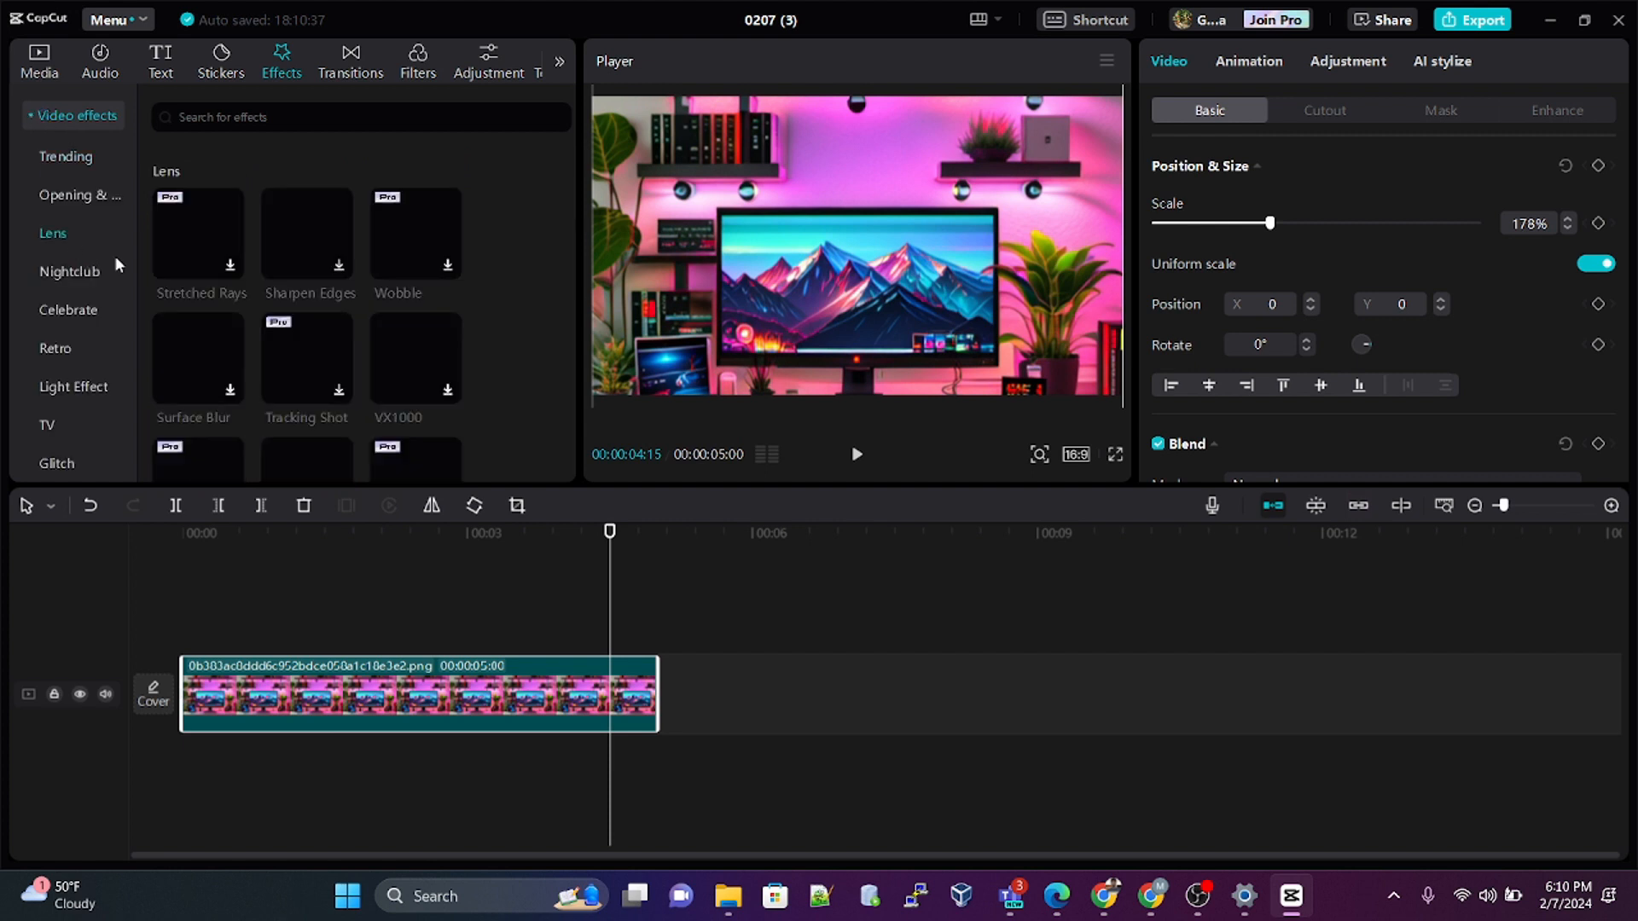
pyautogui.scroll(-5, 330, 351)
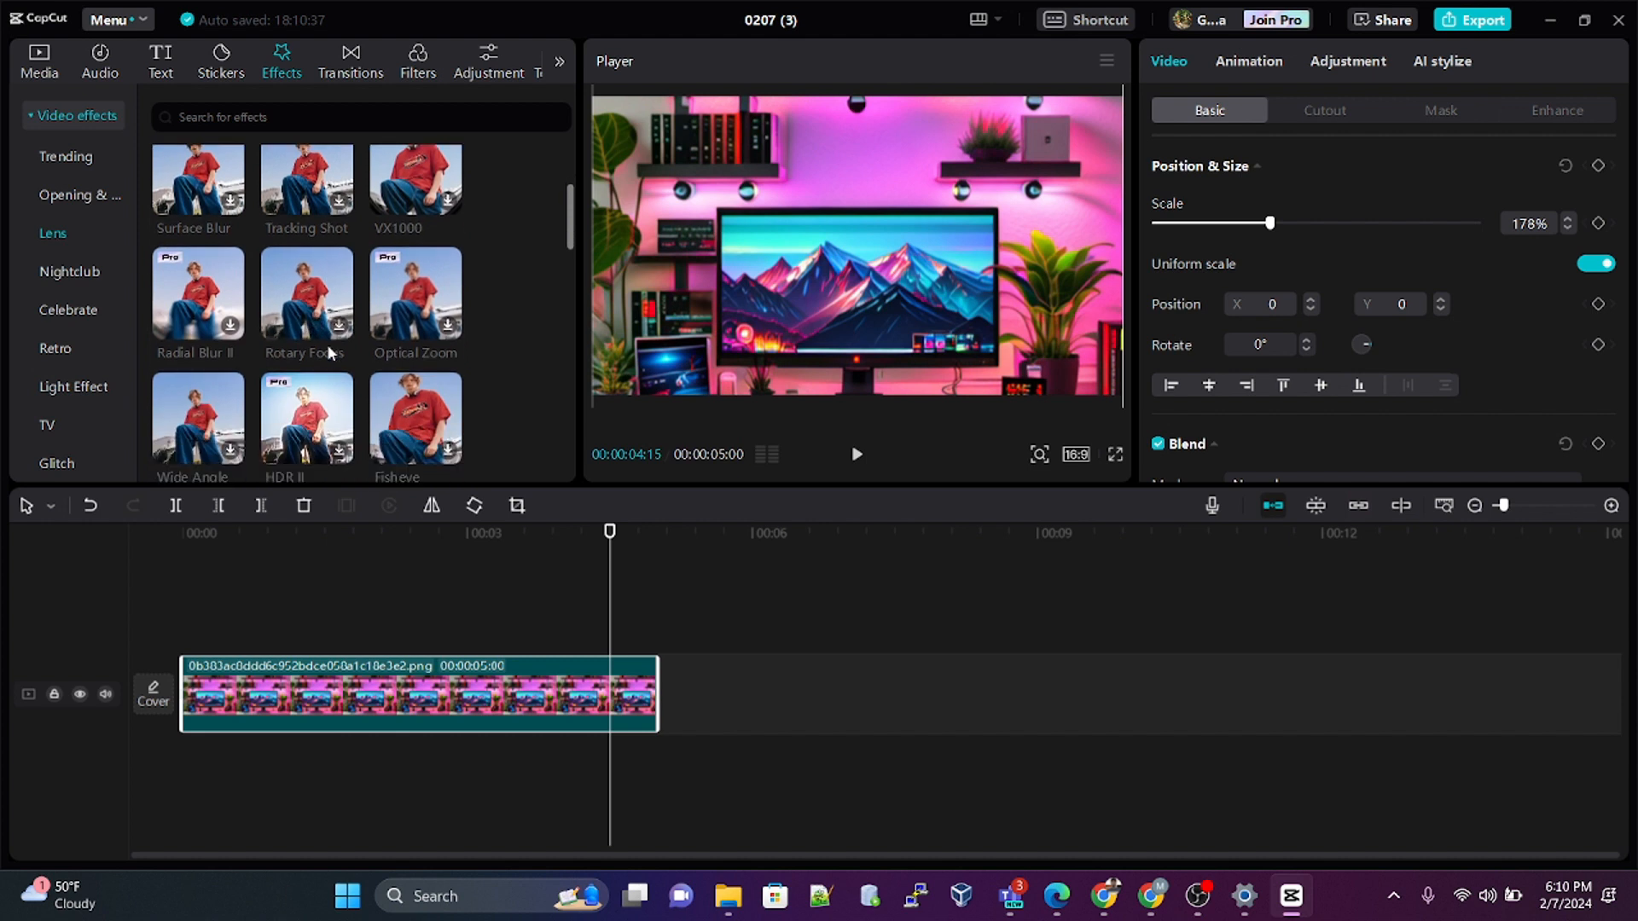
pyautogui.scroll(-3, 330, 351)
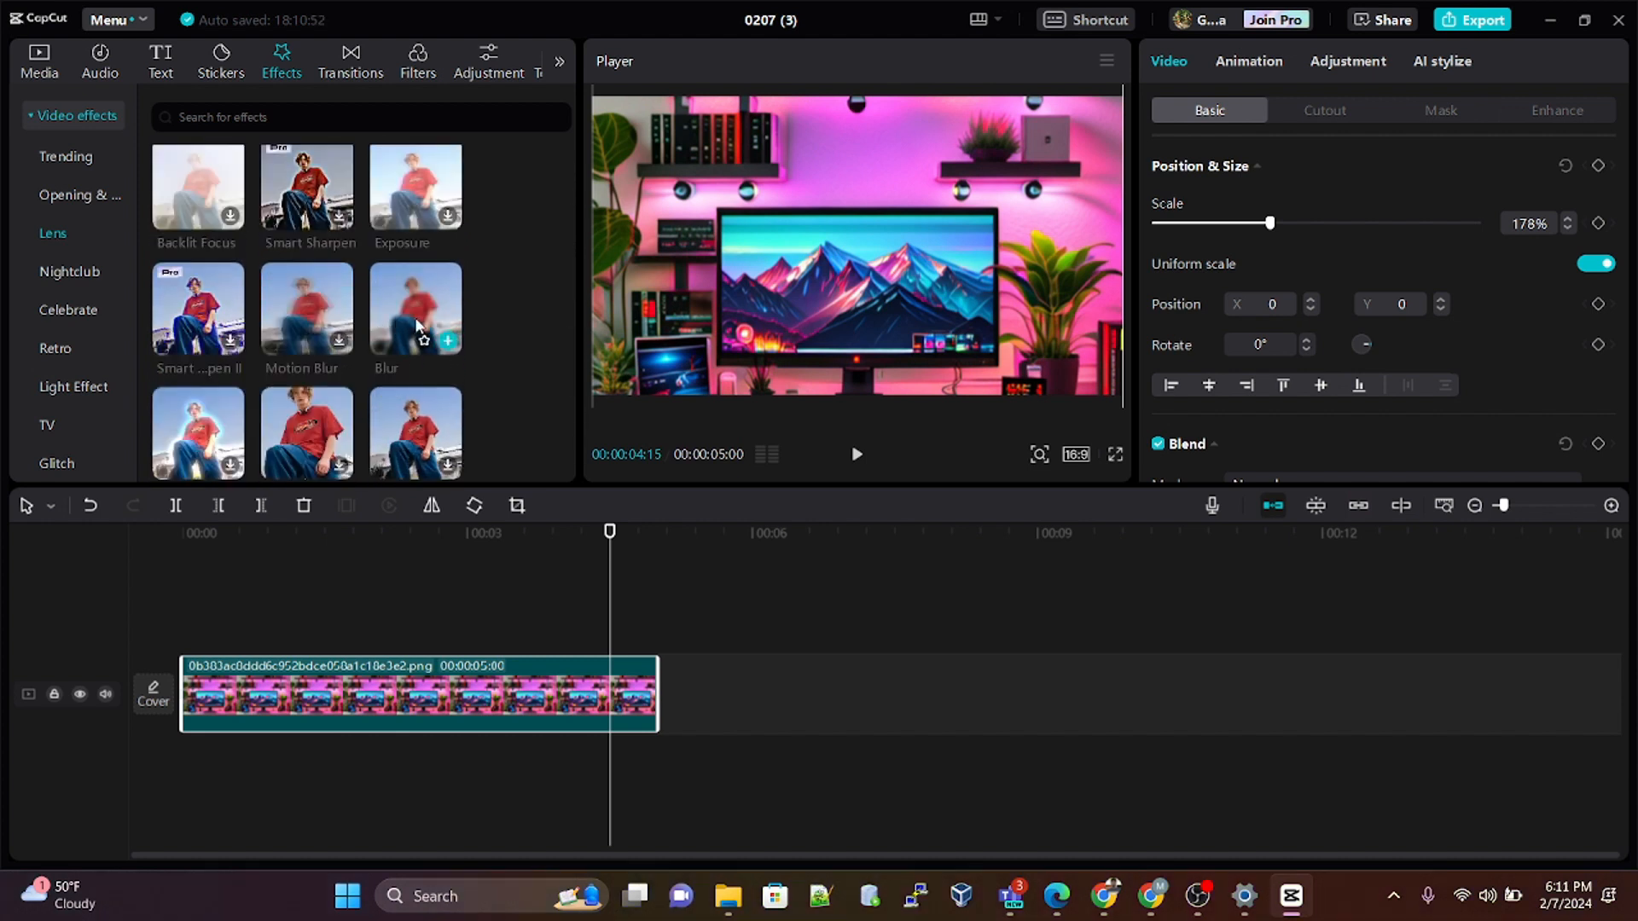
pyautogui.click(448, 343)
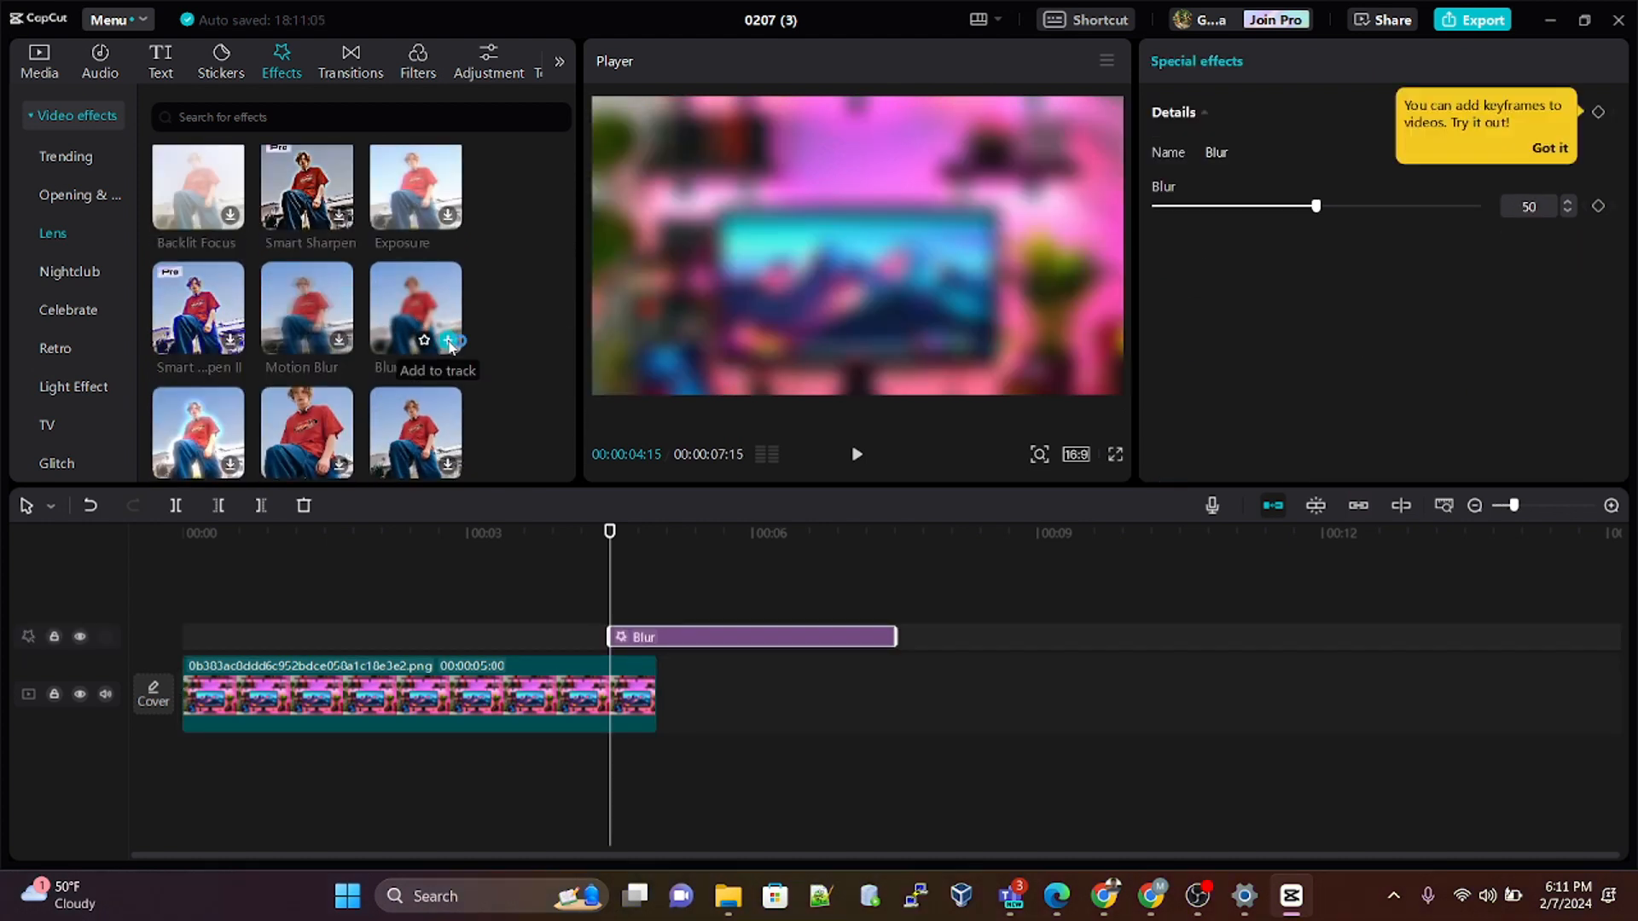
# Step: Align the Blur effect with the full length of the image clip and set its blur amount to 5
pyautogui.moveTo(687, 641); pyautogui.dragTo(242, 655)
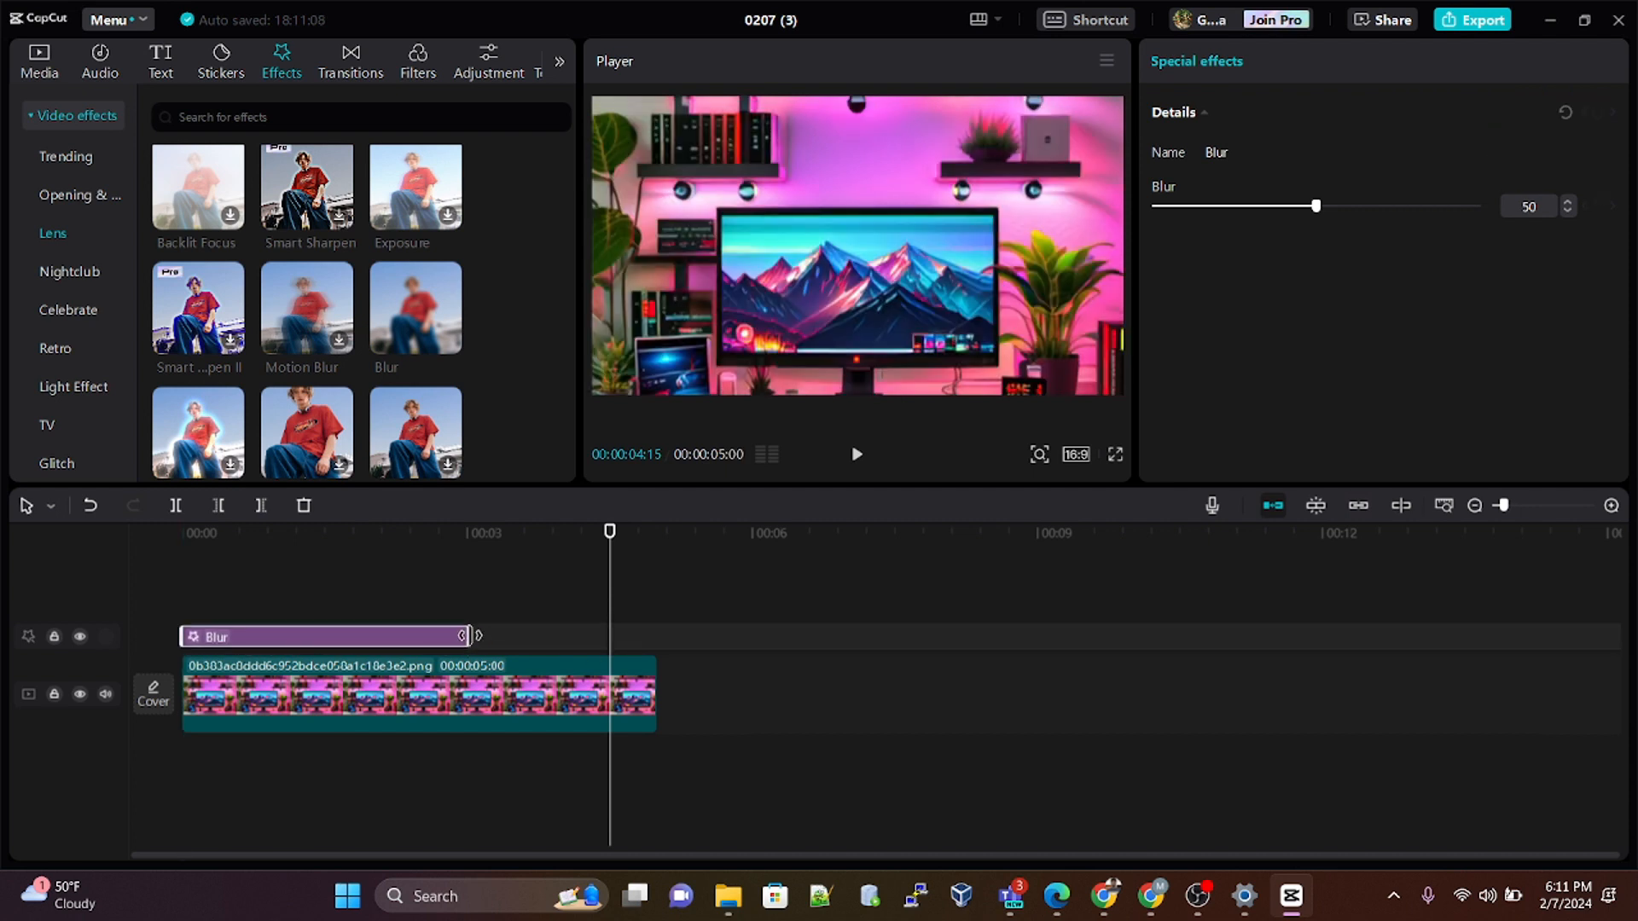
pyautogui.moveTo(468, 638); pyautogui.dragTo(652, 642)
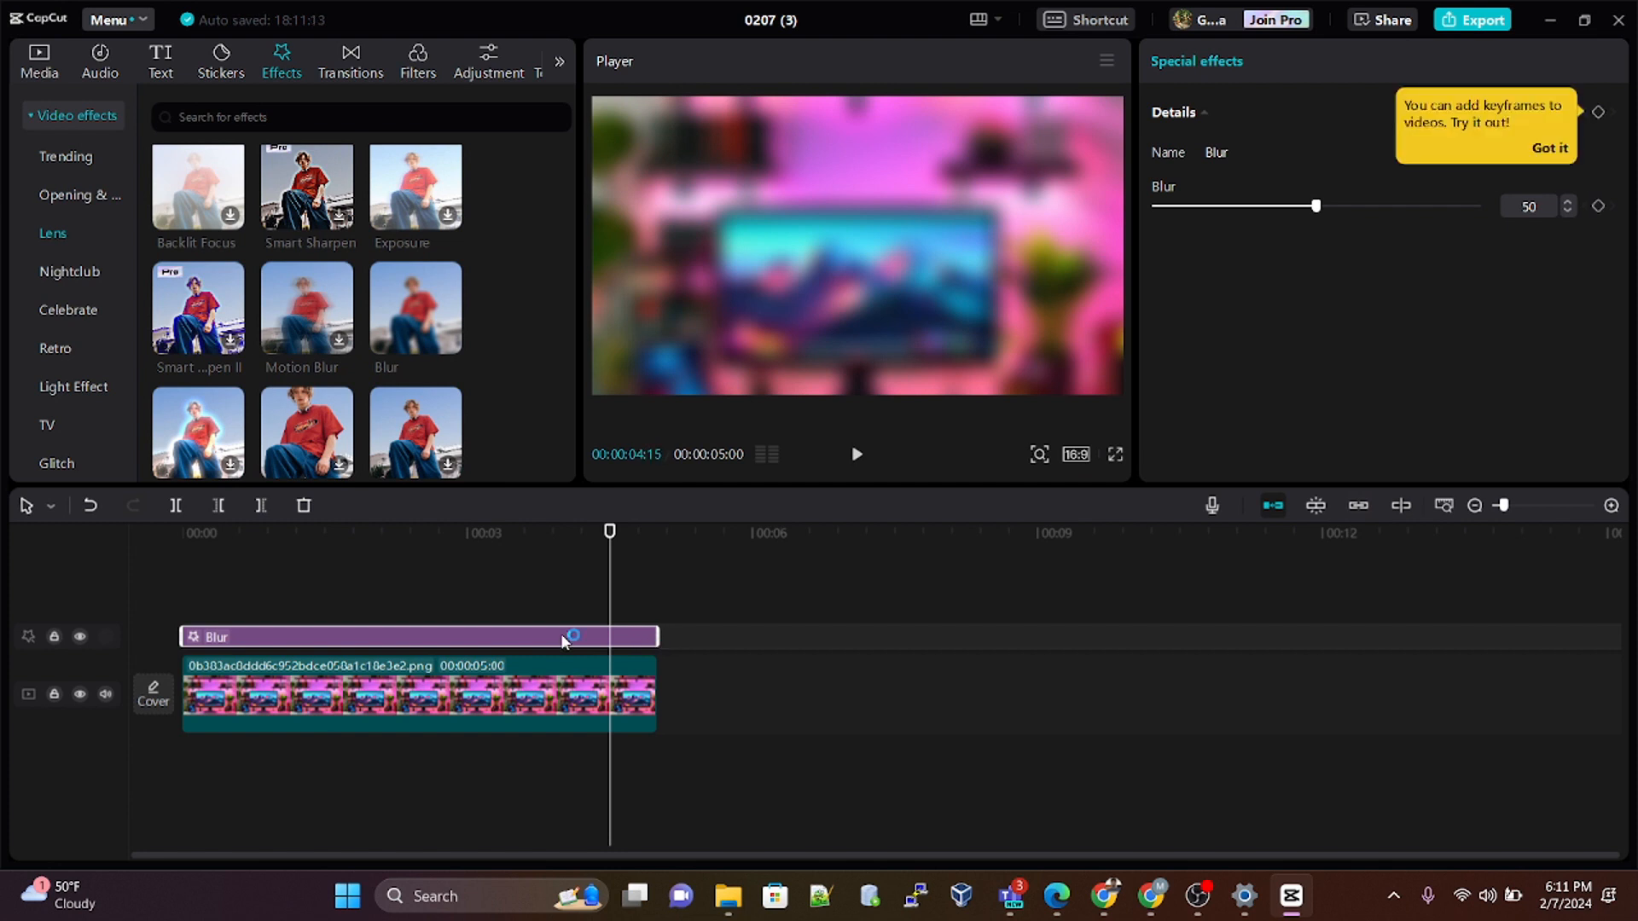
pyautogui.click(370, 531)
pyautogui.click(1178, 207)
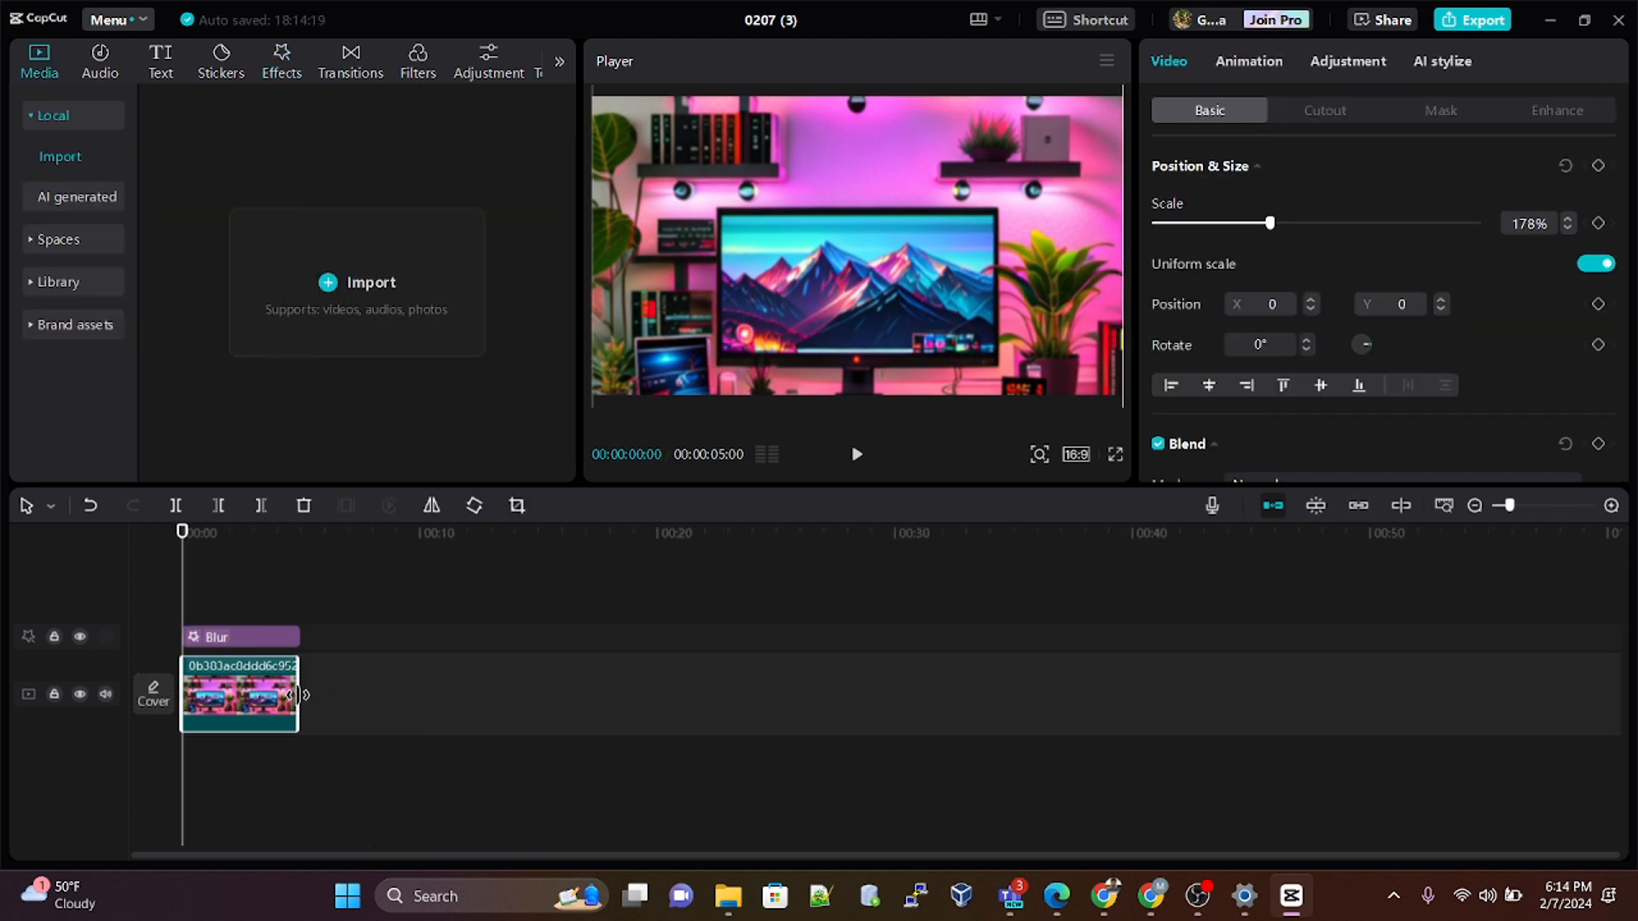
# Step: Extend the image clip to about 1 minute 9 seconds and stretch the Blur effect to the same length
pyautogui.moveTo(297, 694); pyautogui.dragTo(1010, 662)
pyautogui.click(236, 634)
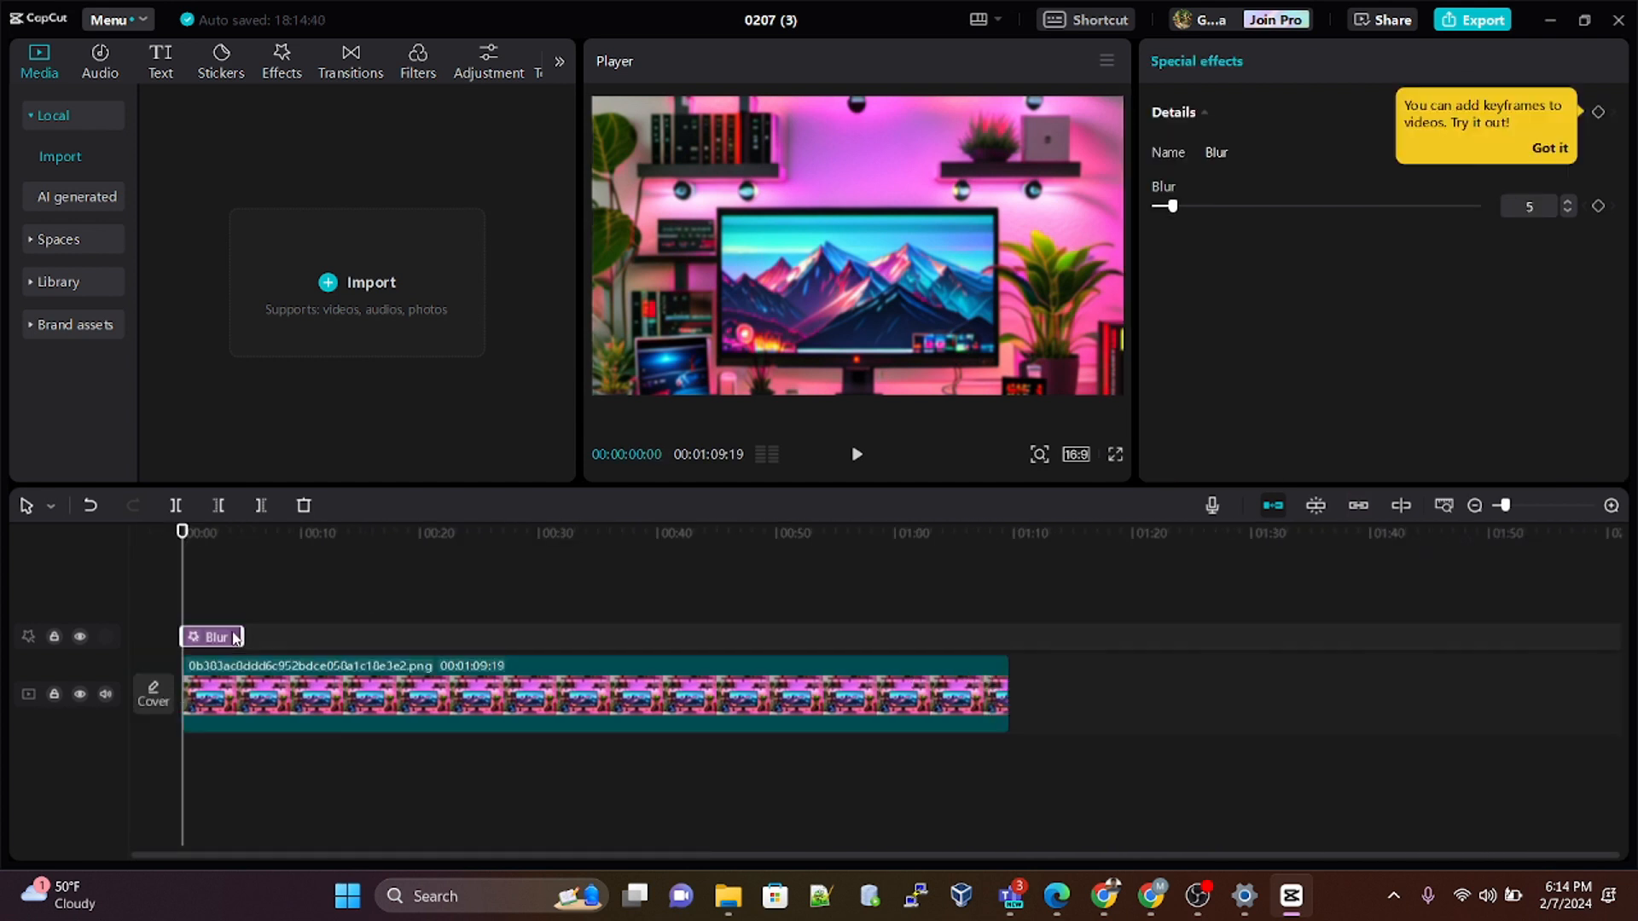
pyautogui.moveTo(236, 634); pyautogui.dragTo(1002, 688)
pyautogui.click(915, 571)
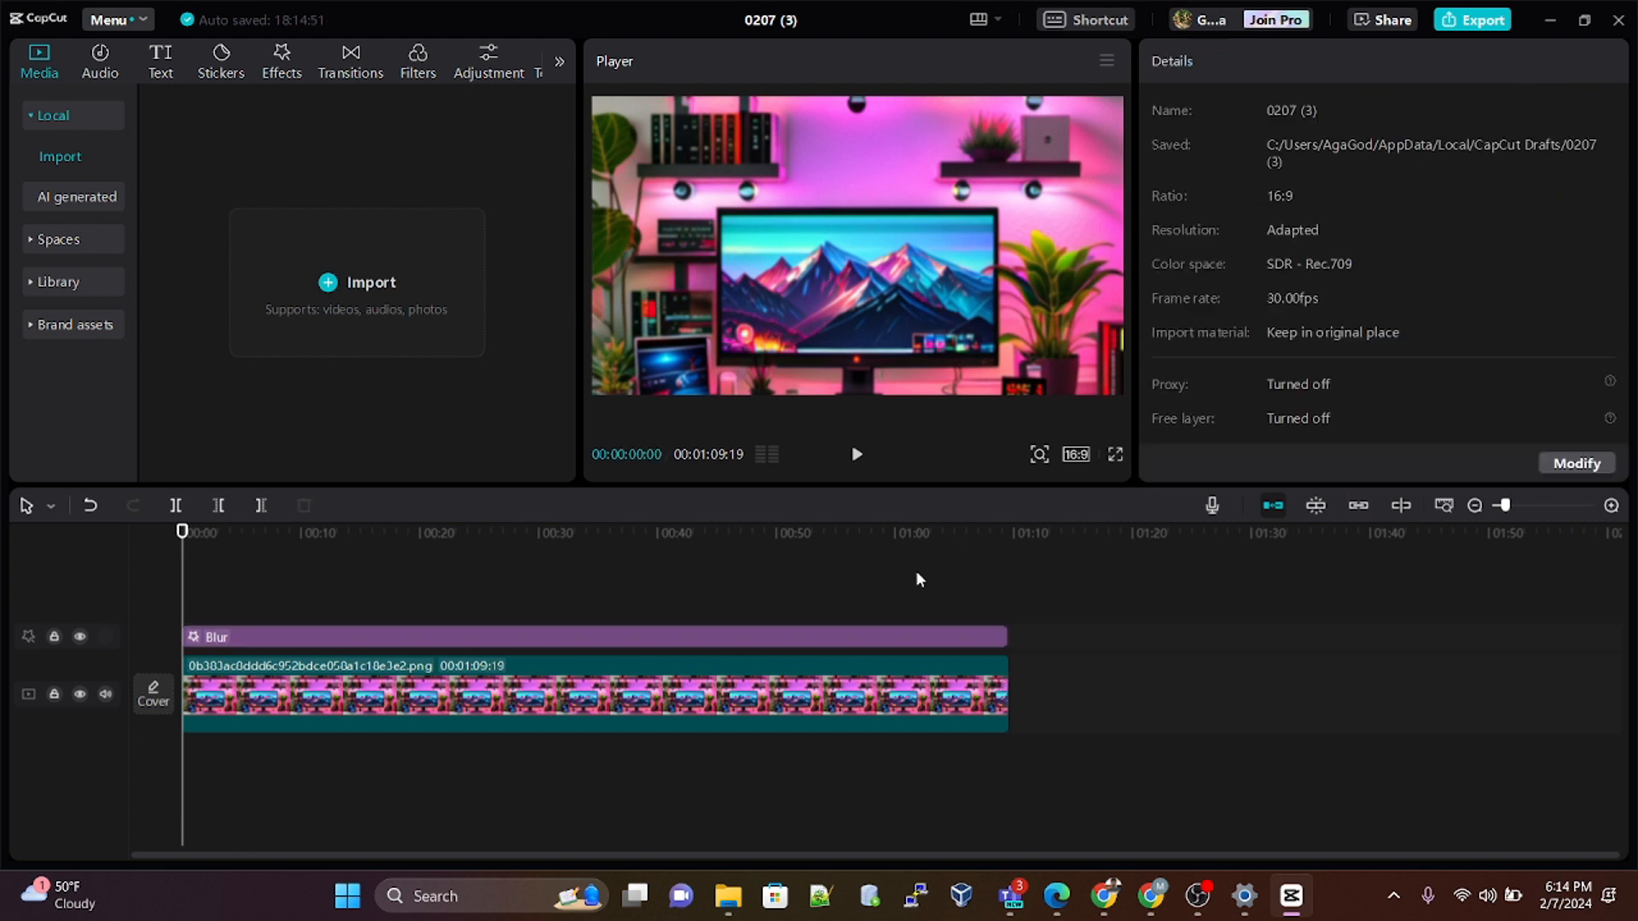
# Step: Combine the image clip and the Blur effect into a compound clip
pyautogui.click(975, 725)
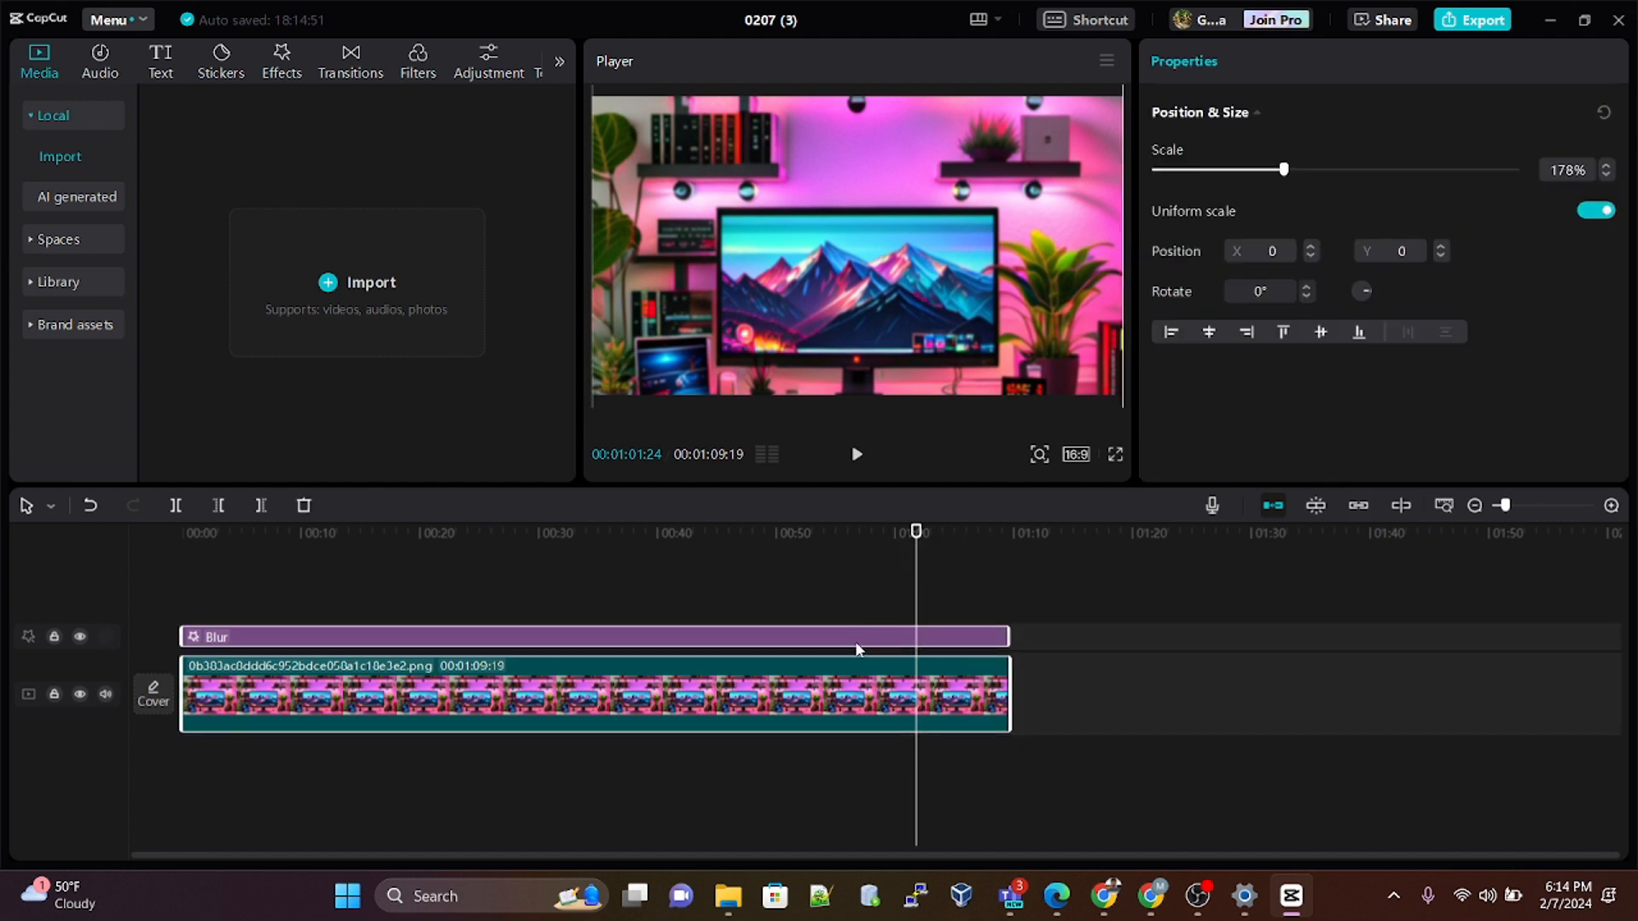
pyautogui.rightClick(866, 685)
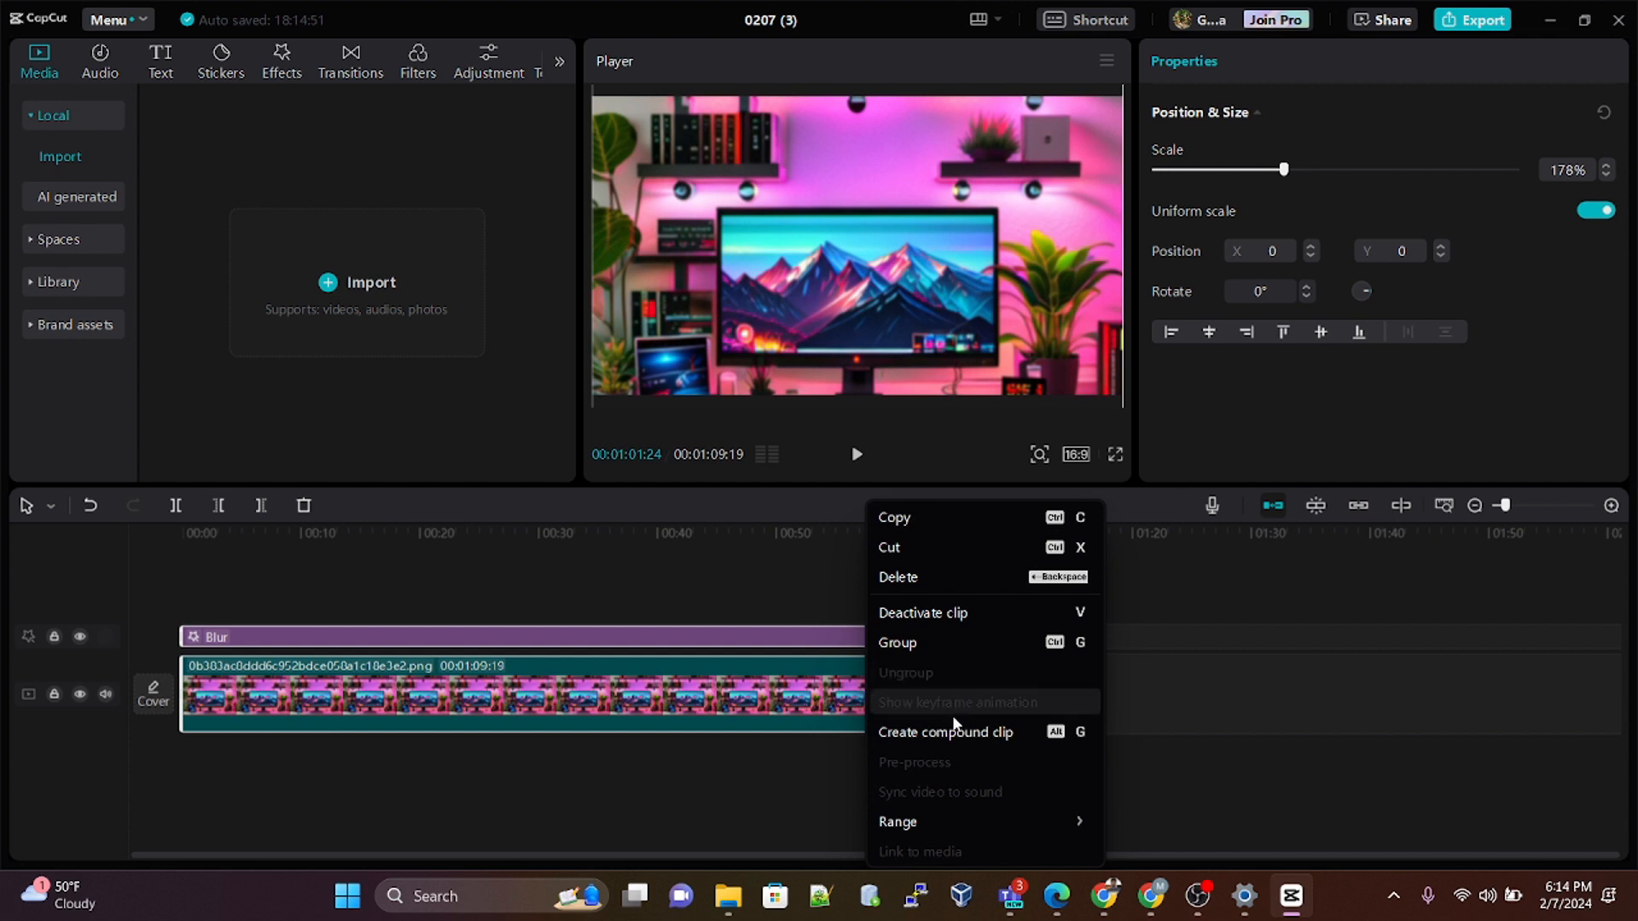
pyautogui.click(956, 734)
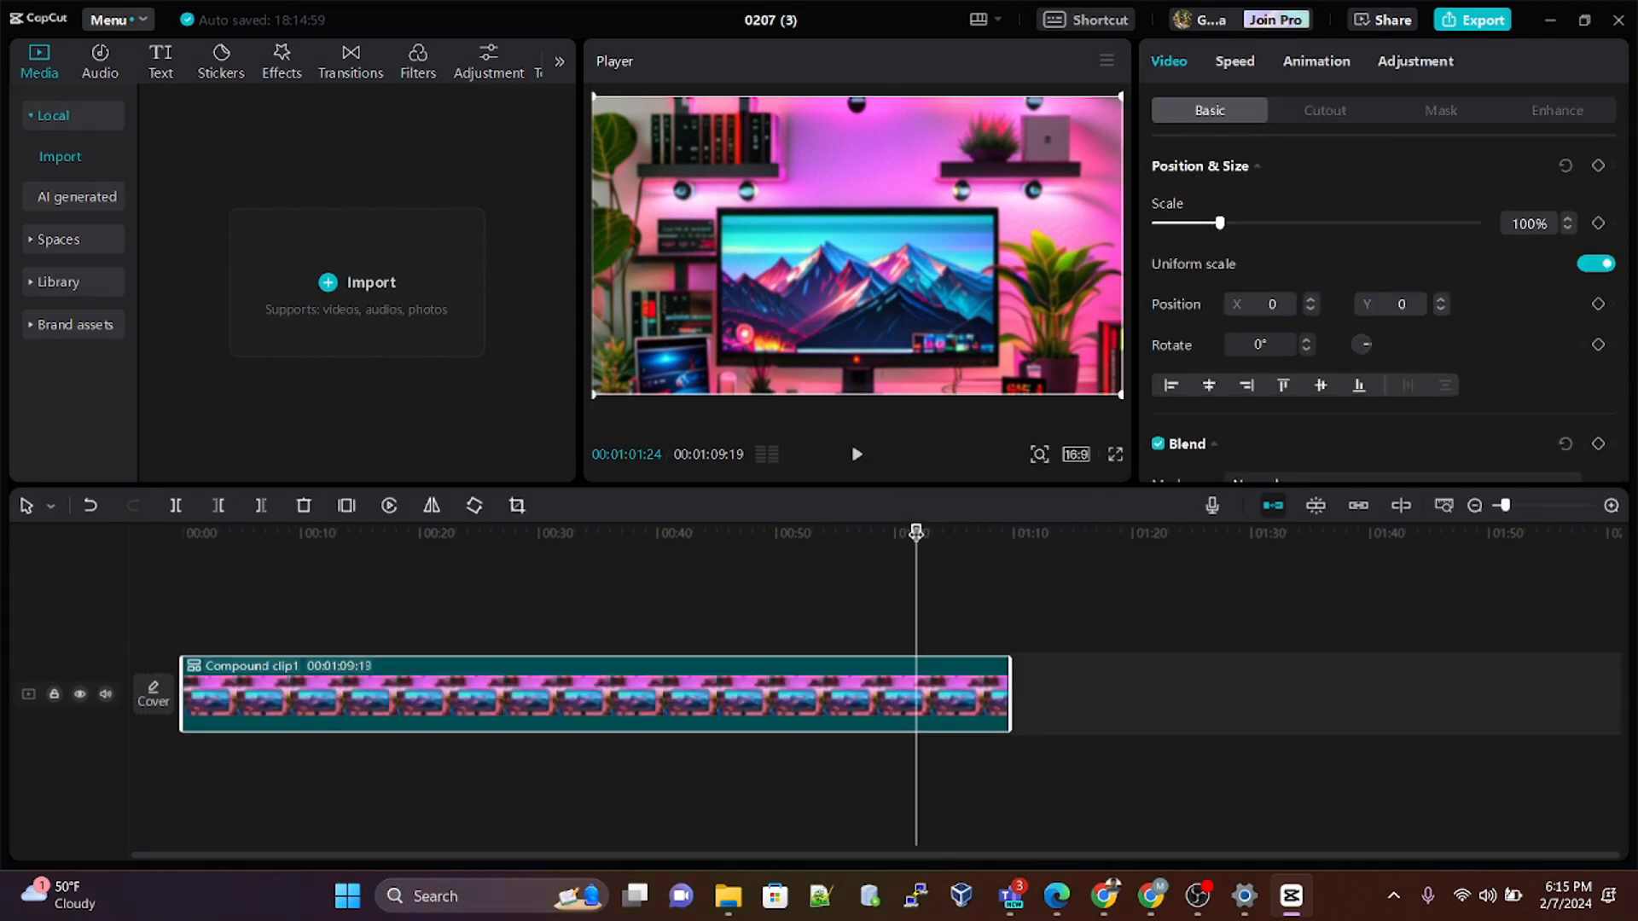
# Step: Import the video "Intro edited" from the Fake background folder into the project's local media
pyautogui.moveTo(962, 531); pyautogui.dragTo(1036, 539)
pyautogui.click(77, 196)
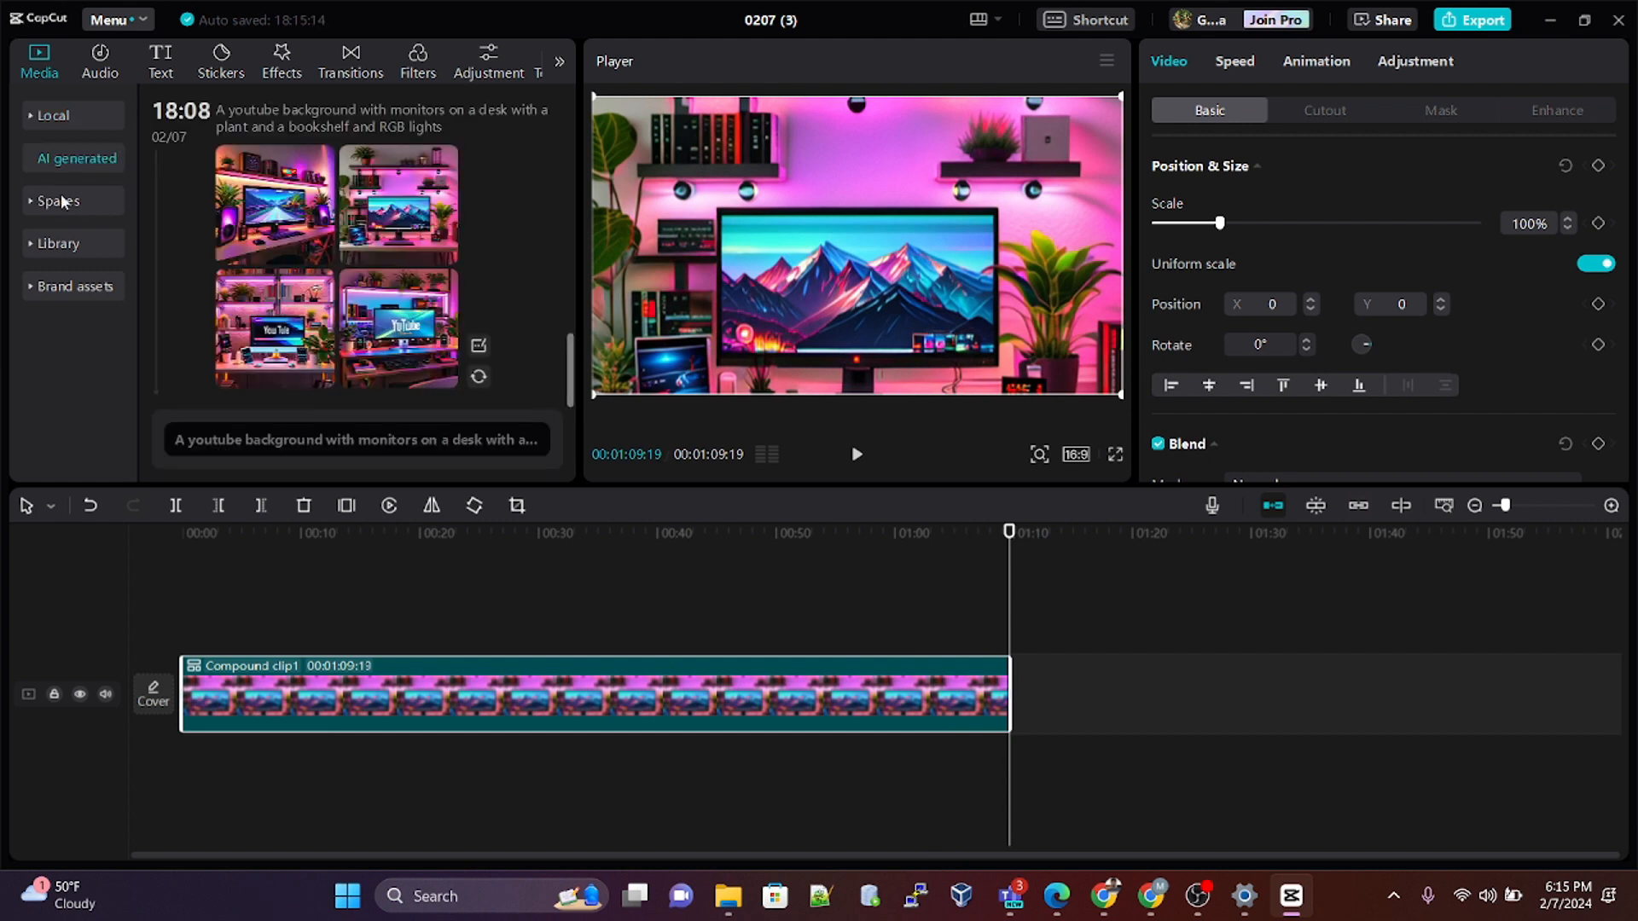
pyautogui.click(57, 121)
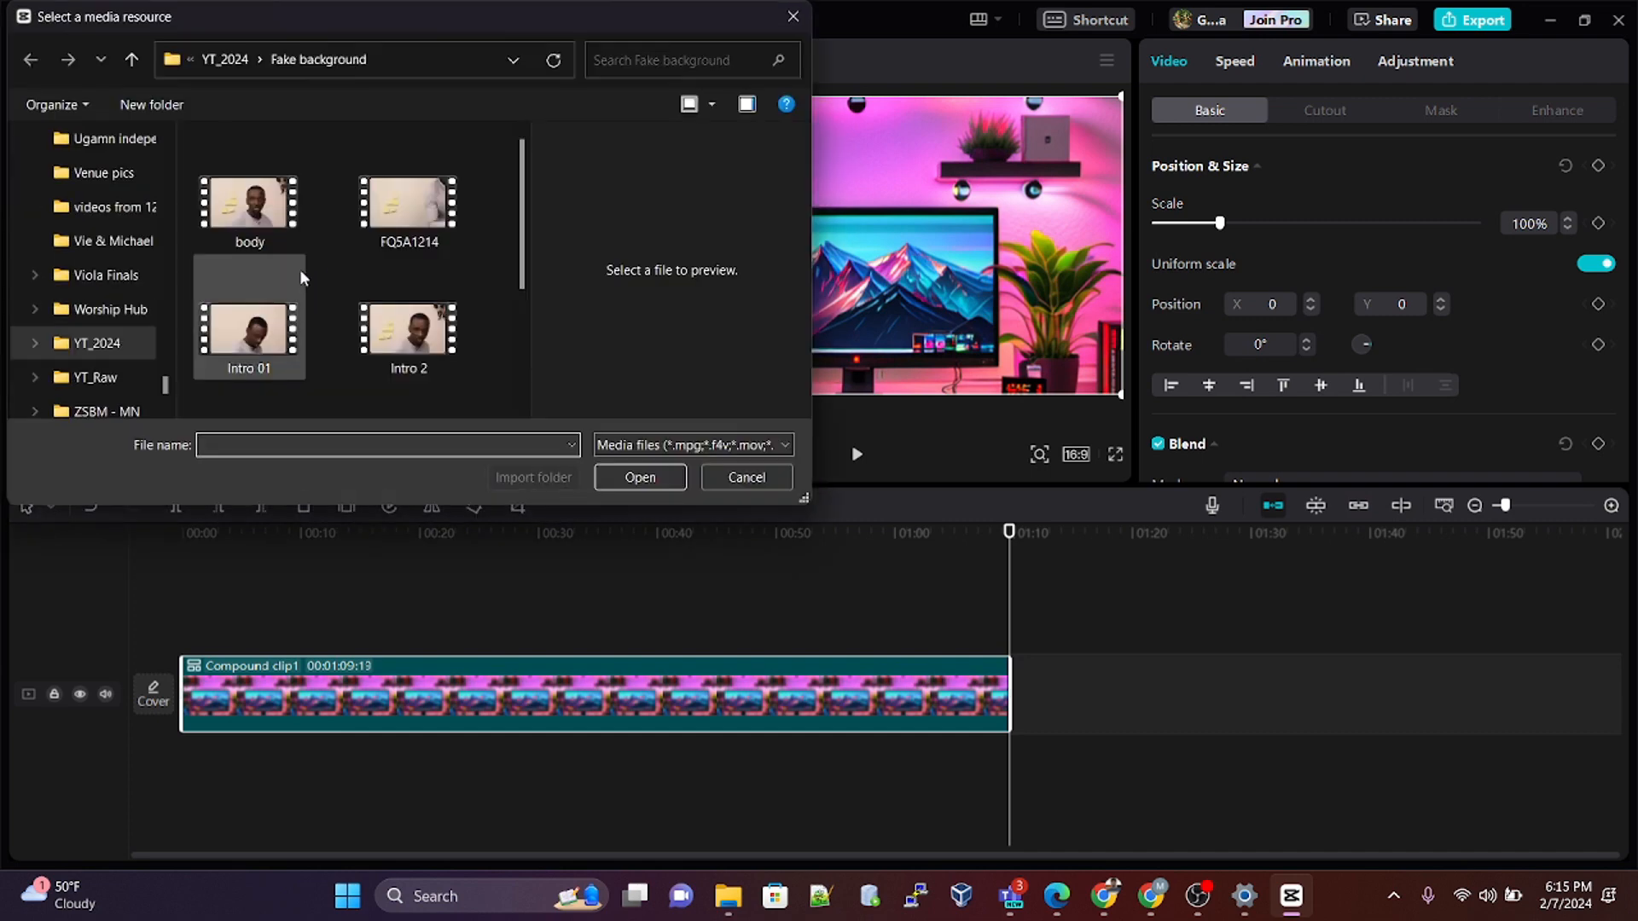
pyautogui.scroll(-2, 290, 290)
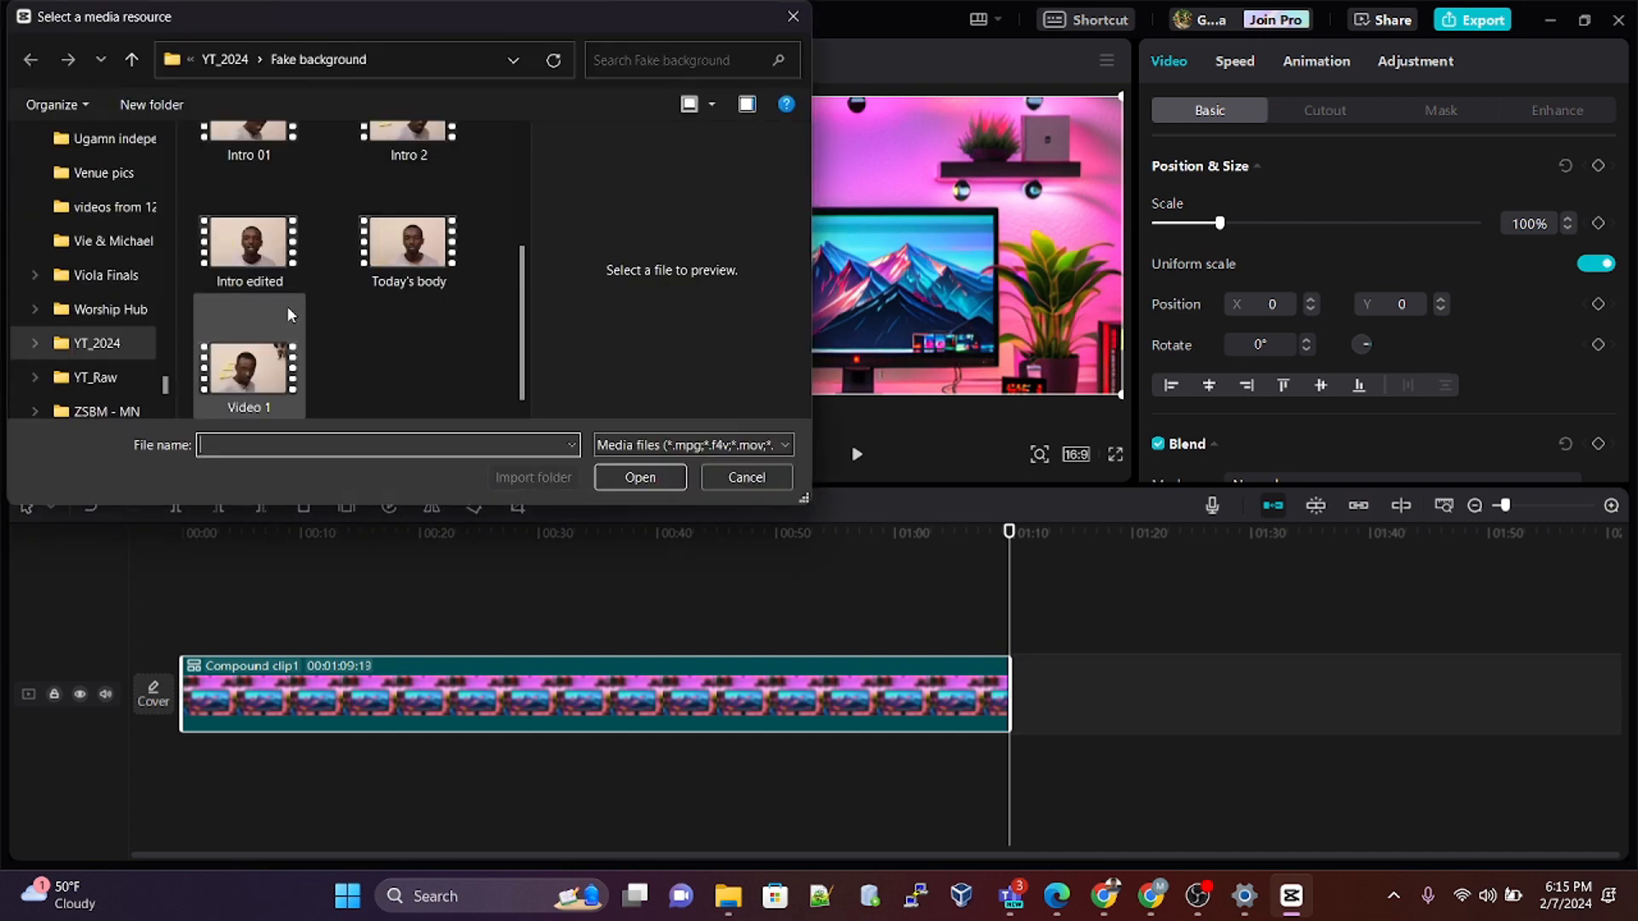
pyautogui.click(265, 252)
pyautogui.click(650, 476)
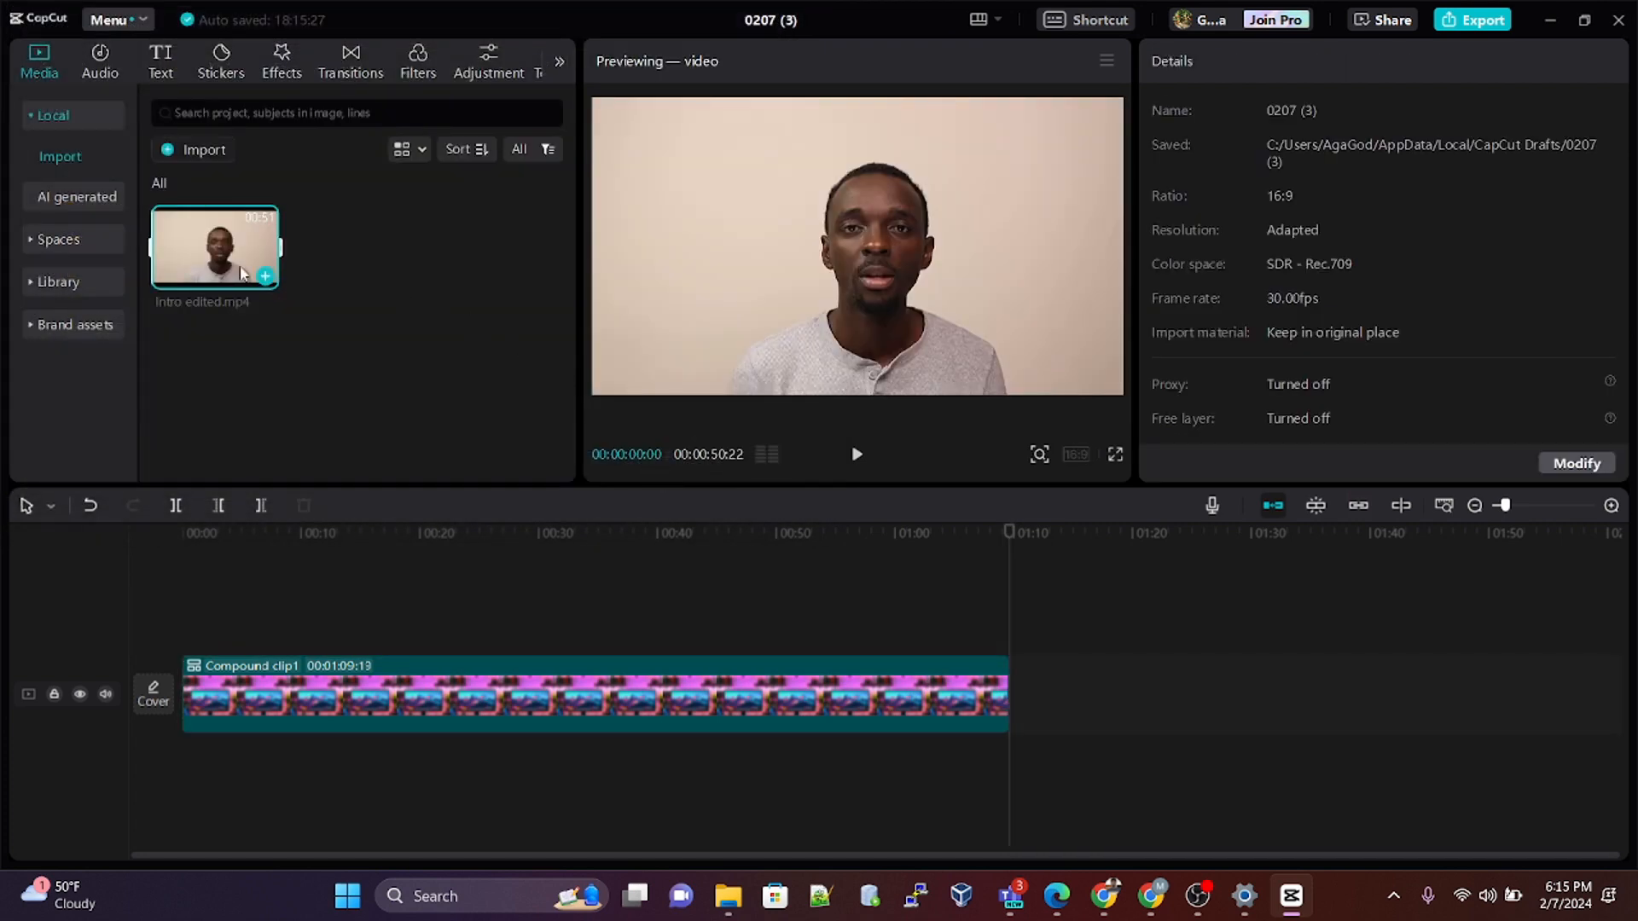
# Step: Add Intro edited.mp4 to the timeline on a track above the compound clip, starting at the beginning
pyautogui.click(266, 277)
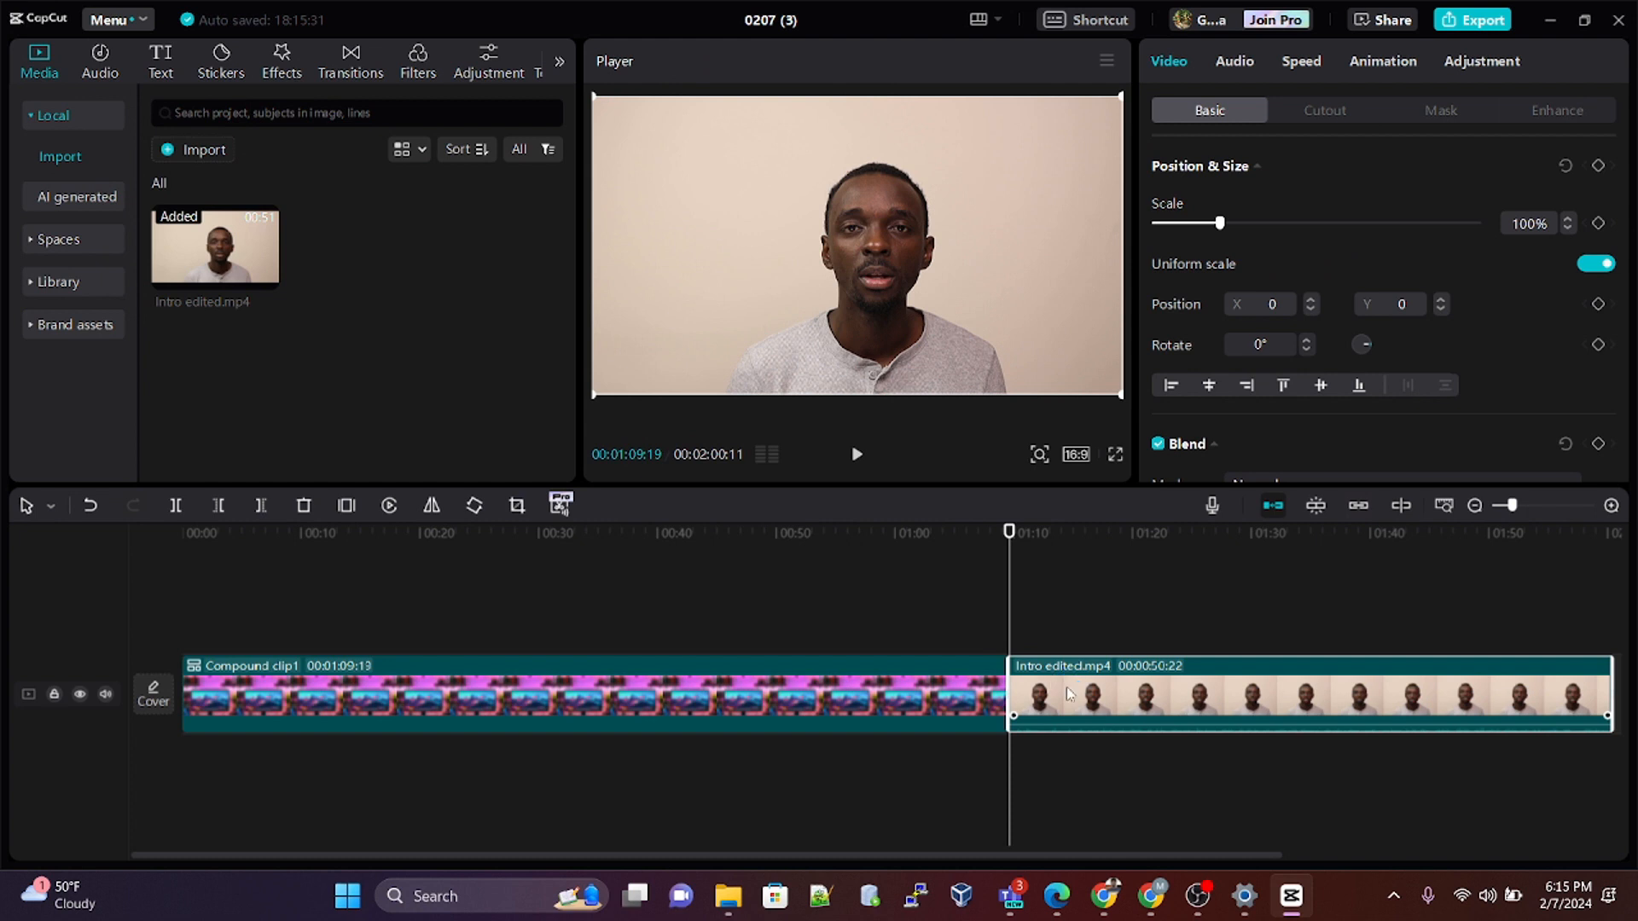
pyautogui.moveTo(1066, 687); pyautogui.dragTo(235, 625)
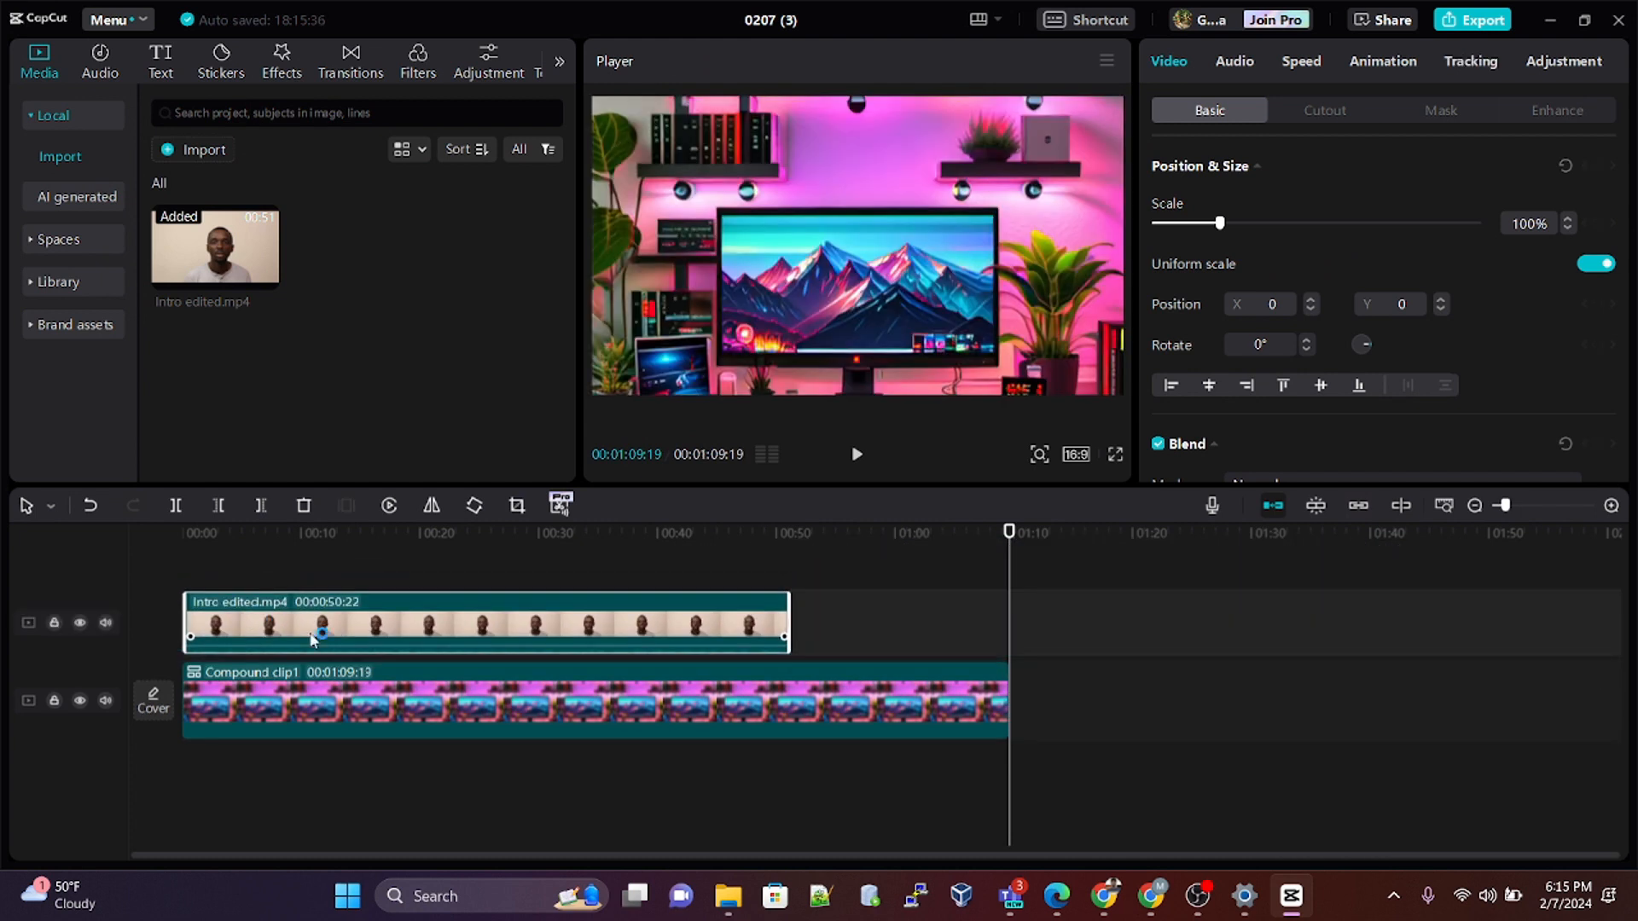
pyautogui.click(231, 534)
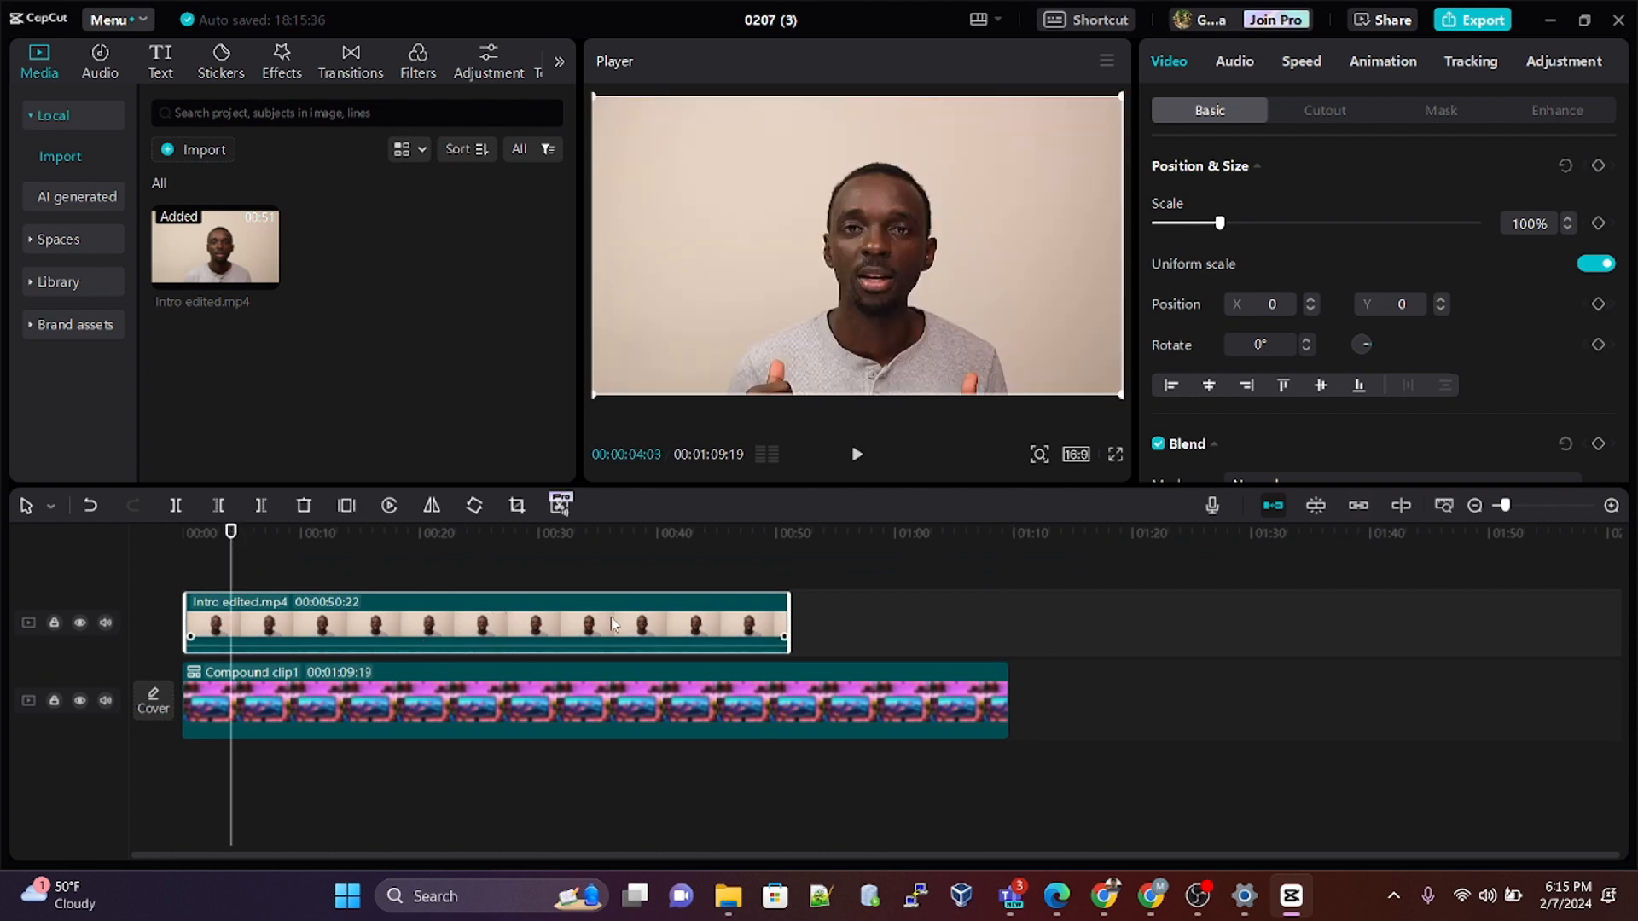
pyautogui.moveTo(237, 549); pyautogui.dragTo(183, 550)
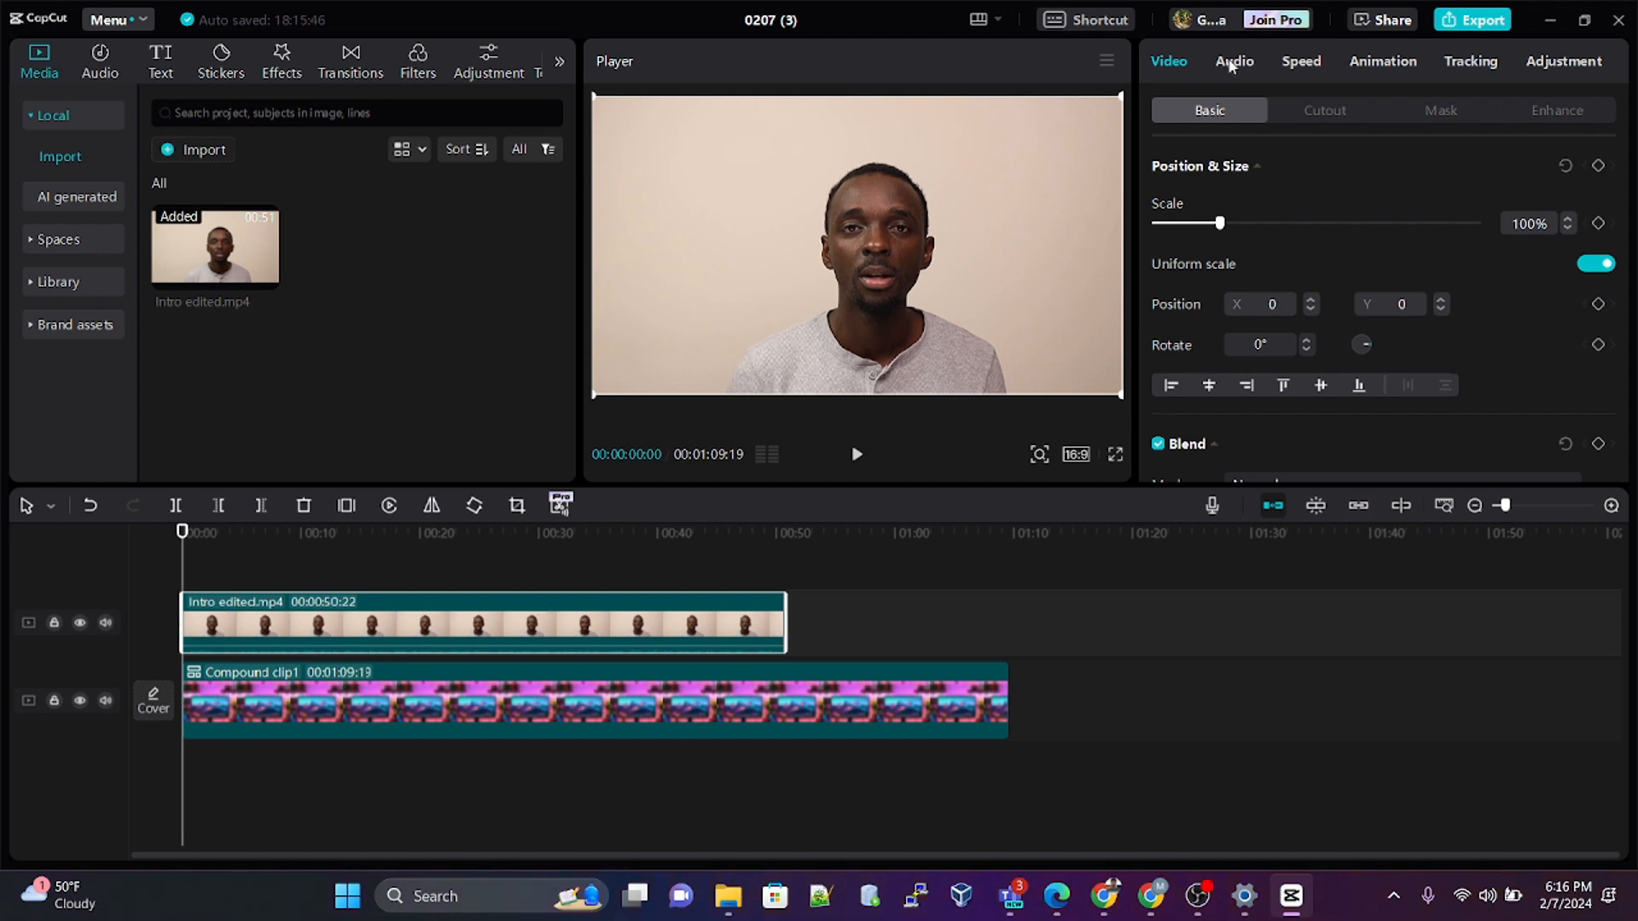
# Step: Turn on Auto cutout for the Intro edited.mp4 clip to remove its plain background
pyautogui.click(1231, 64)
pyautogui.click(1174, 63)
pyautogui.click(1325, 107)
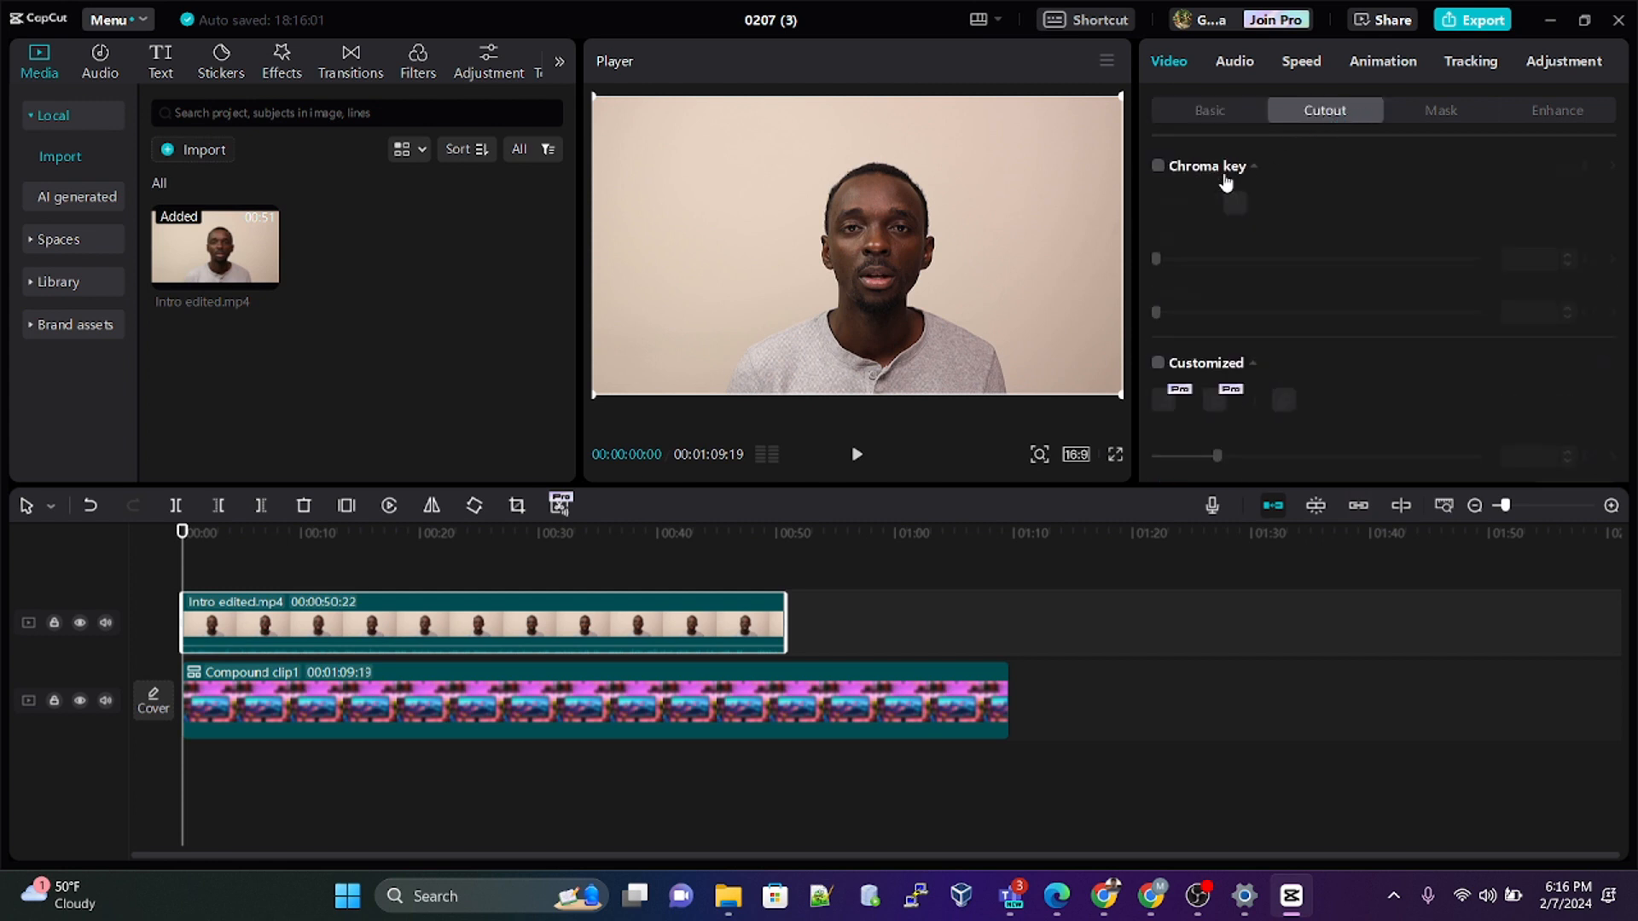
pyautogui.scroll(-2, 1225, 252)
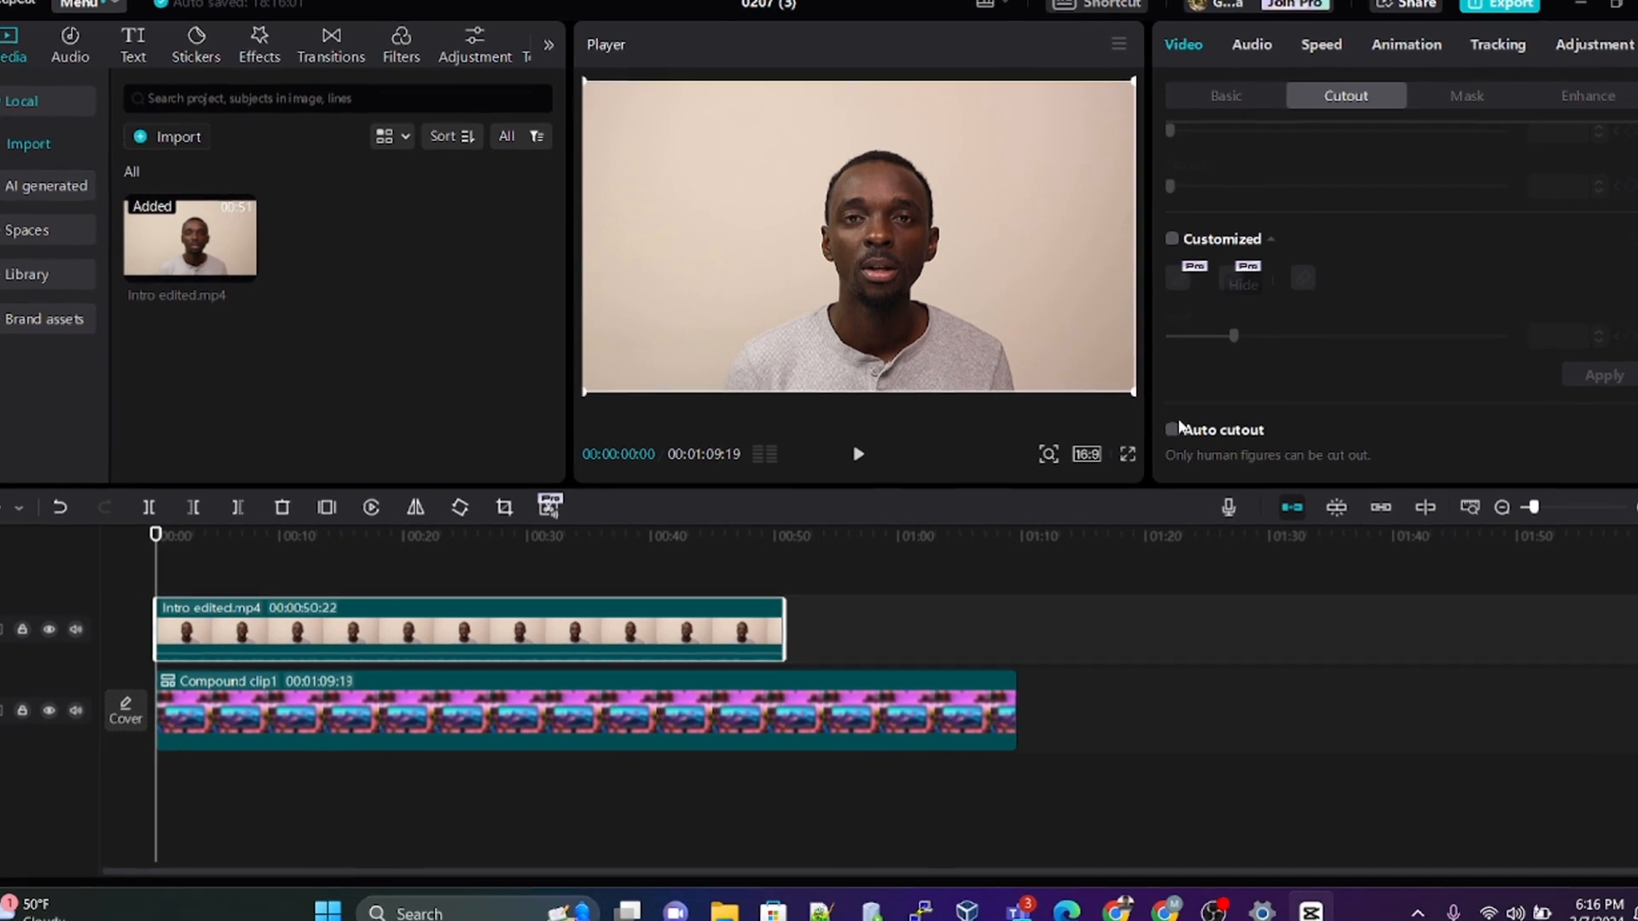
pyautogui.click(1172, 429)
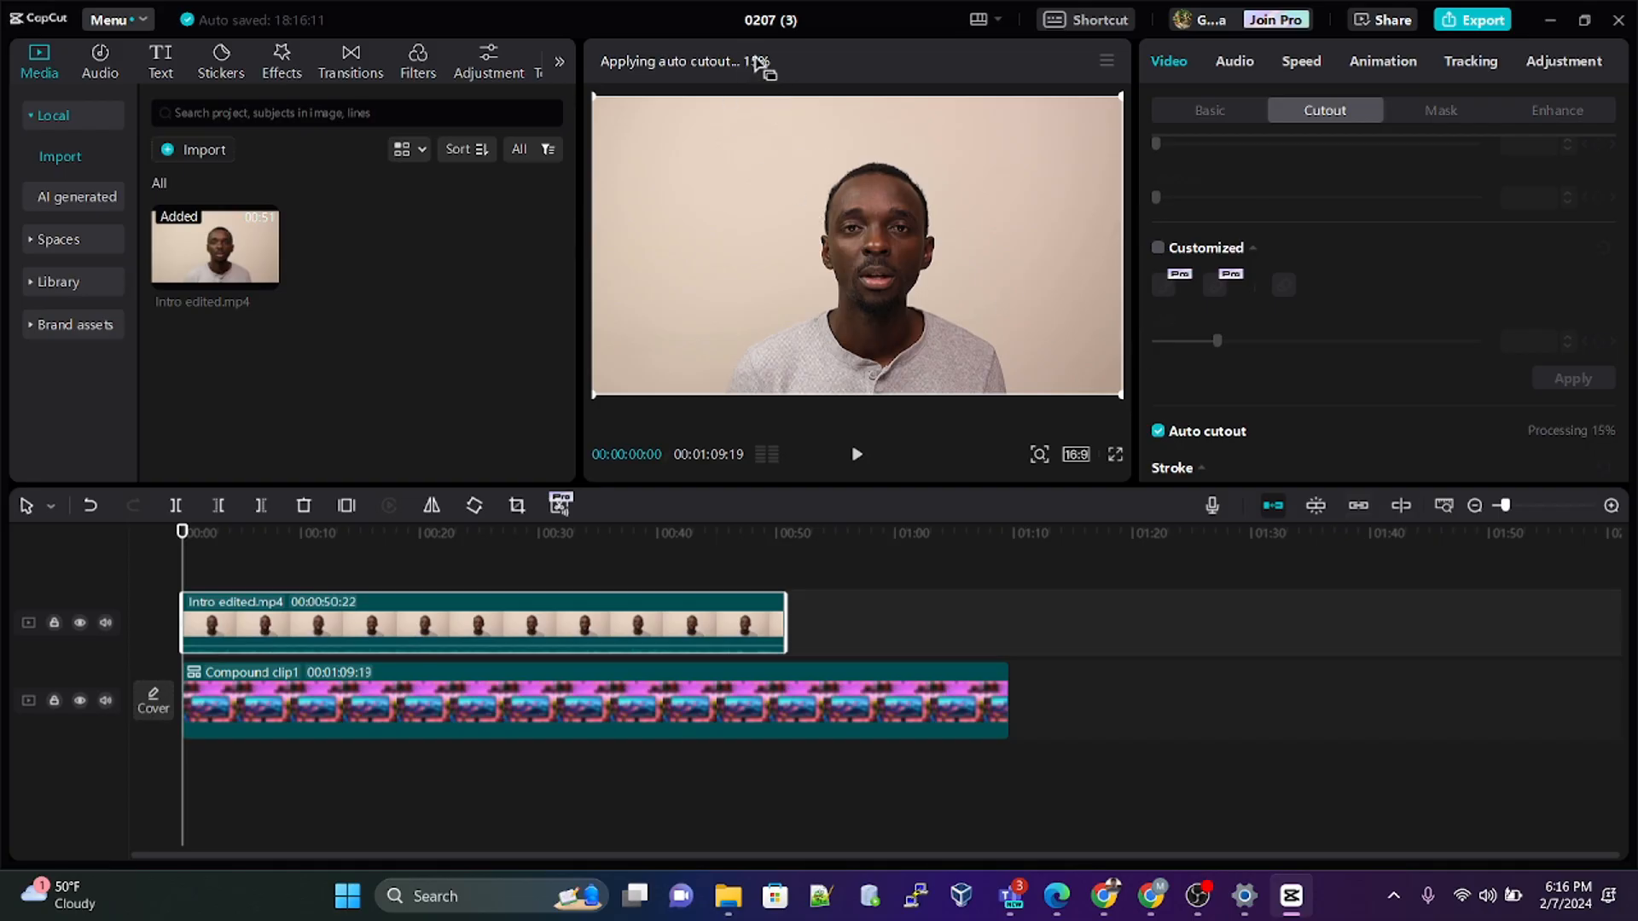
# Step: Trim the end of the compound clip to about 50 seconds, level with the end of the intro clip
pyautogui.click(972, 699)
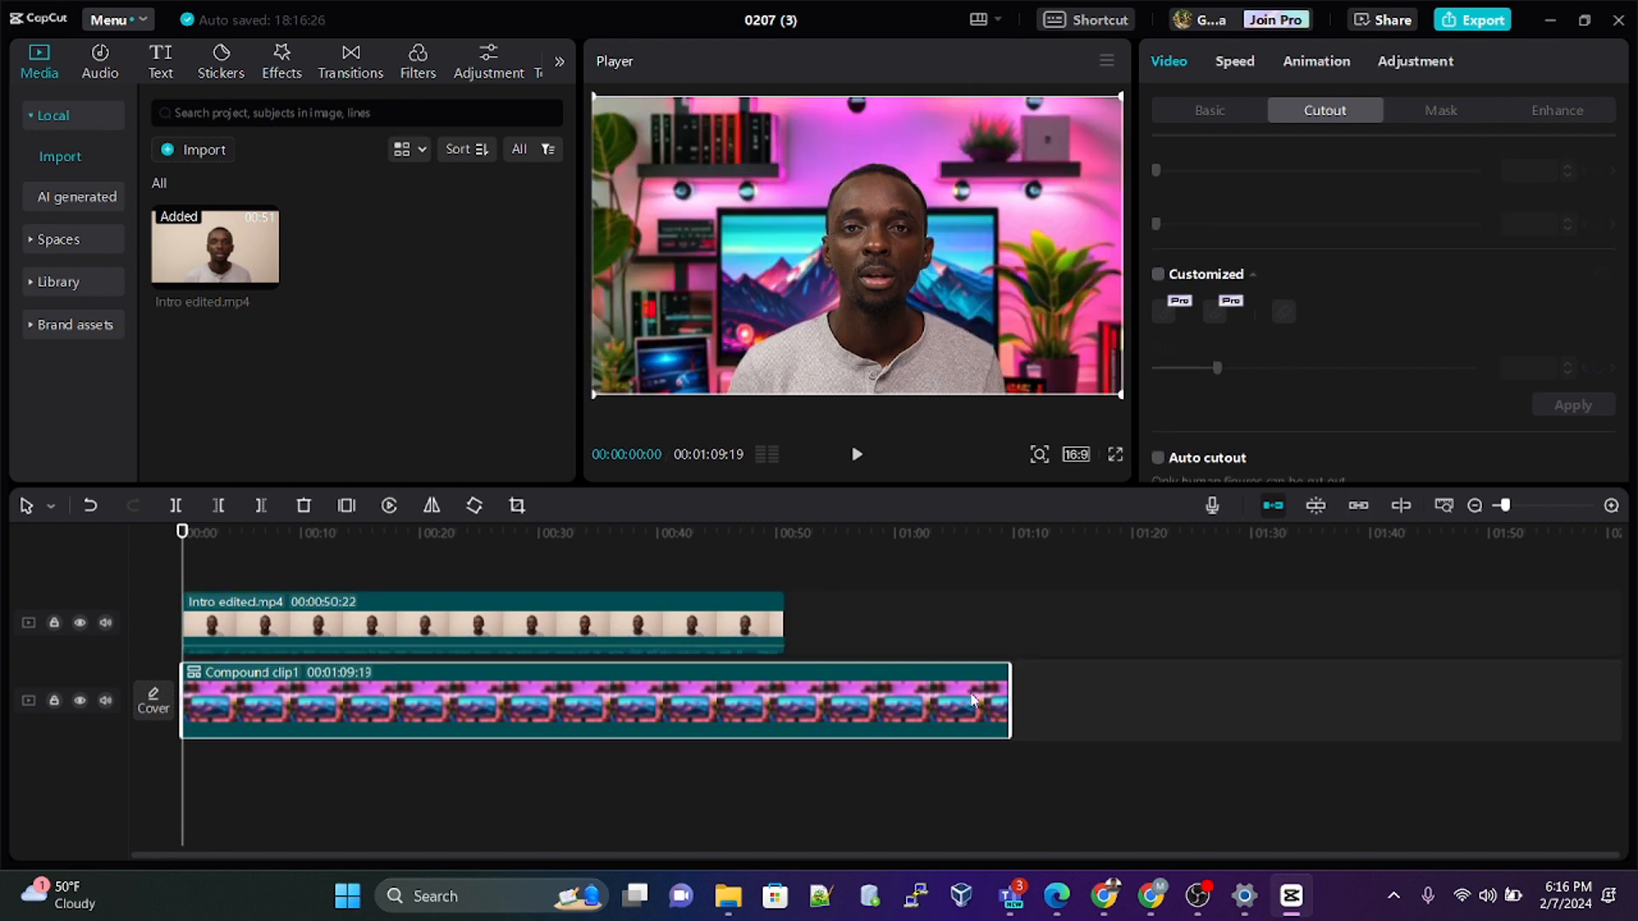
pyautogui.moveTo(1009, 700); pyautogui.dragTo(780, 695)
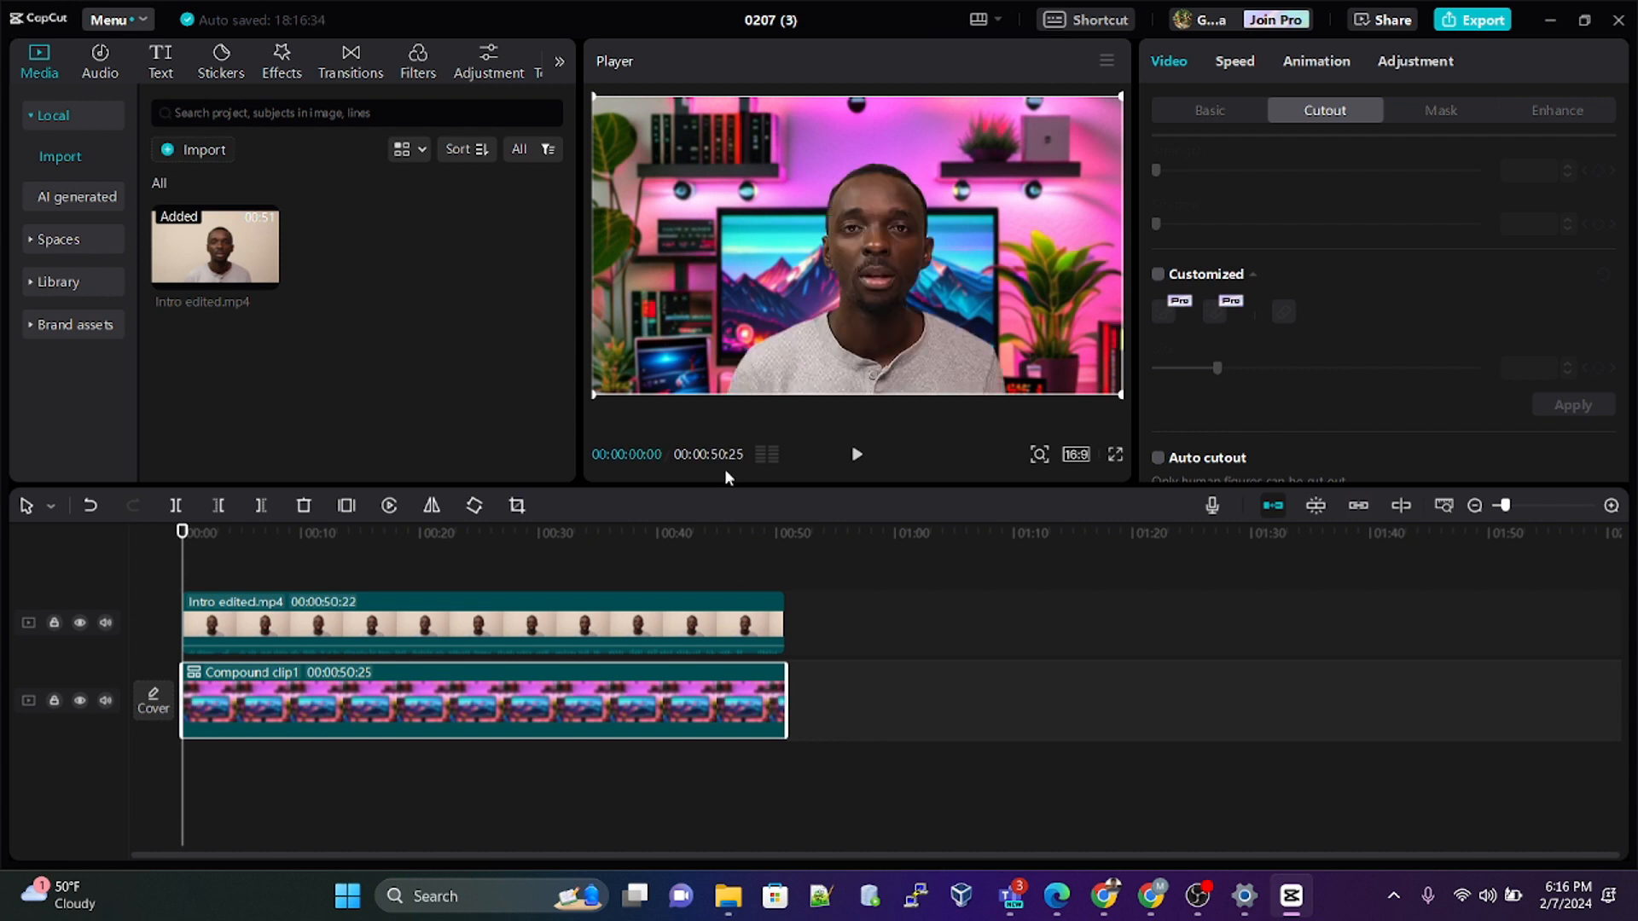
# Step: Play the composite from the beginning to check the speaker's cutout against the studio background
pyautogui.click(693, 615)
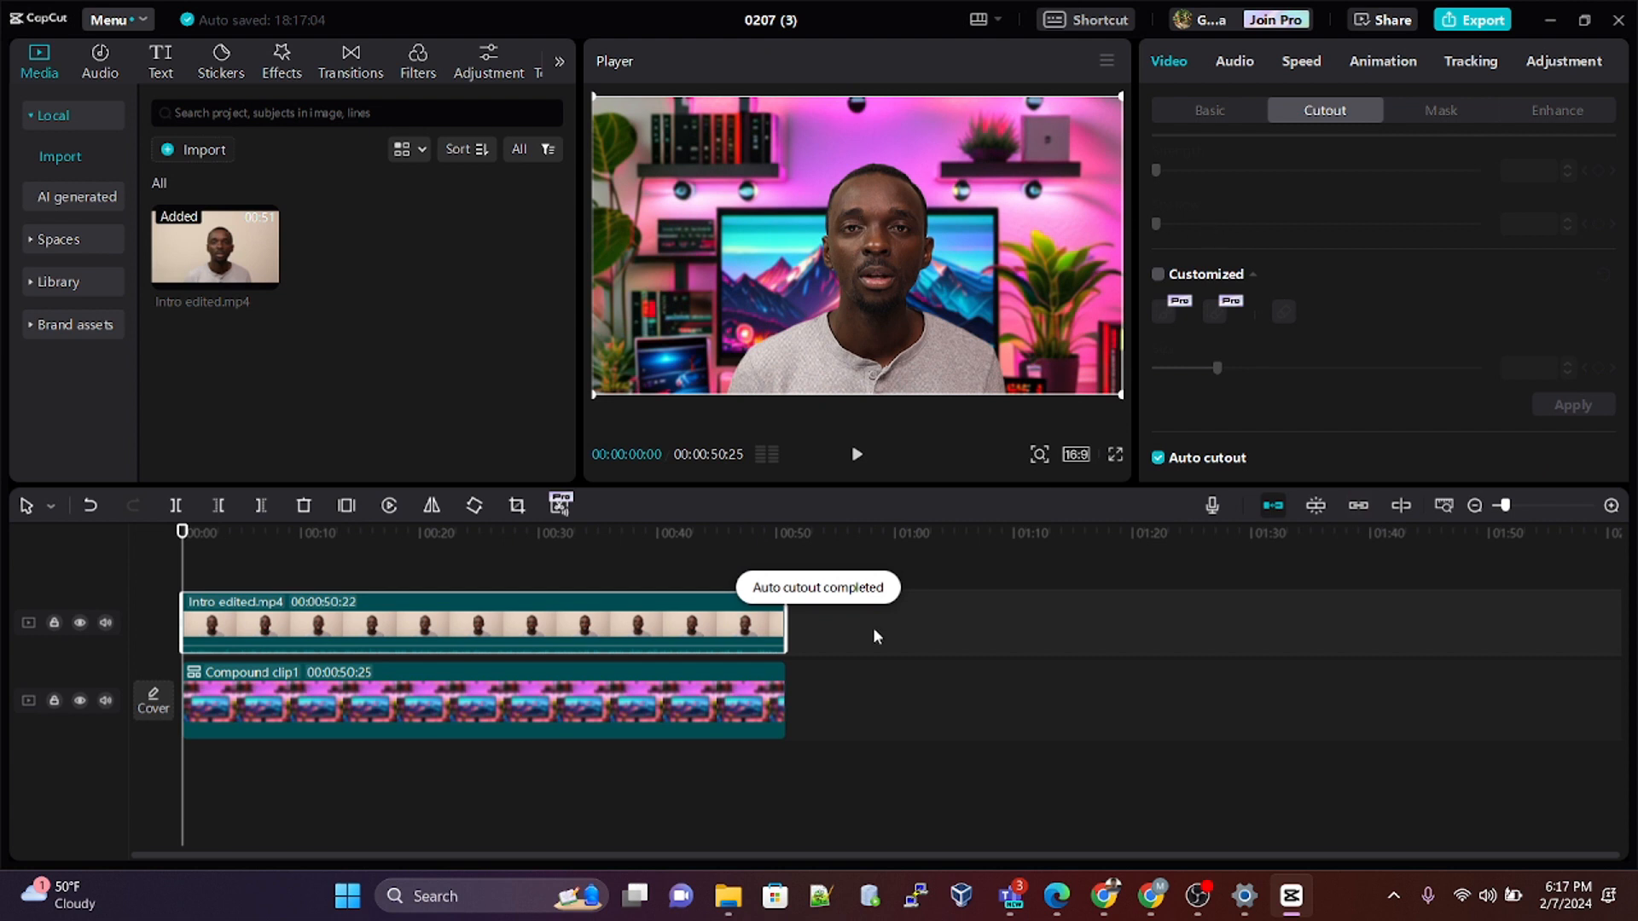
pyautogui.moveTo(183, 537)
pyautogui.mouseDown()
pyautogui.moveTo(759, 570)
pyautogui.moveTo(175, 563)
pyautogui.mouseUp()
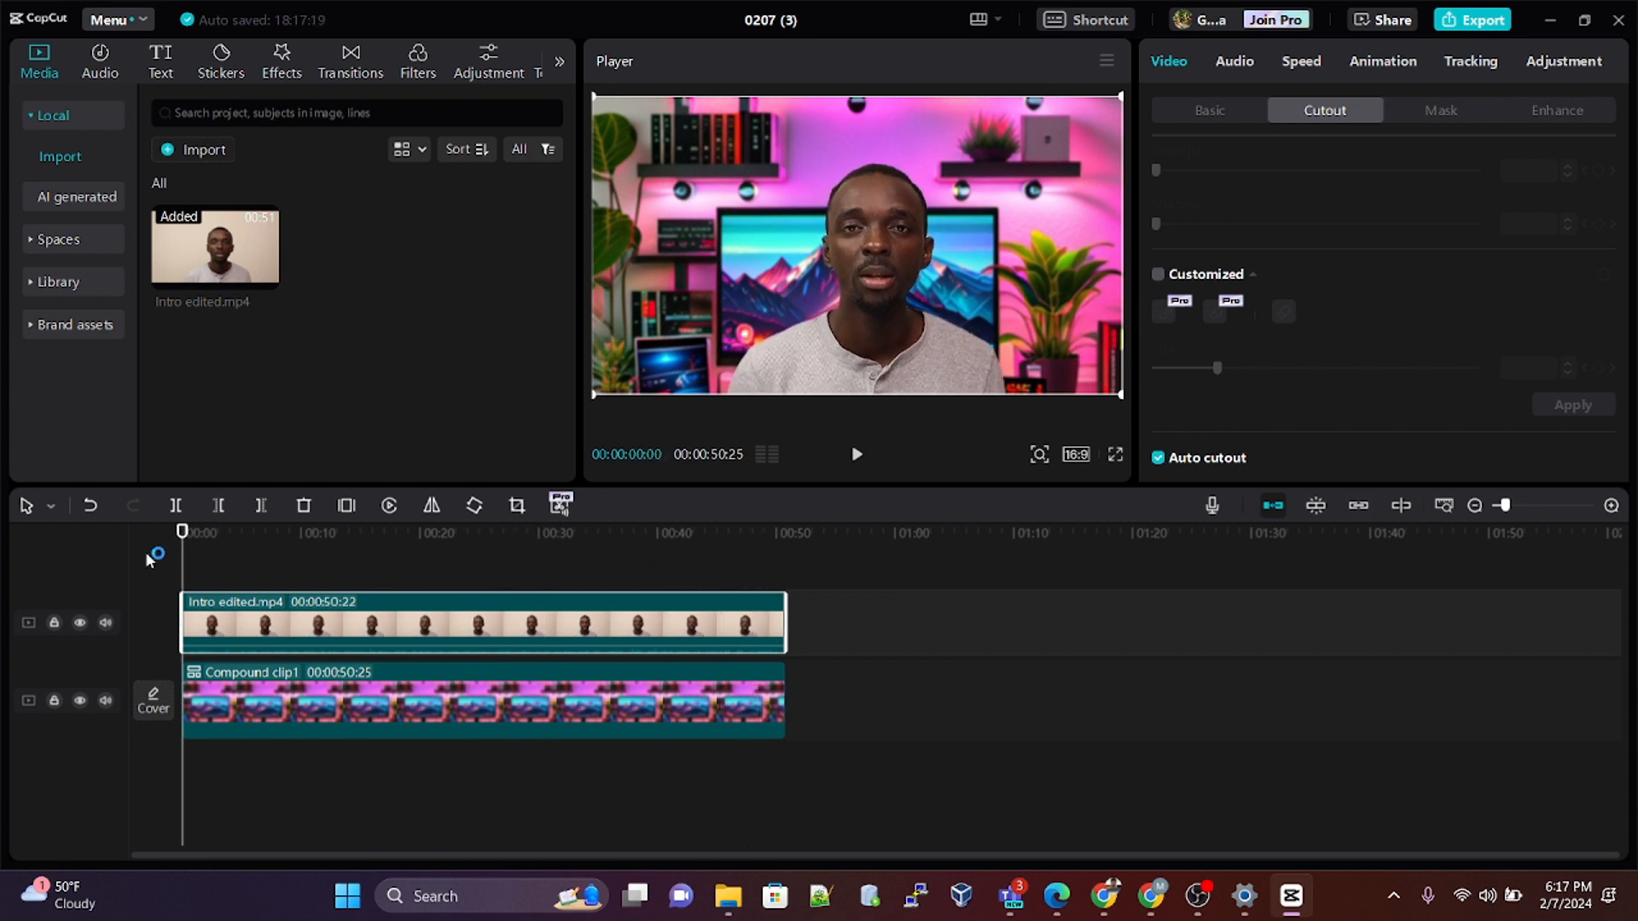
pyautogui.press('space')
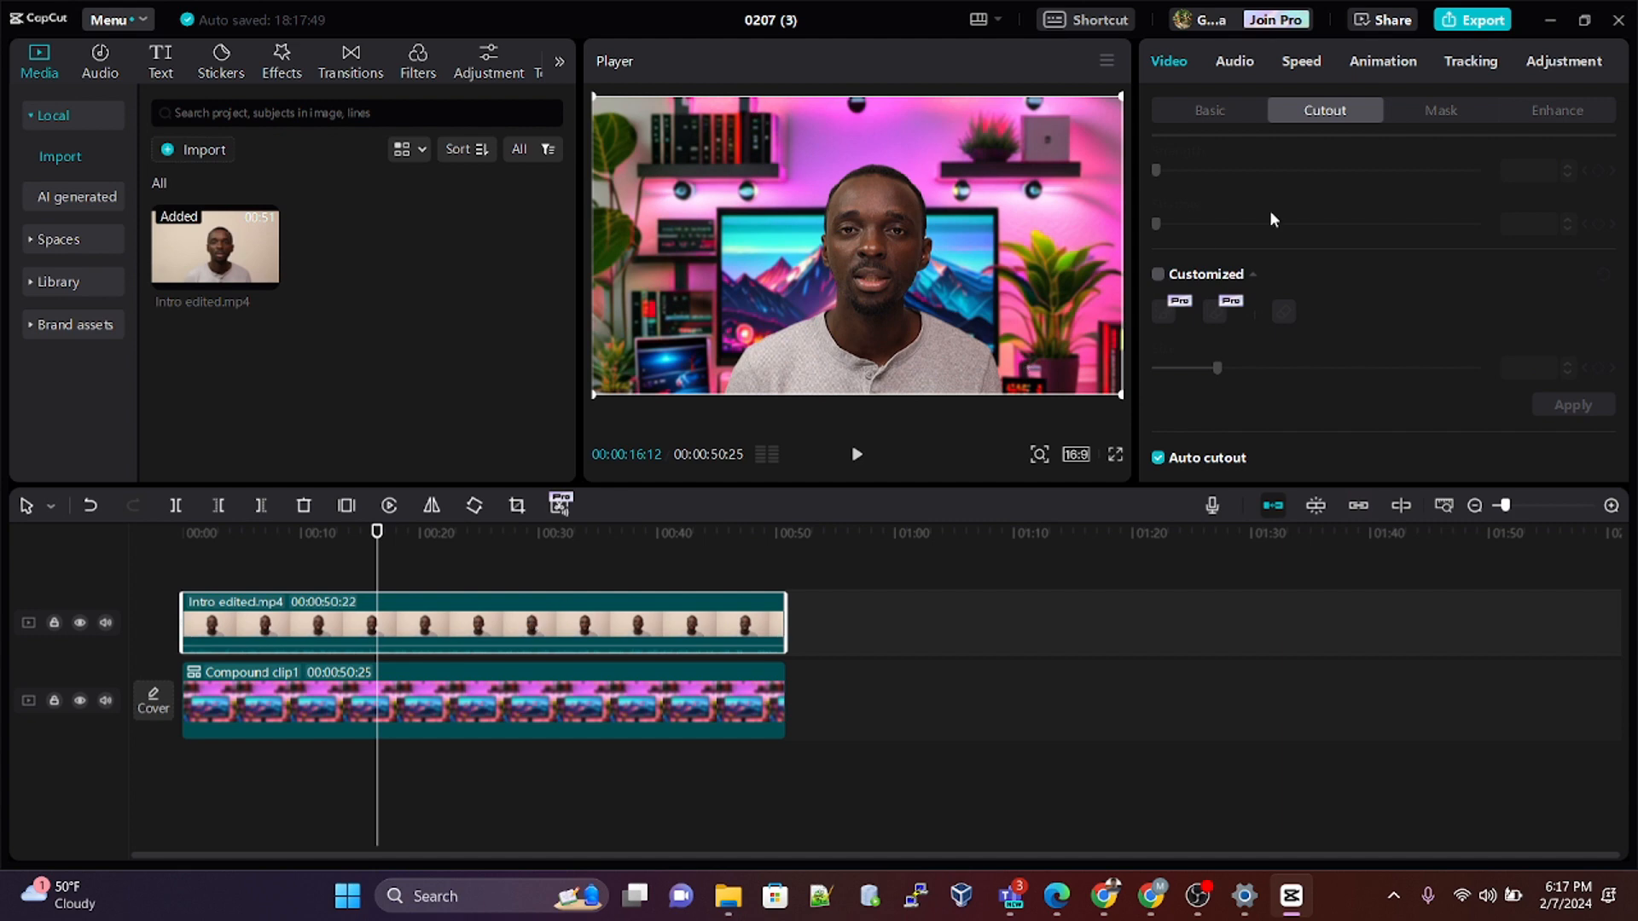
# Step: Adjust the intro clip's colour: set Temp to 3 and slightly raise Saturation and Brightness
pyautogui.click(1209, 111)
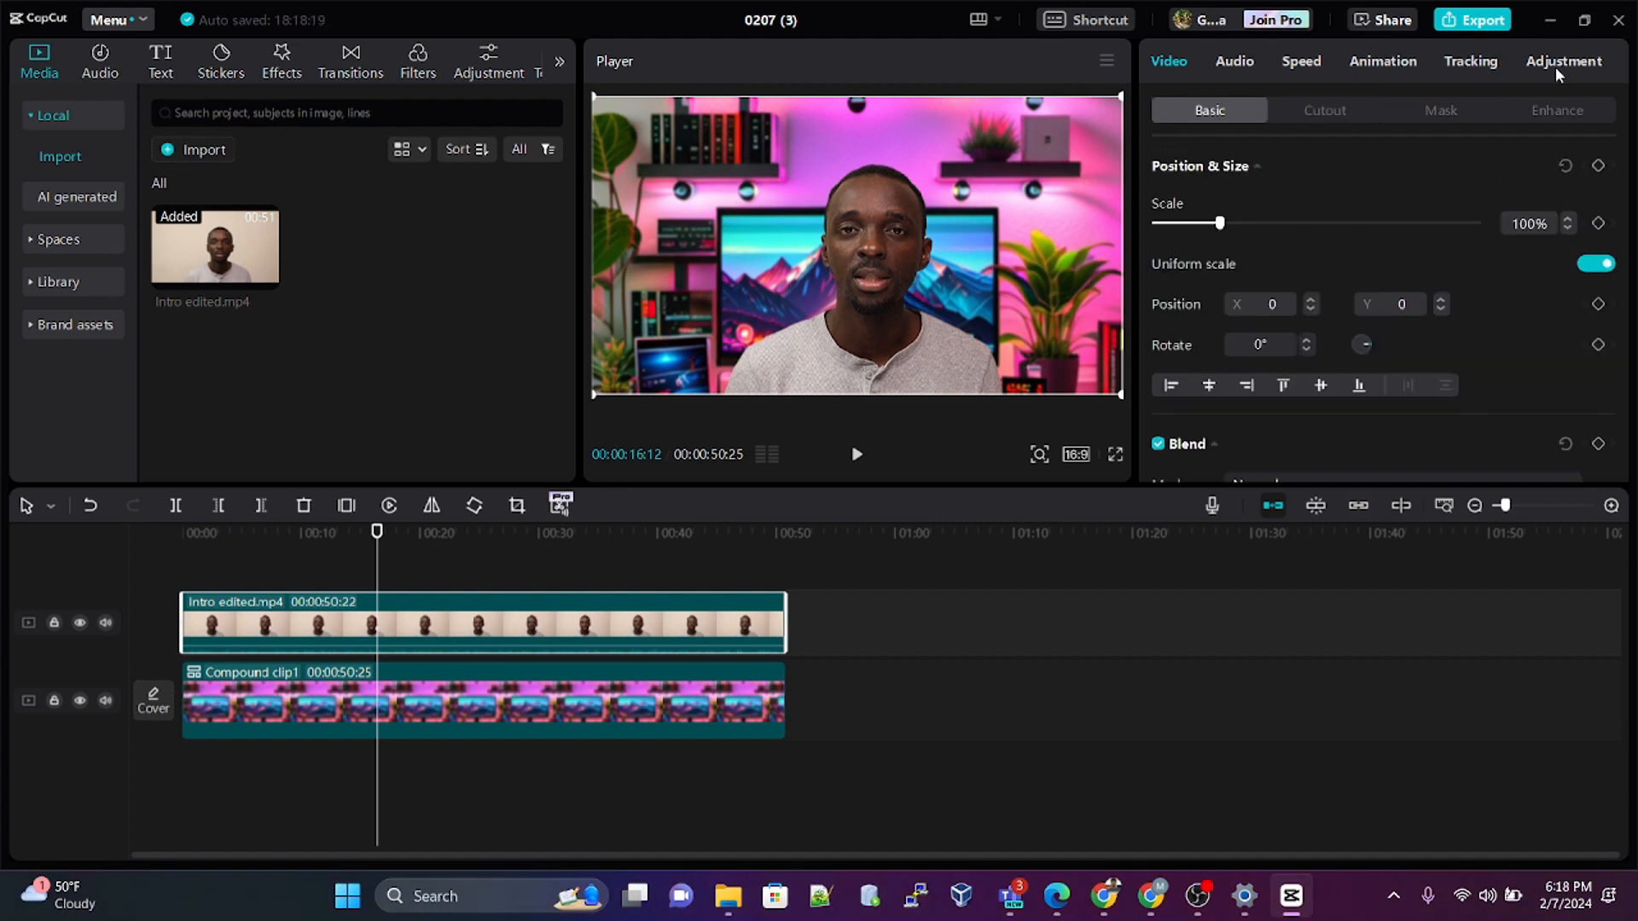
pyautogui.click(1554, 66)
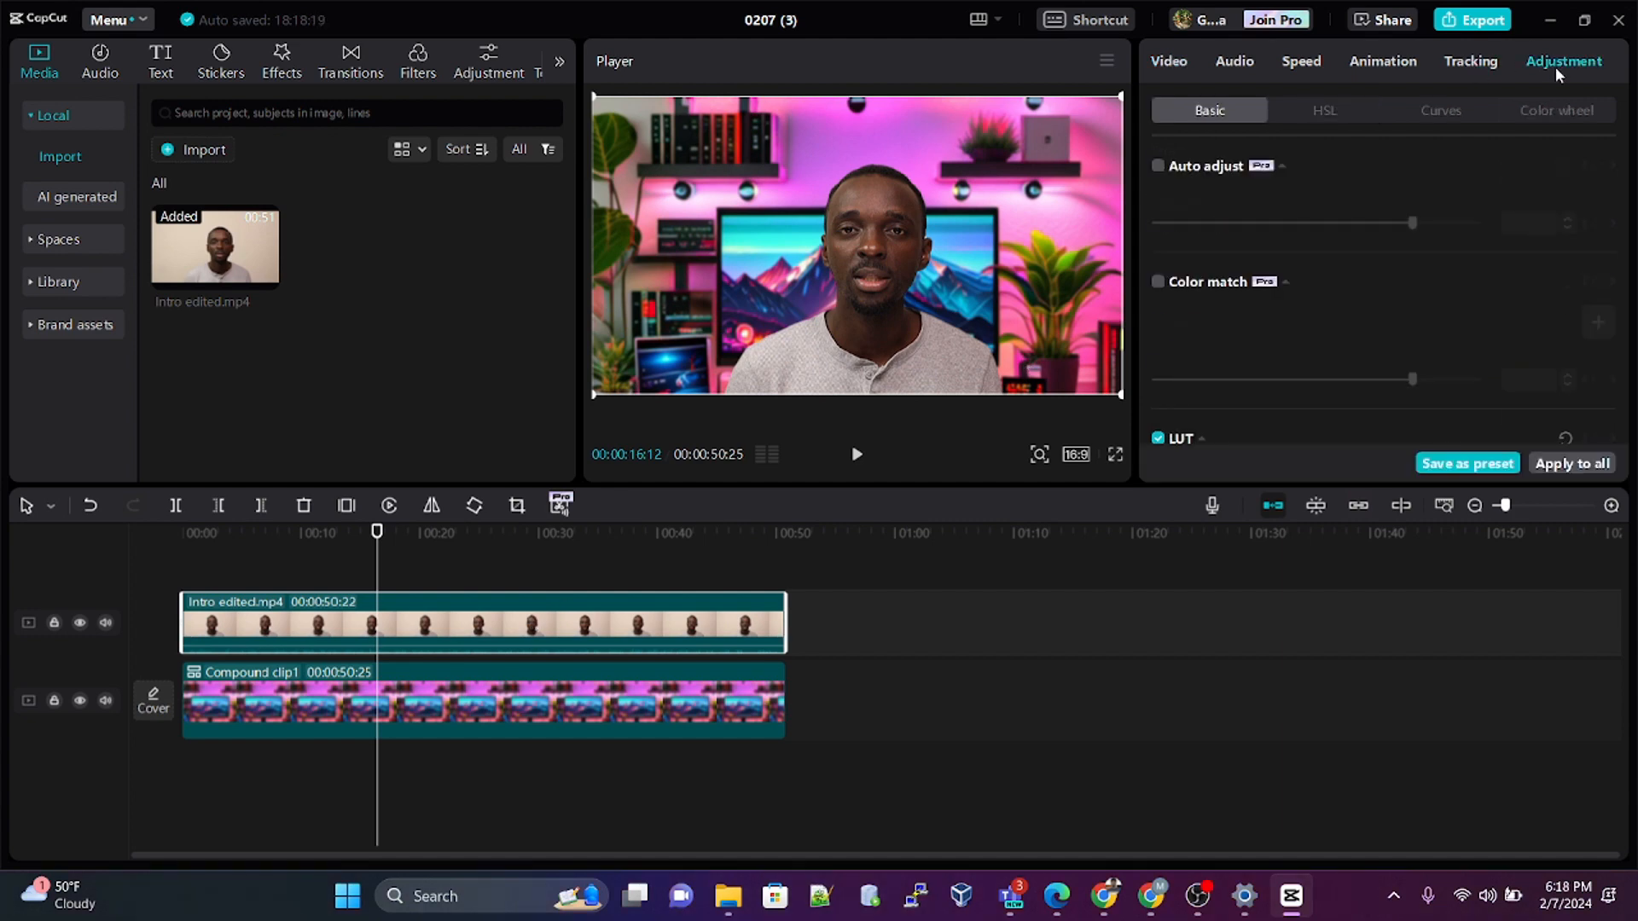
pyautogui.scroll(-5, 1228, 377)
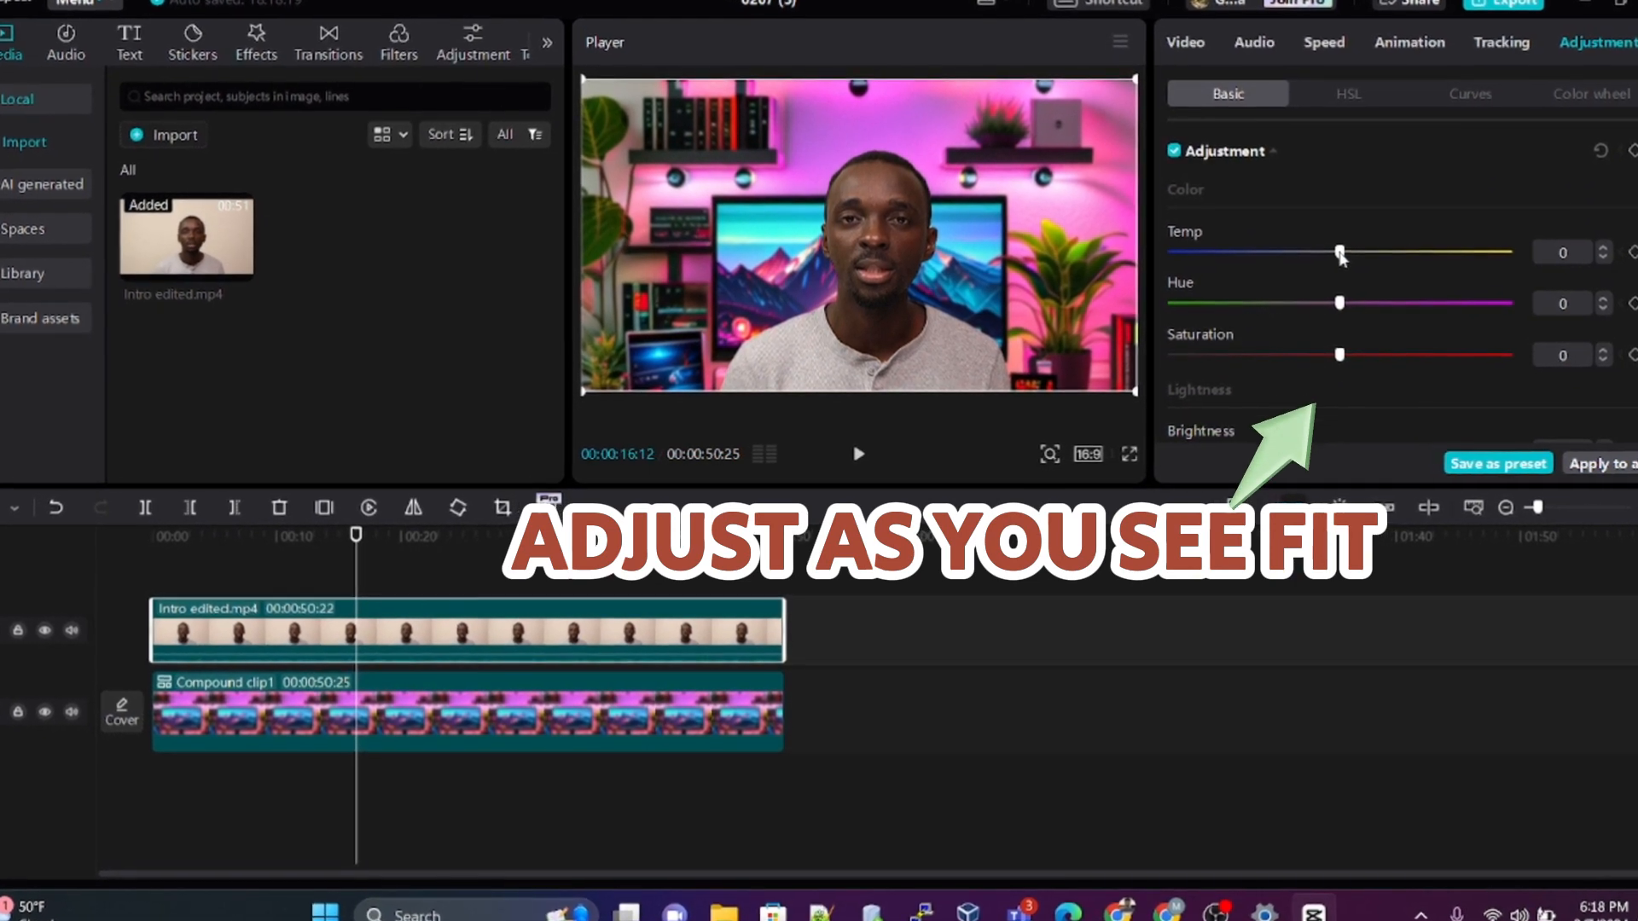
pyautogui.moveTo(1344, 252); pyautogui.dragTo(1371, 248)
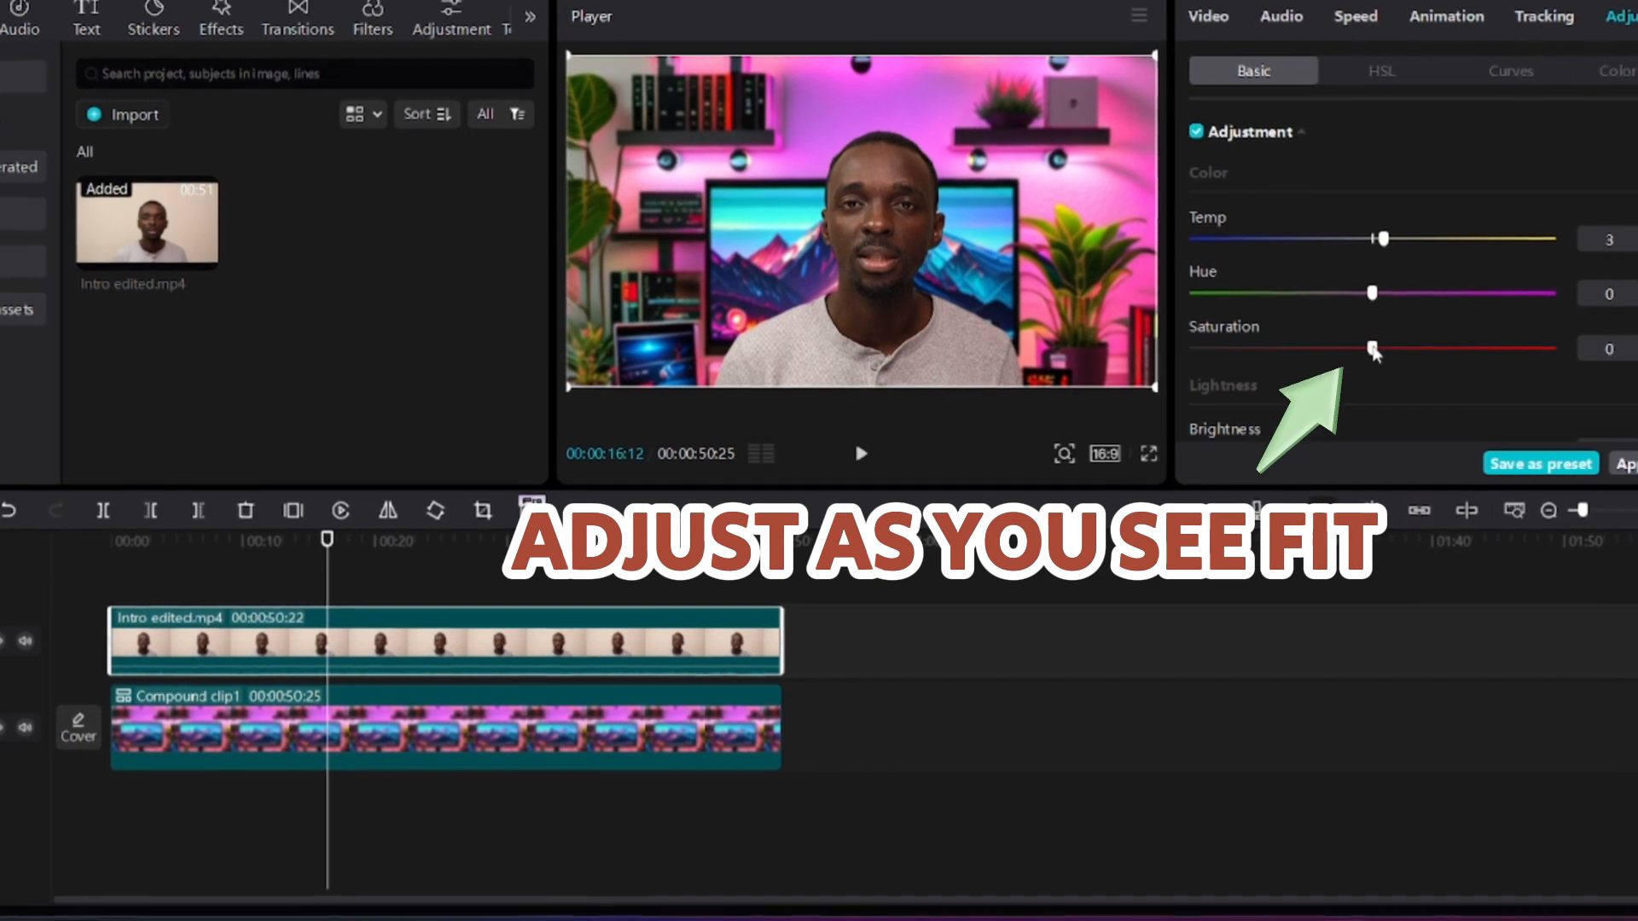
pyautogui.moveTo(1402, 345); pyautogui.dragTo(1389, 345)
pyautogui.scroll(-3, 1411, 329)
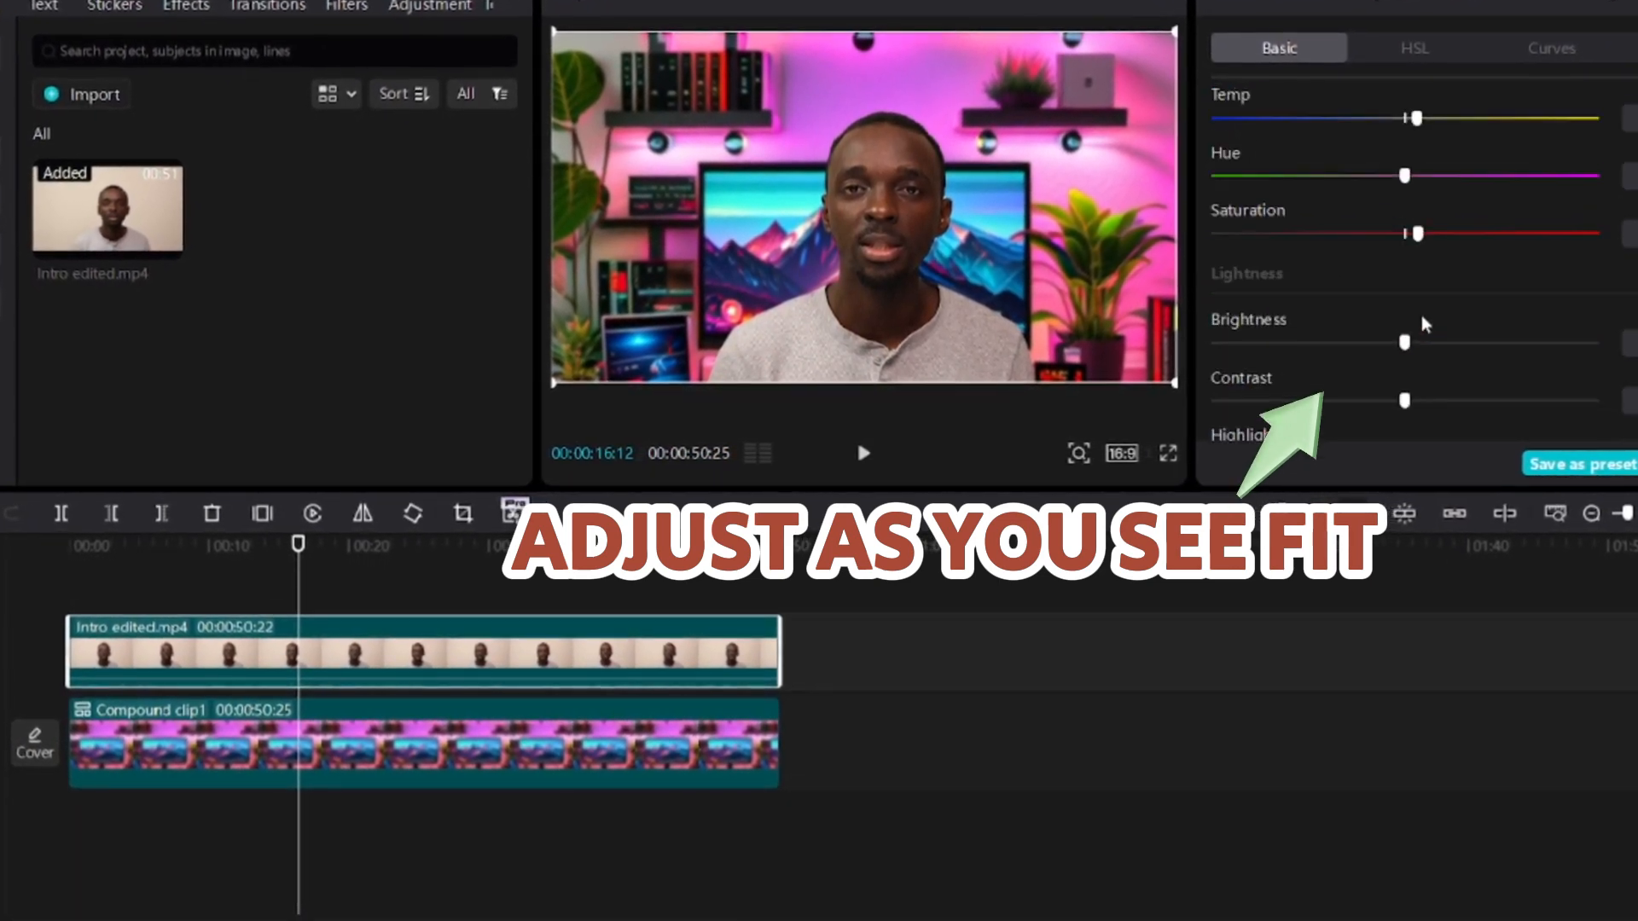
pyautogui.moveTo(1408, 290); pyautogui.dragTo(1448, 283)
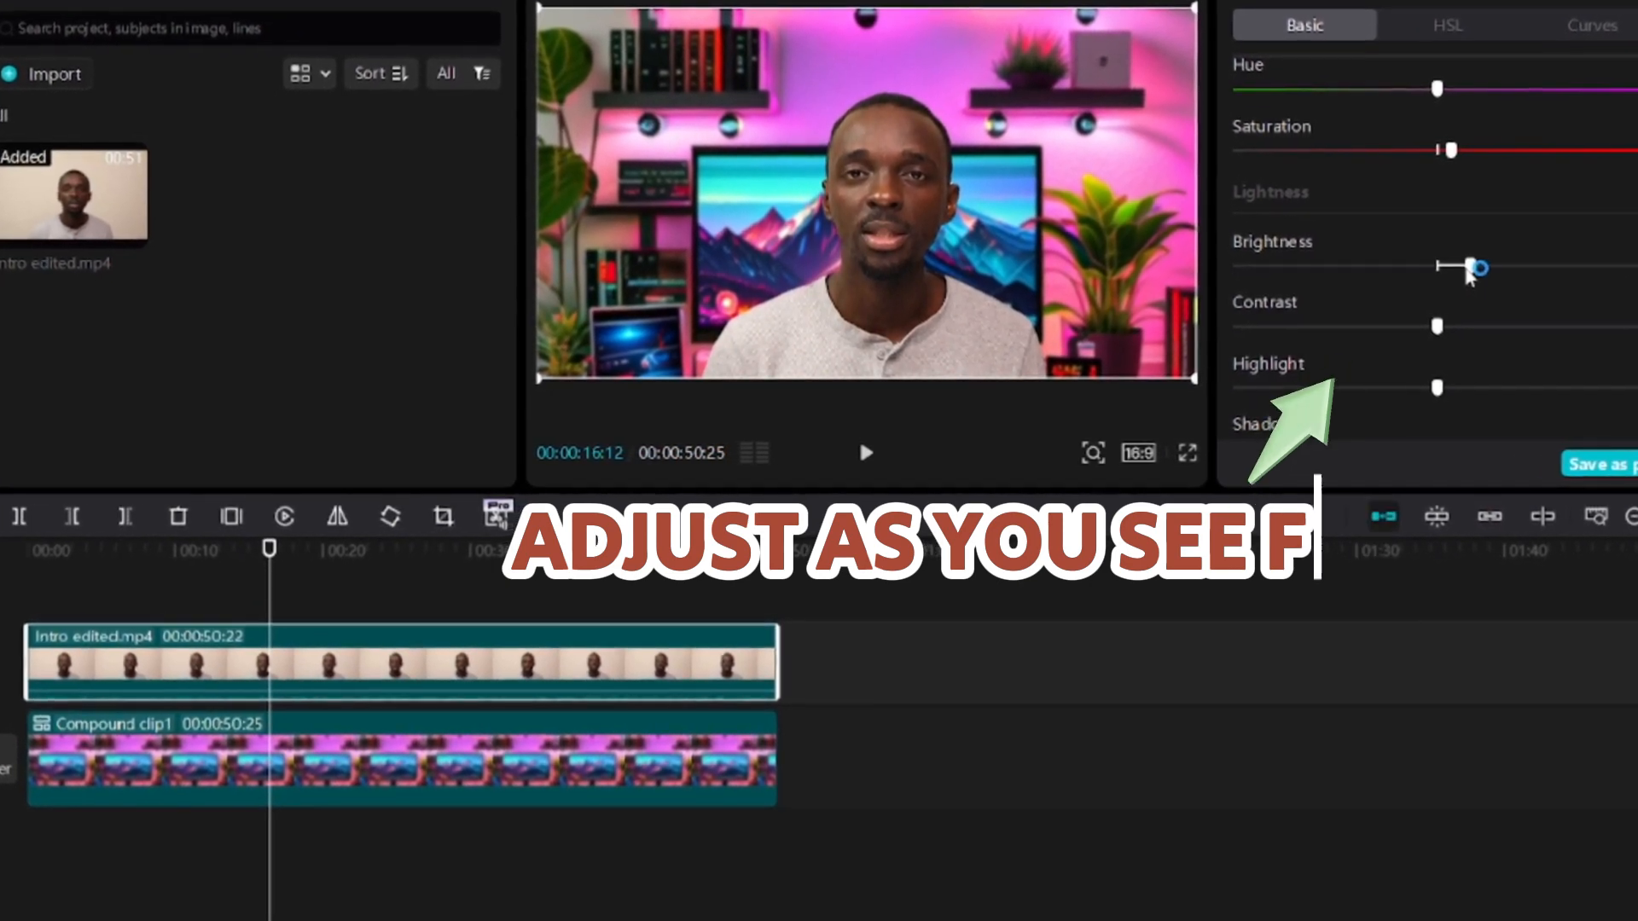